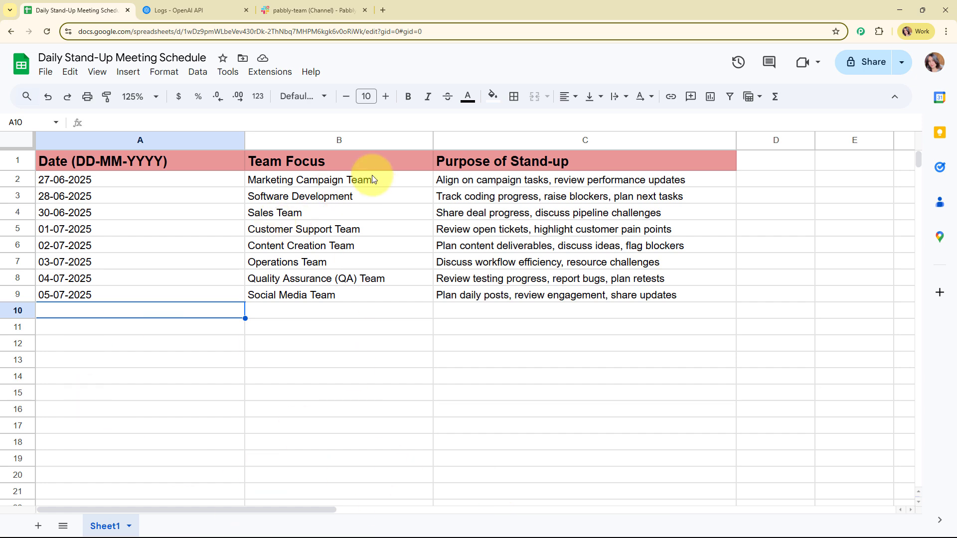
Review the pabbly-team Slack channel, the Daily Stand-Up Meeting Schedule spreadsheet and the OpenAI platform logs.
{"action": "left_click", "coordinate": [304, 10]}
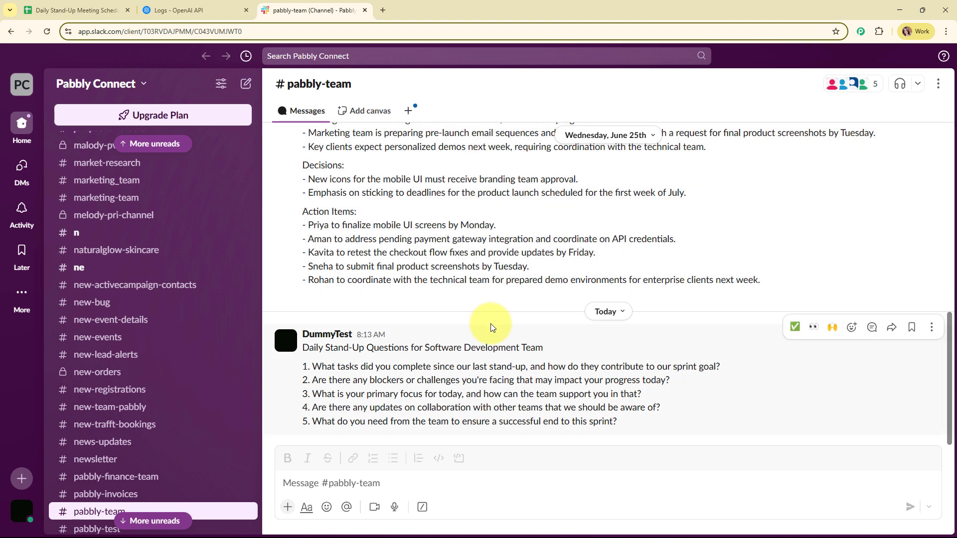
{"action": "left_click", "coordinate": [52, 15]}
{"action": "left_click", "coordinate": [193, 8]}
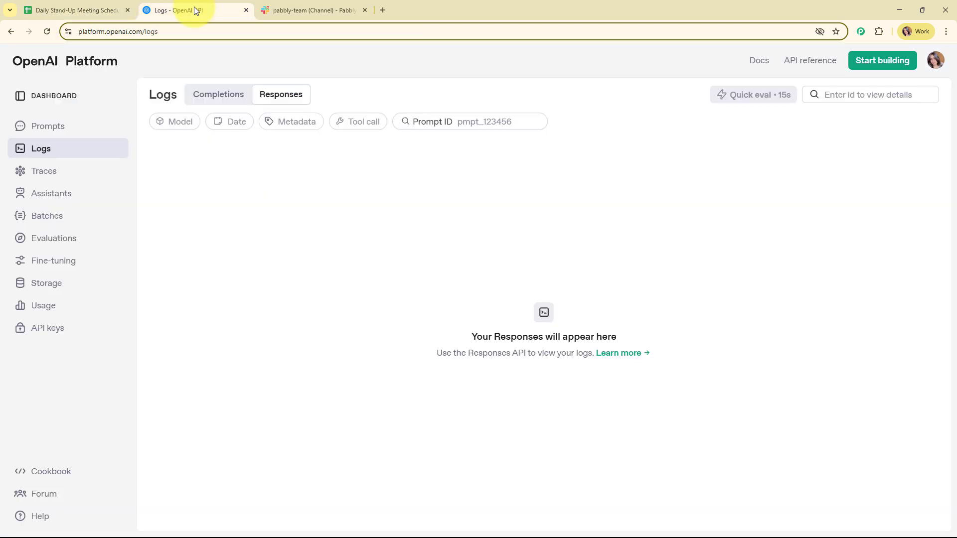
{"action": "left_click", "coordinate": [309, 6]}
Open the Pabbly Connect website at pabbly.com/connect in a new browser tab.
{"action": "left_click", "coordinate": [383, 9]}
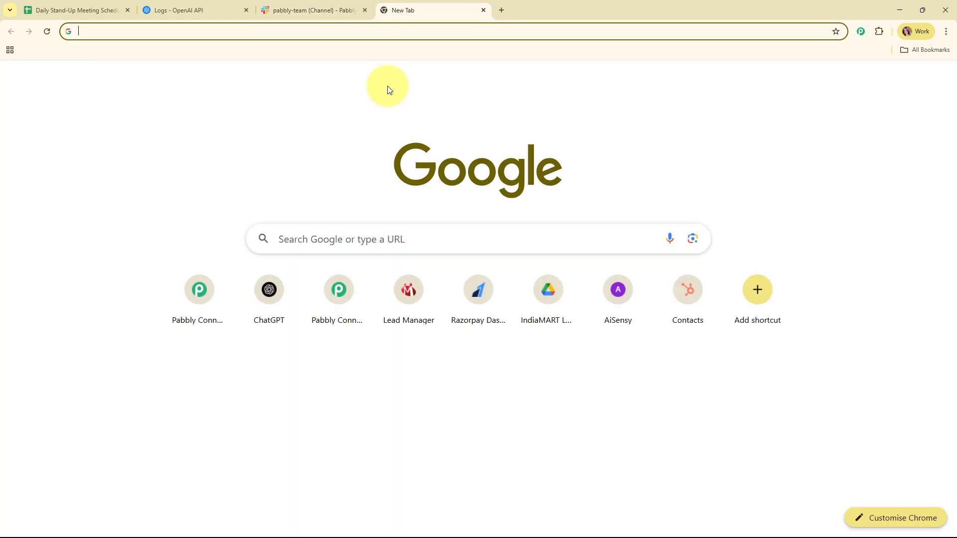
{"action": "type", "text": "pab"}
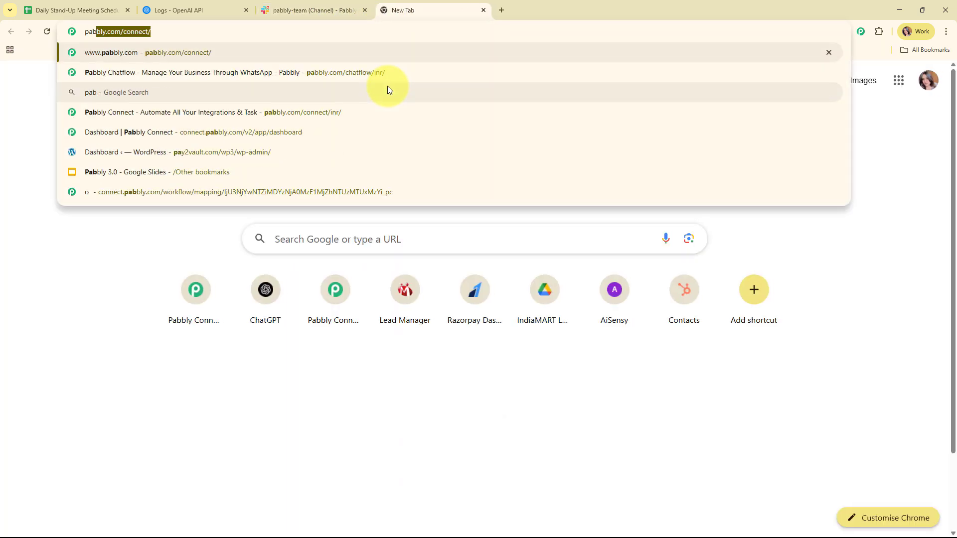
{"action": "type", "text": "bl"}
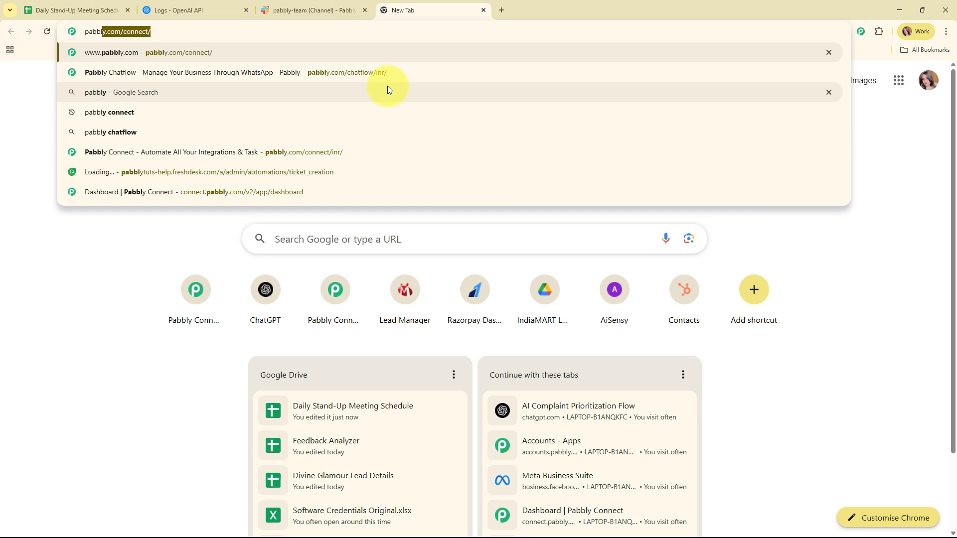
{"action": "key", "text": "Return"}
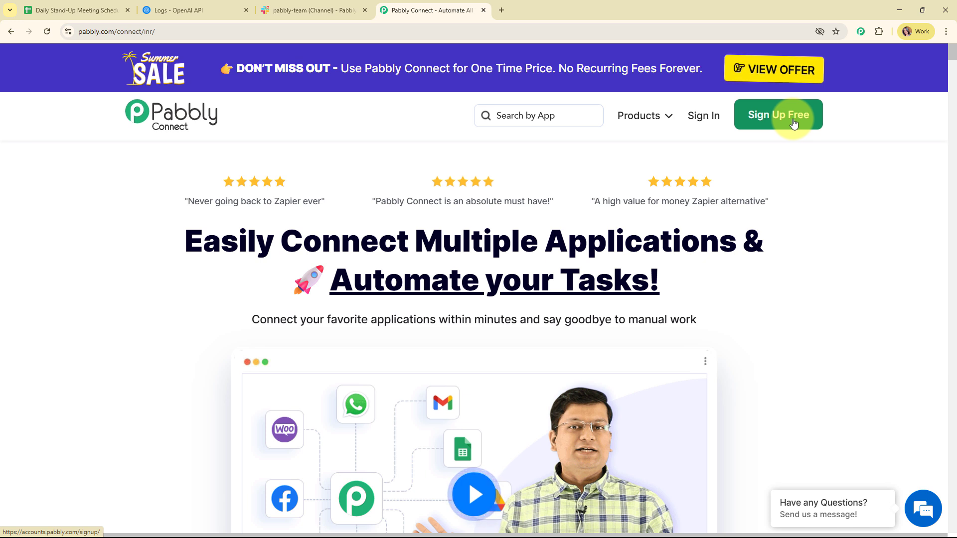
Sign in to the Pabbly account and access the Pabbly Connect app from the list of all apps.
{"action": "left_click", "coordinate": [705, 120]}
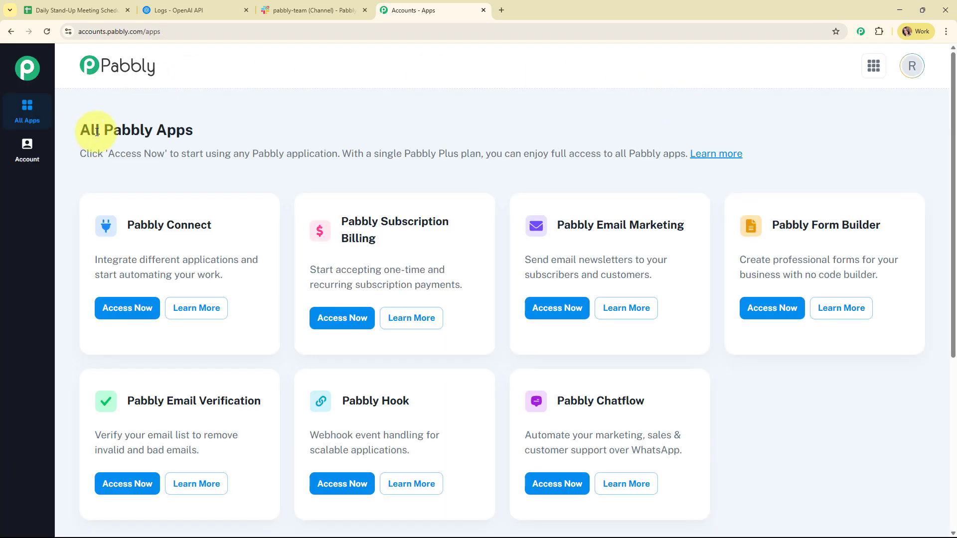
{"action": "left_click_drag", "start_coordinate": [85, 129], "coordinate": [270, 130]}
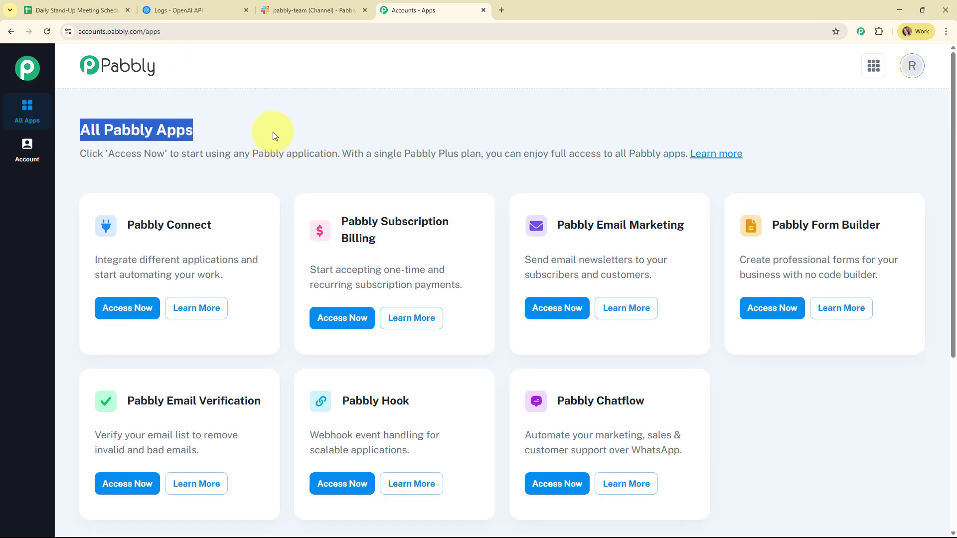
{"action": "left_click", "coordinate": [436, 133]}
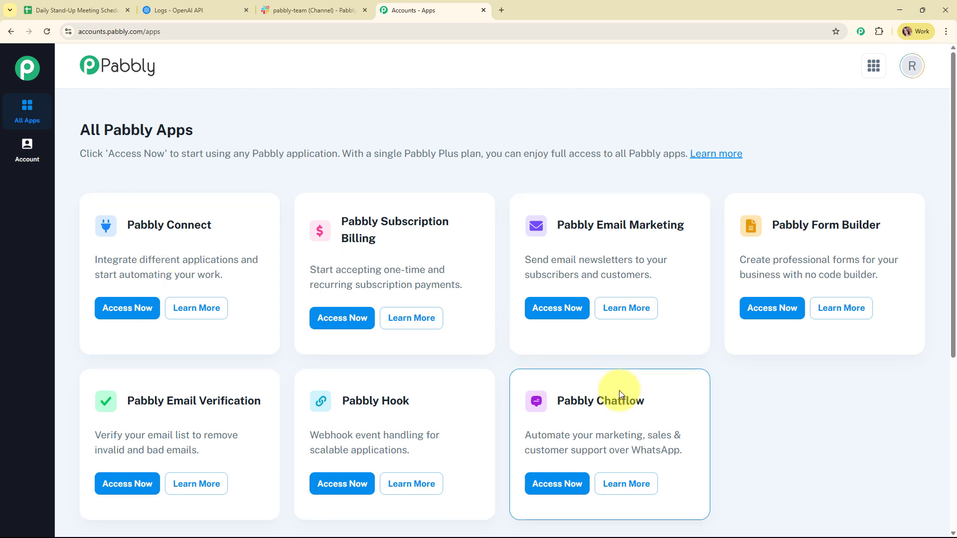
{"action": "left_click", "coordinate": [129, 309]}
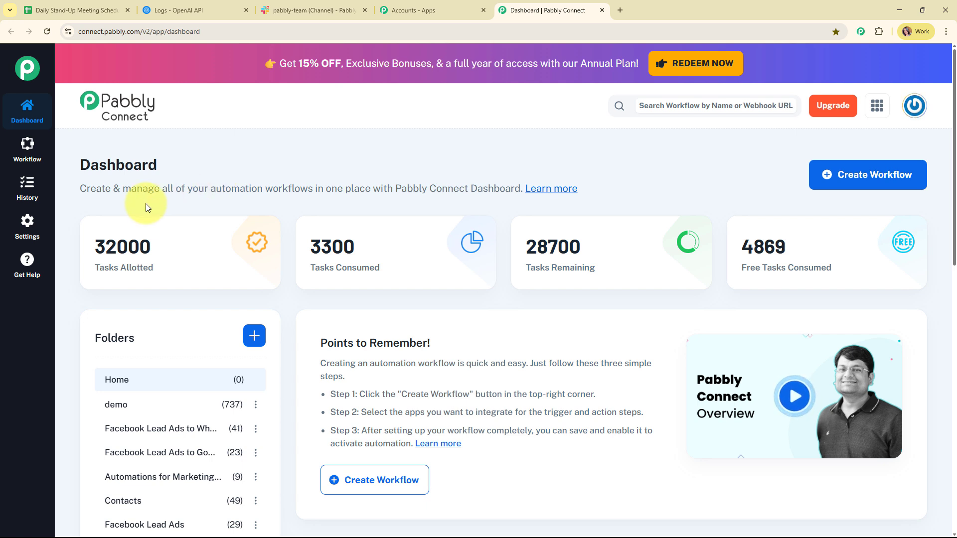
Start a new workflow named "Generate Questions for Daily Stand-Up Meetings using AI Agent" and assign it to the Automations folder.
{"action": "left_click", "coordinate": [850, 173]}
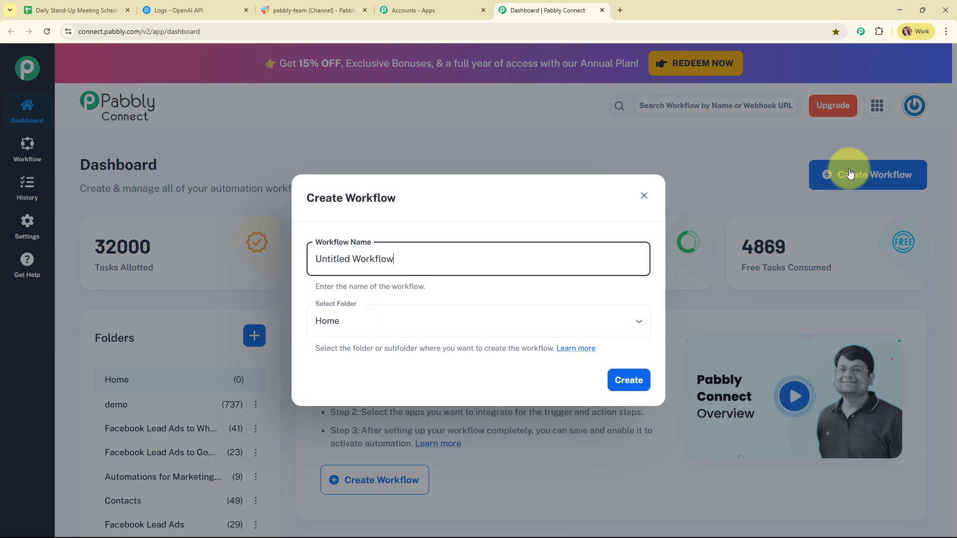
{"action": "triple_click", "coordinate": [343, 256]}
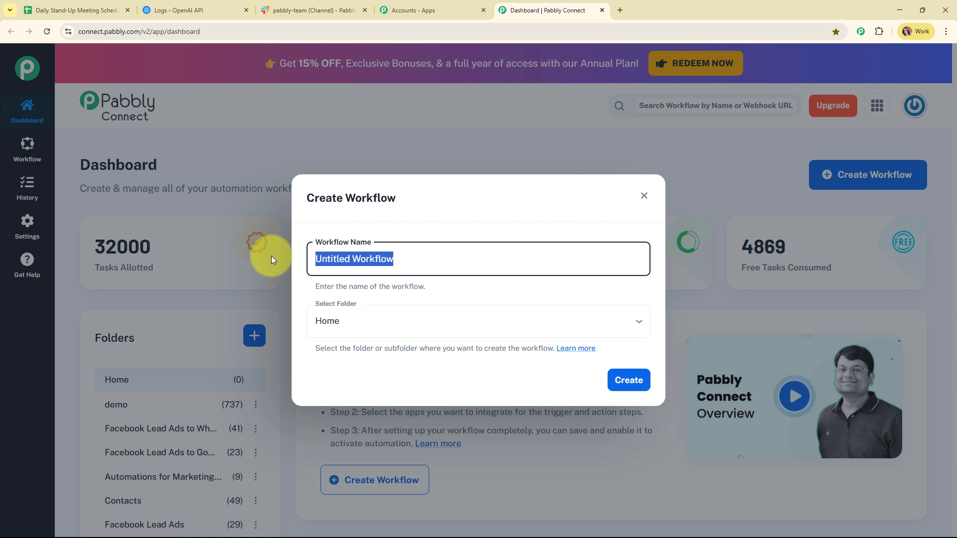
{"action": "type", "text": "Generate Questions for Daily Stand-Up Meetings using AI Agent"}
{"action": "left_click_drag", "start_coordinate": [322, 260], "coordinate": [619, 270]}
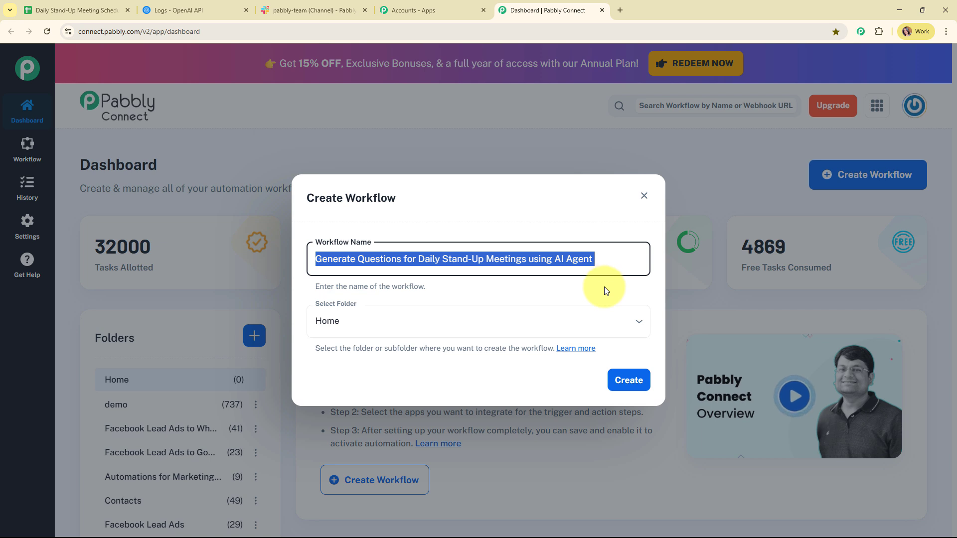
{"action": "left_click", "coordinate": [468, 286]}
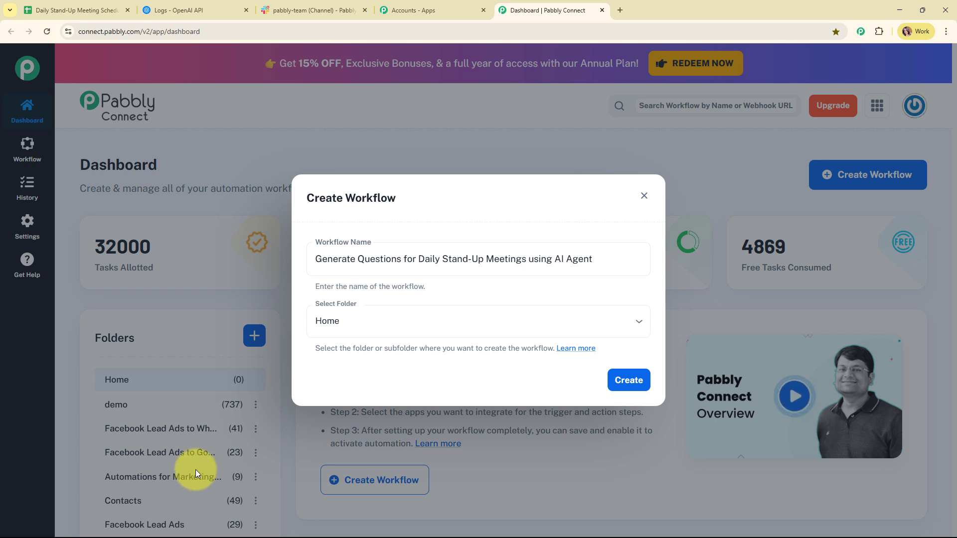
{"action": "left_click", "coordinate": [425, 318]}
{"action": "scroll", "coordinate": [405, 281], "scroll_direction": "down", "scroll_amount": 1}
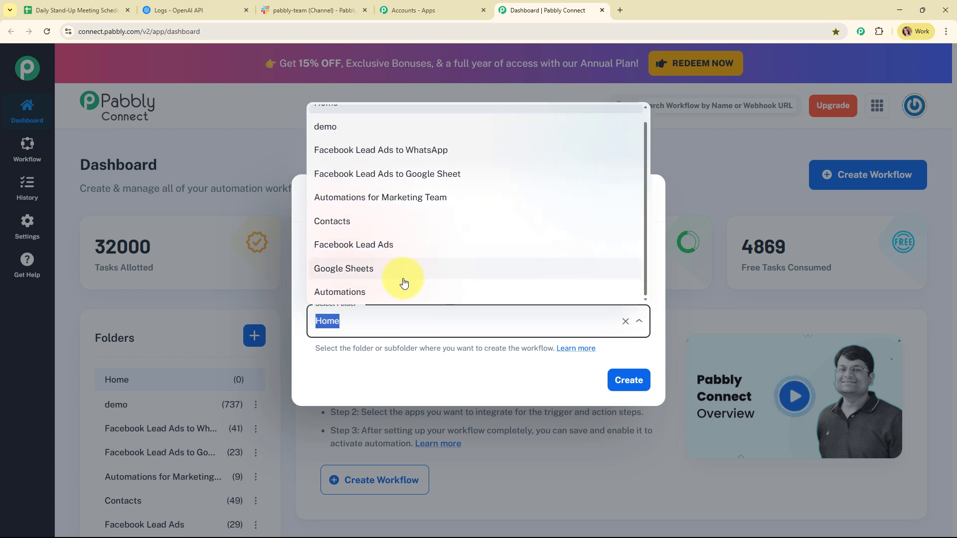
{"action": "left_click", "coordinate": [405, 292]}
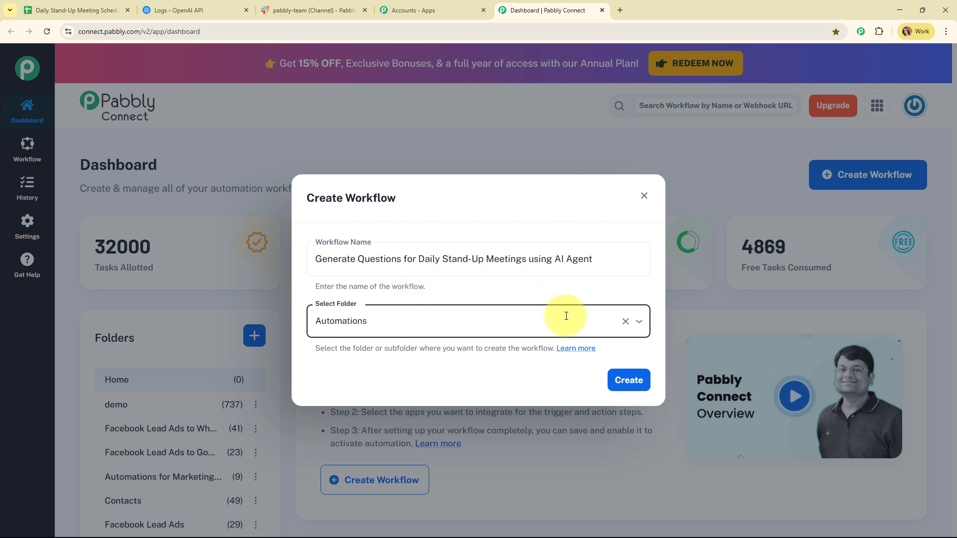
Read through the help article on workflow folders, then return to the workflow creation dialog.
{"action": "left_click", "coordinate": [575, 350]}
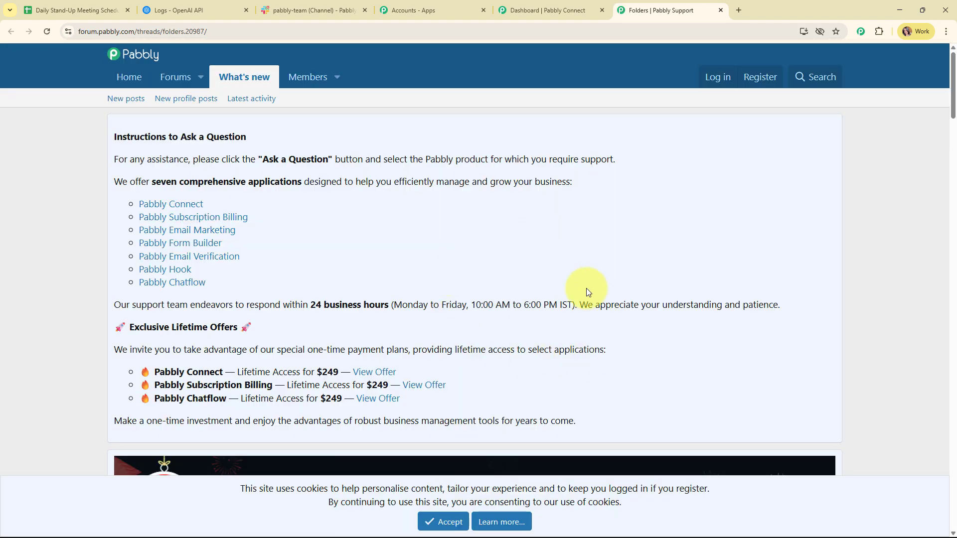
{"action": "scroll", "coordinate": [587, 288], "scroll_direction": "down", "scroll_amount": 6}
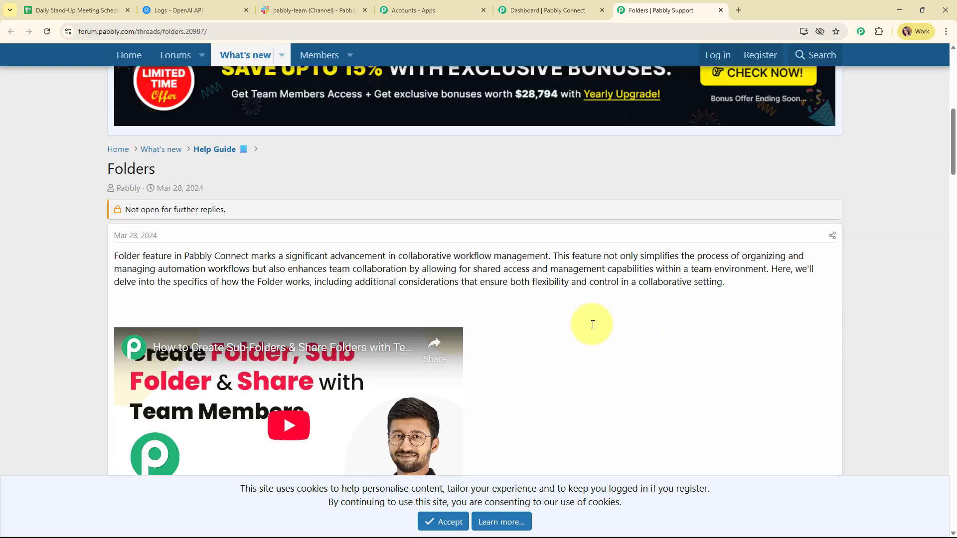
{"action": "scroll", "coordinate": [592, 325], "scroll_direction": "down", "scroll_amount": 8}
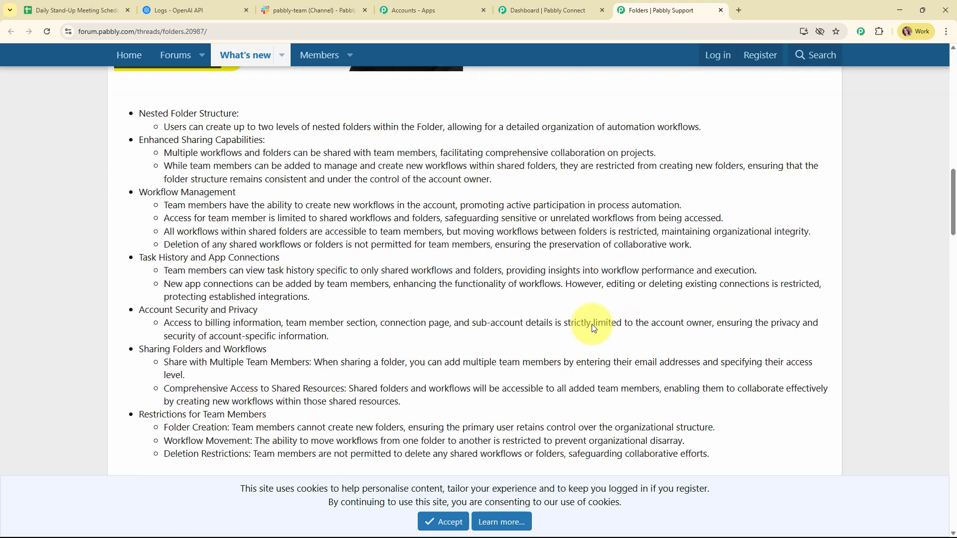
{"action": "scroll", "coordinate": [593, 327], "scroll_direction": "down", "scroll_amount": 10}
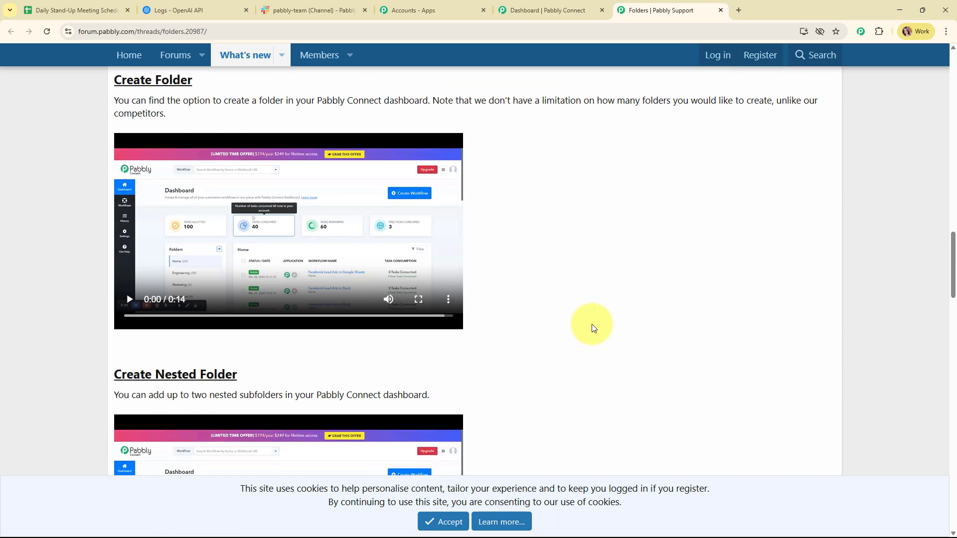
{"action": "left_click", "coordinate": [720, 10]}
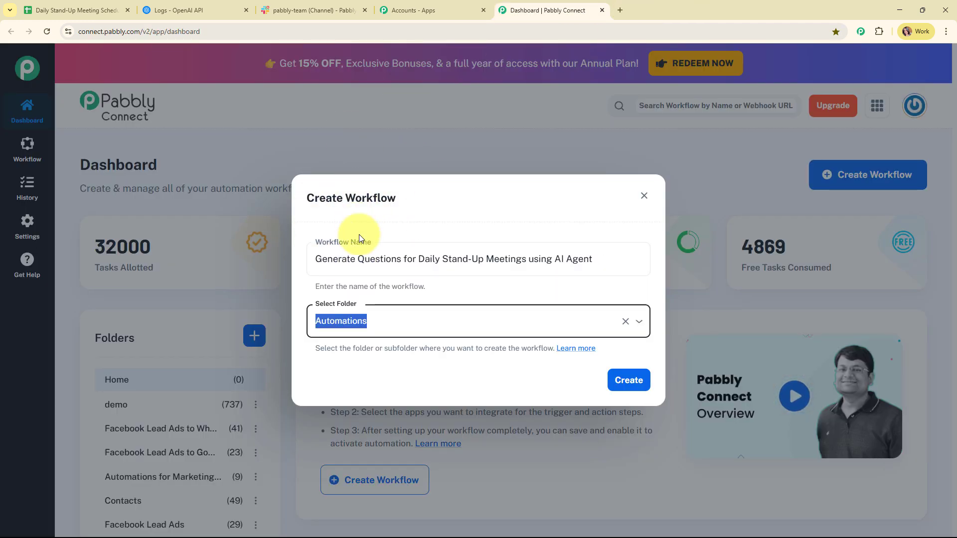
Create the workflow with the entered name and folder, and expand its trigger step.
{"action": "left_click", "coordinate": [640, 384]}
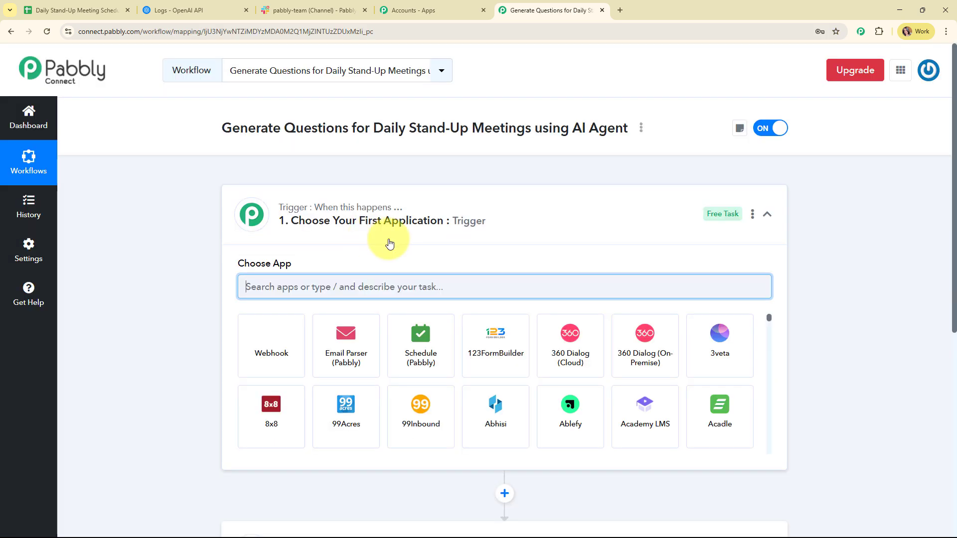
{"action": "left_click", "coordinate": [592, 218]}
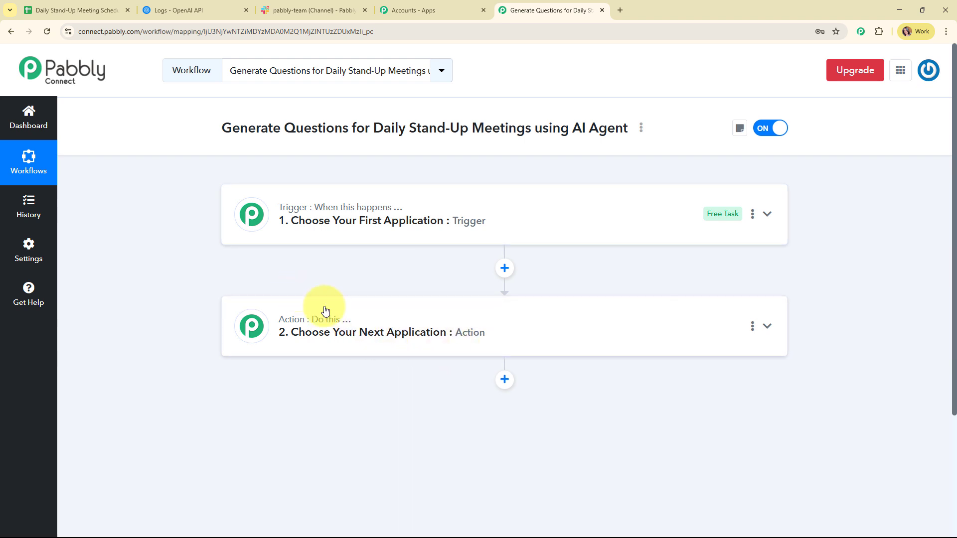
{"action": "left_click", "coordinate": [563, 215]}
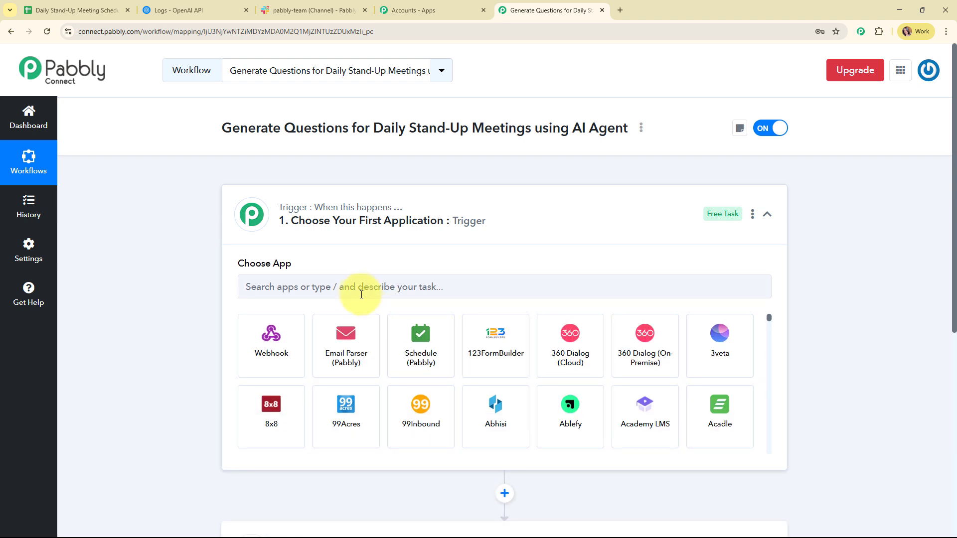
Set the trigger app to Schedule (Pabbly) with the Schedule Workflow trigger event.
{"action": "left_click", "coordinate": [352, 287]}
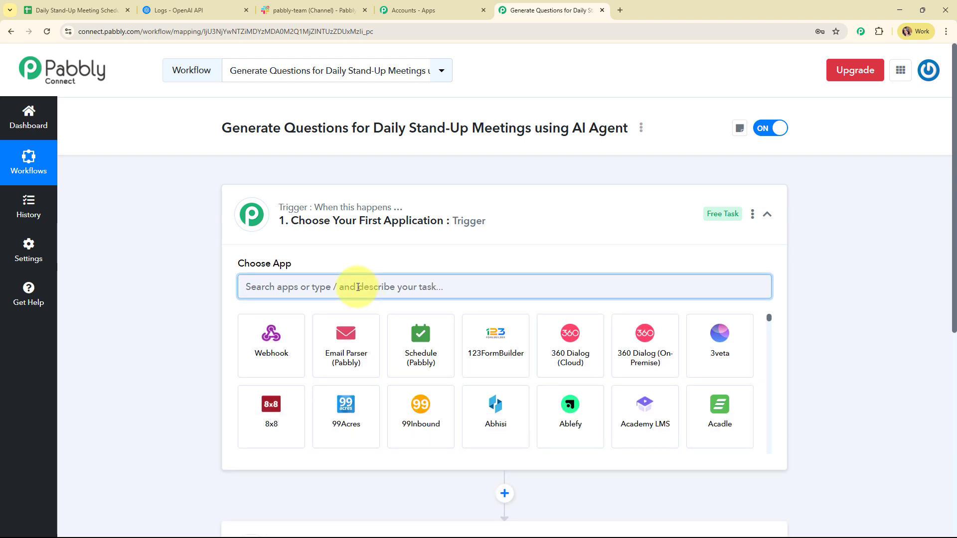
{"action": "type", "text": "Sc"}
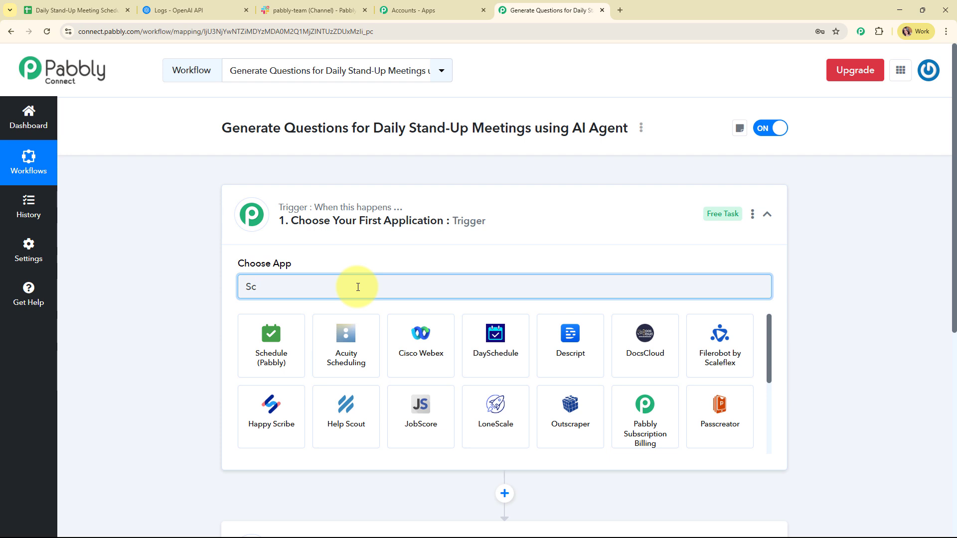
{"action": "left_click", "coordinate": [244, 350]}
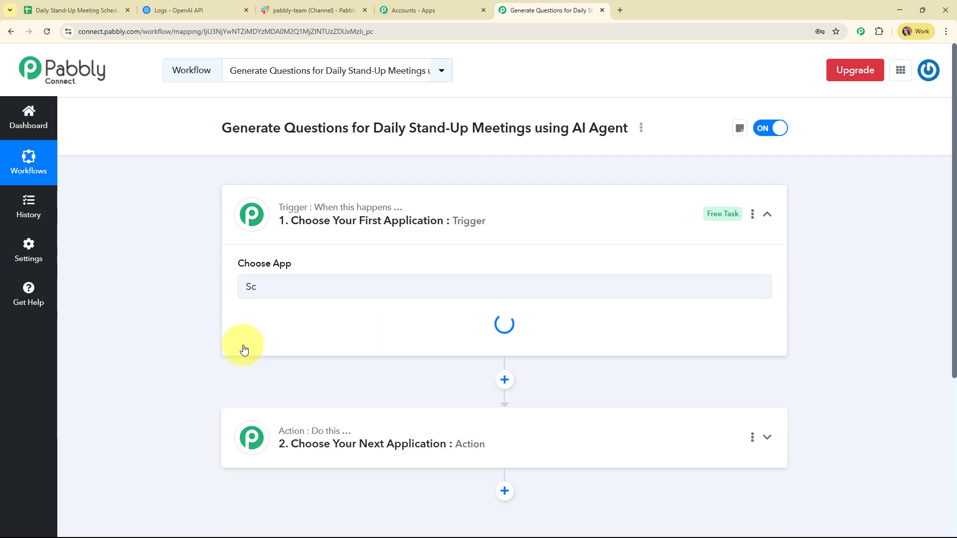
{"action": "left_click", "coordinate": [396, 344]}
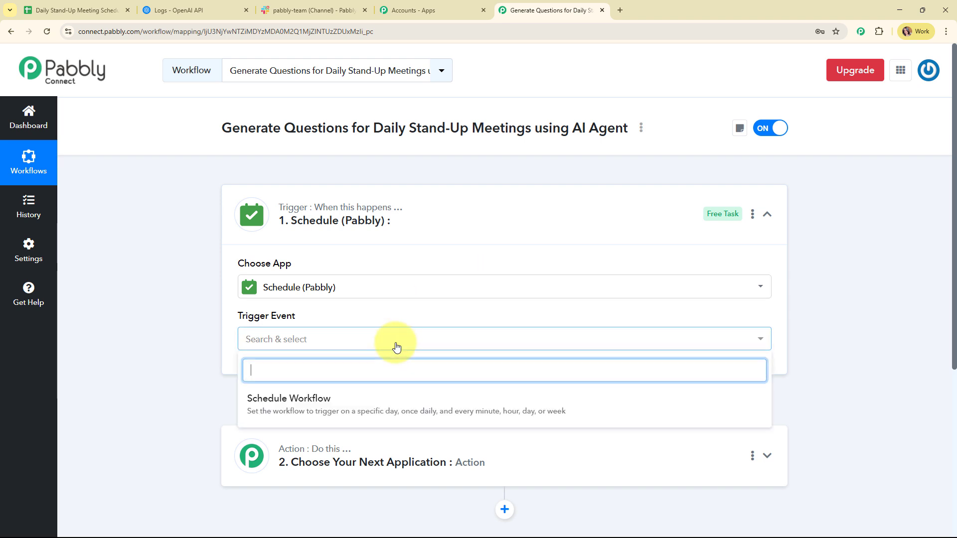
{"action": "left_click", "coordinate": [381, 399]}
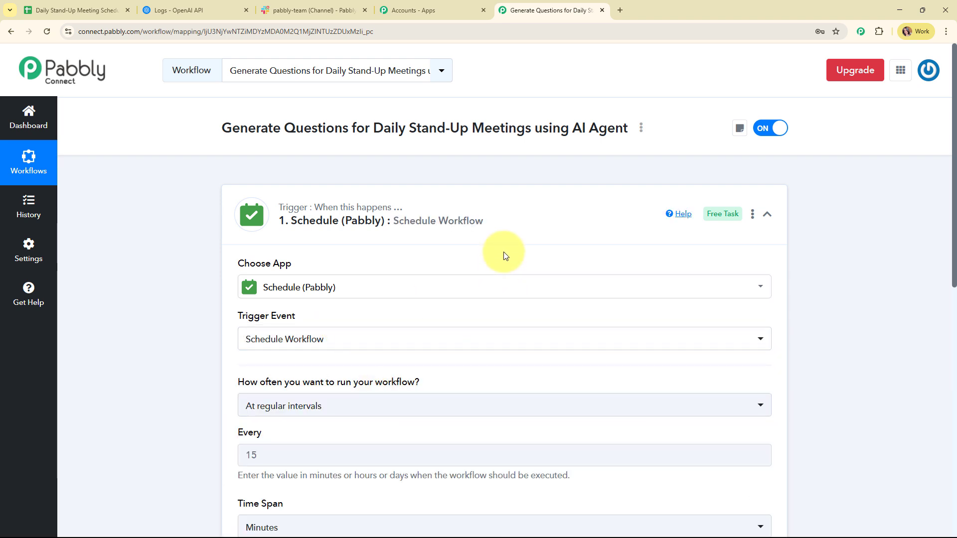
Set the schedule trigger to run the workflow every day.
{"action": "scroll", "coordinate": [503, 256], "scroll_direction": "down", "scroll_amount": 3}
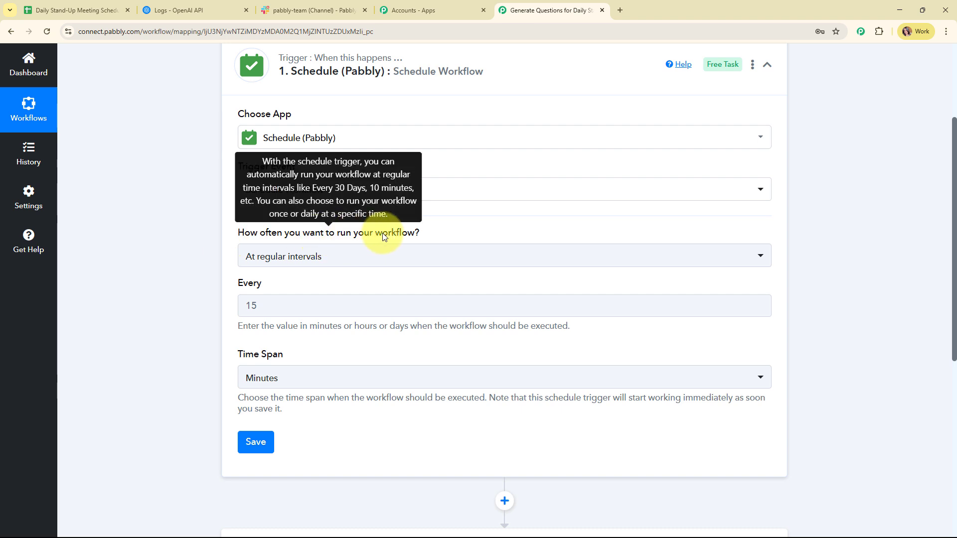
{"action": "left_click", "coordinate": [395, 255]}
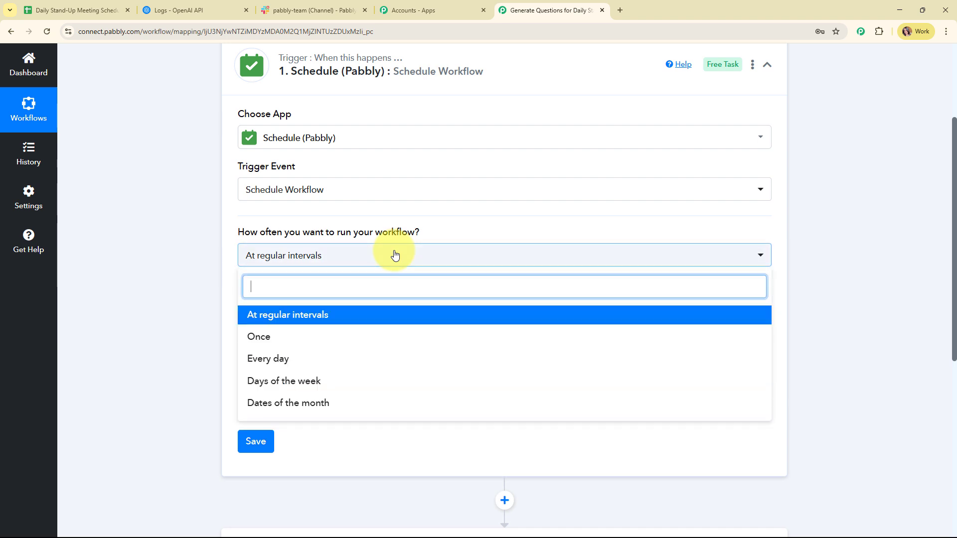
{"action": "left_click", "coordinate": [361, 356]}
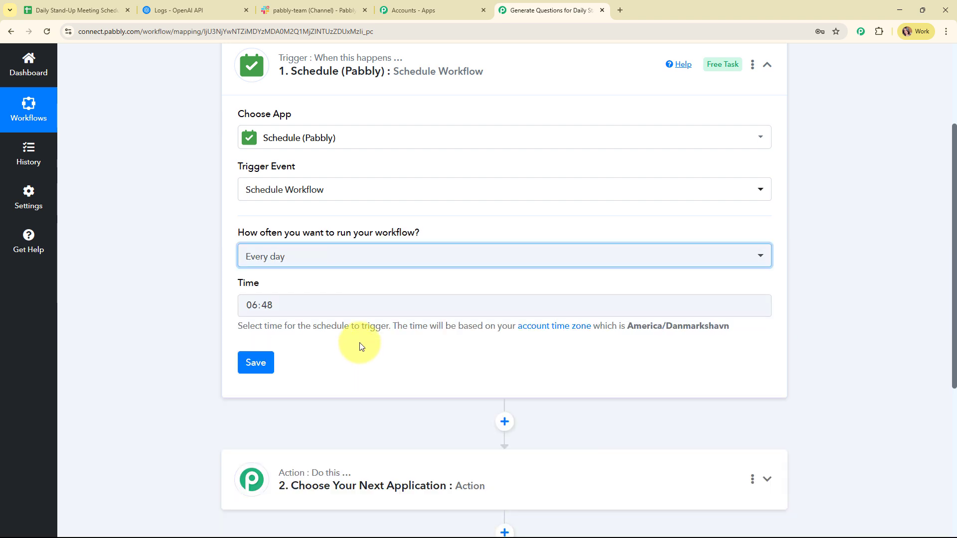
Set the daily trigger time to 09:00 and save the schedule.
{"action": "scroll", "coordinate": [352, 342], "scroll_direction": "down", "scroll_amount": 2}
{"action": "left_click", "coordinate": [322, 207]}
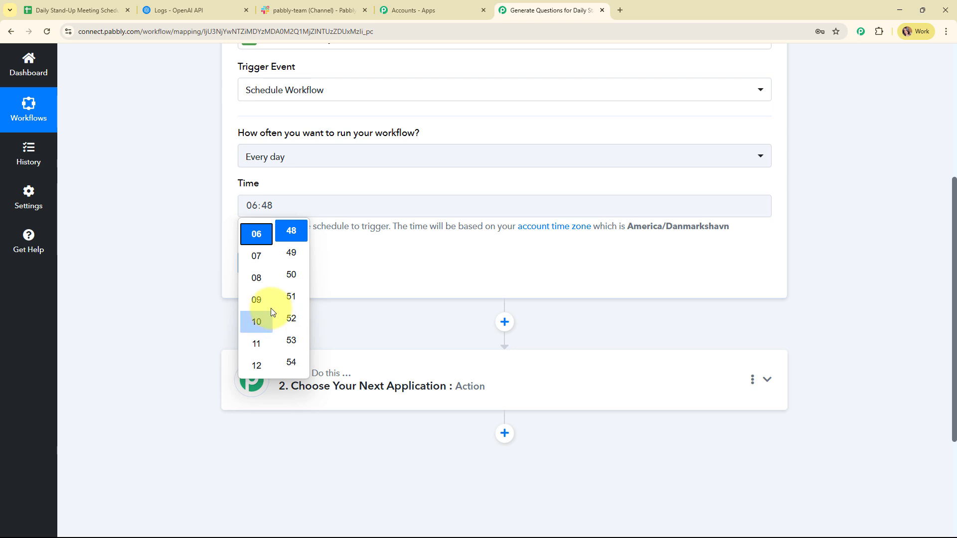
{"action": "scroll", "coordinate": [256, 319], "scroll_direction": "up", "scroll_amount": 2}
{"action": "scroll", "coordinate": [256, 314], "scroll_direction": "down", "scroll_amount": 2}
{"action": "left_click", "coordinate": [256, 297]}
{"action": "scroll", "coordinate": [291, 279], "scroll_direction": "down", "scroll_amount": 4}
{"action": "left_click", "coordinate": [291, 271]}
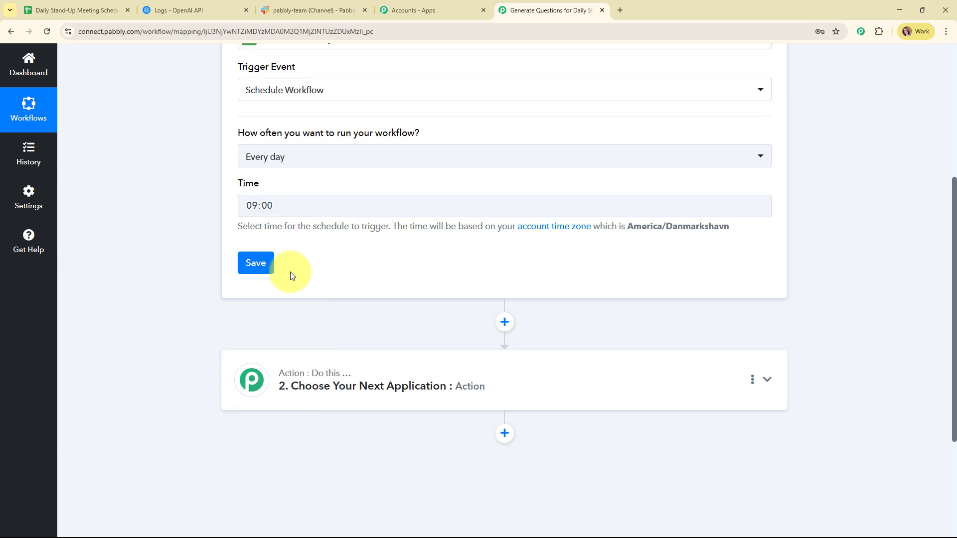
{"action": "left_click", "coordinate": [259, 267]}
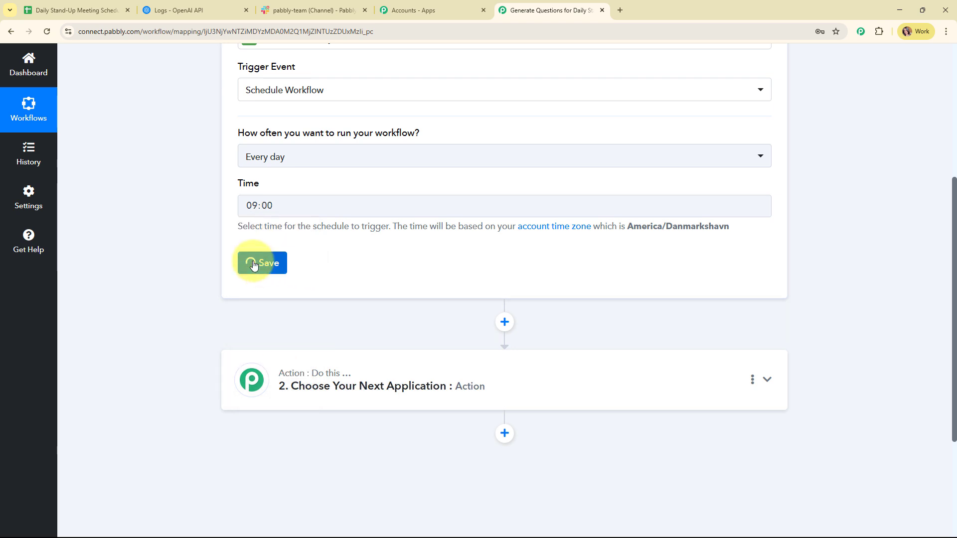
Review the saved daily schedule response and collapse the Schedule trigger step.
{"action": "scroll", "coordinate": [830, 306], "scroll_direction": "down", "scroll_amount": 2}
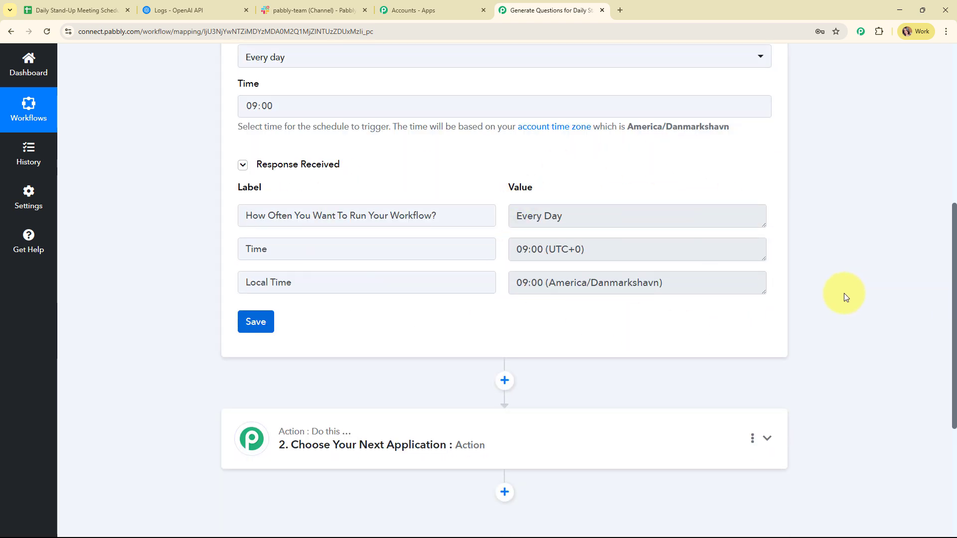
{"action": "scroll", "coordinate": [844, 294], "scroll_direction": "up", "scroll_amount": 6}
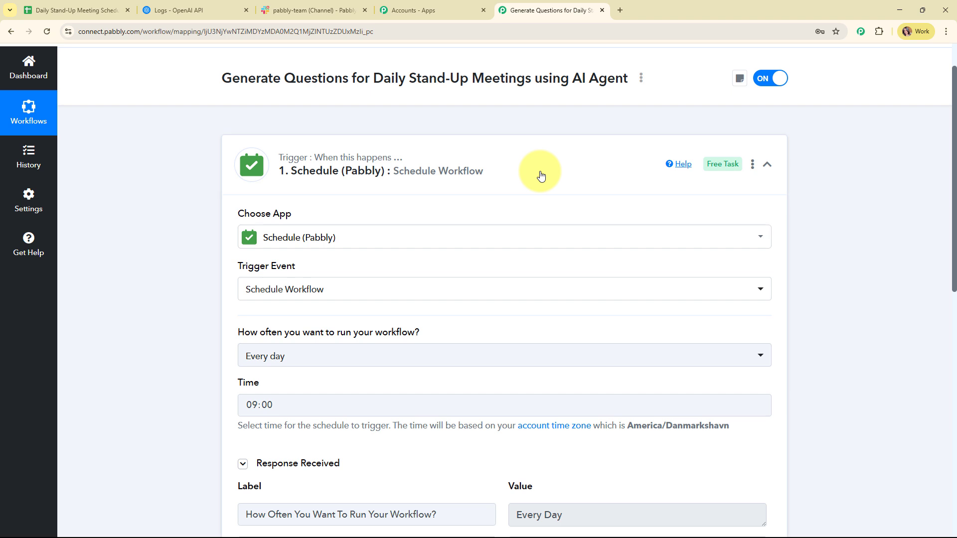
{"action": "left_click", "coordinate": [541, 176]}
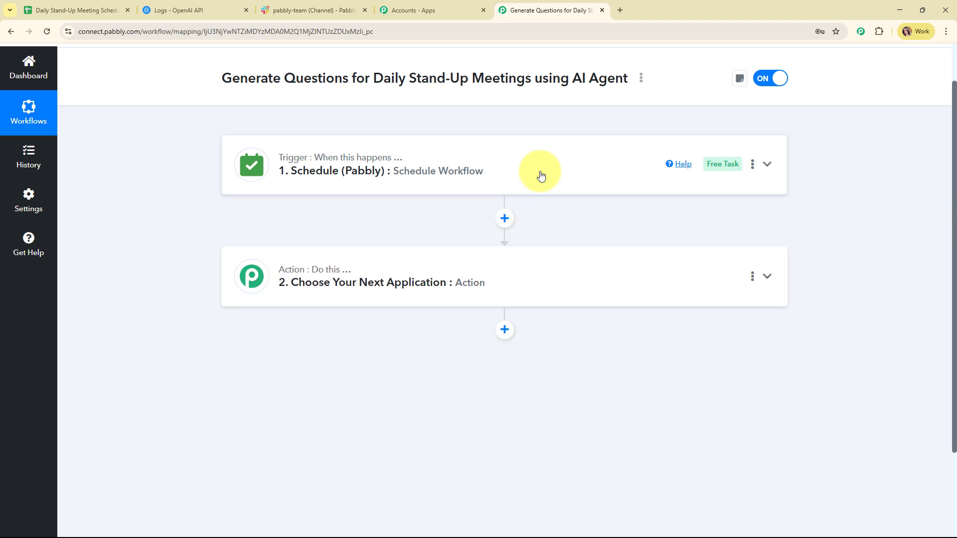
{"action": "scroll", "coordinate": [571, 267], "scroll_direction": "up", "scroll_amount": 1}
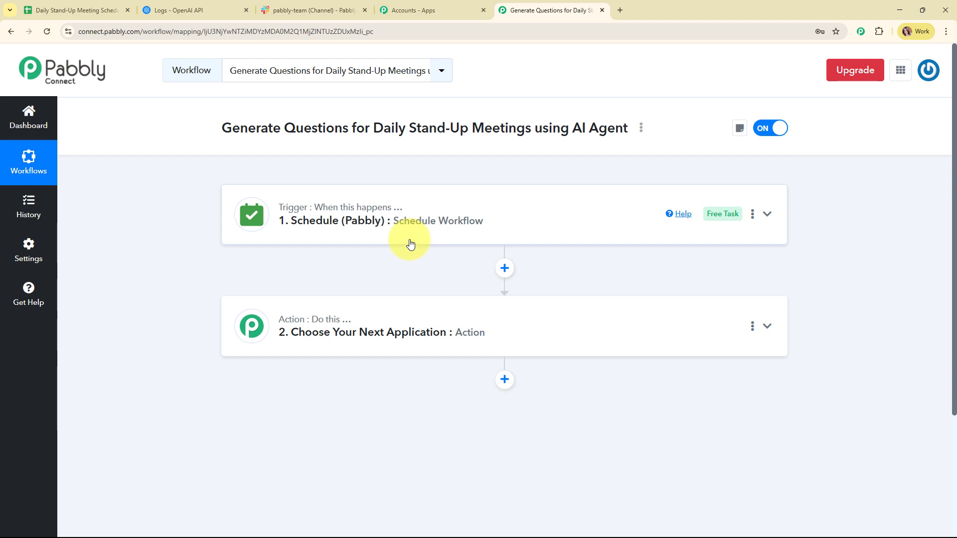
Set the second step's app to DateTime Formatter (Pabbly) with the Current Date action event and connect it.
{"action": "left_click", "coordinate": [514, 282]}
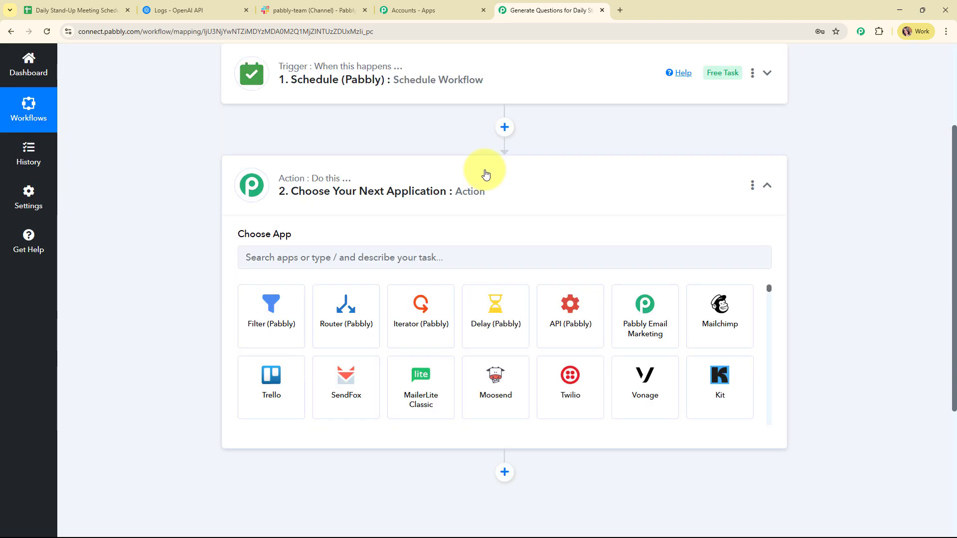
{"action": "left_click", "coordinate": [352, 258]}
{"action": "type", "text": "date"}
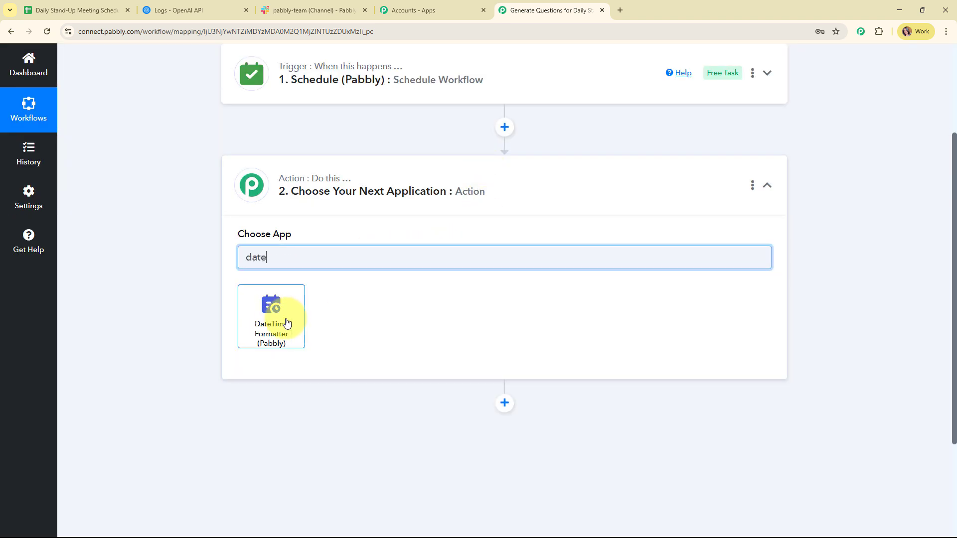
{"action": "left_click", "coordinate": [278, 322]}
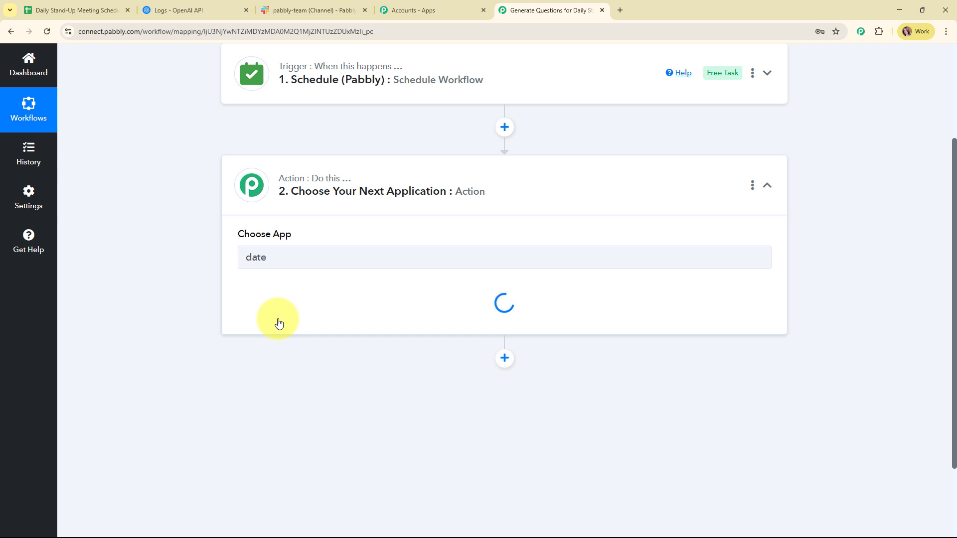
{"action": "left_click", "coordinate": [278, 319]}
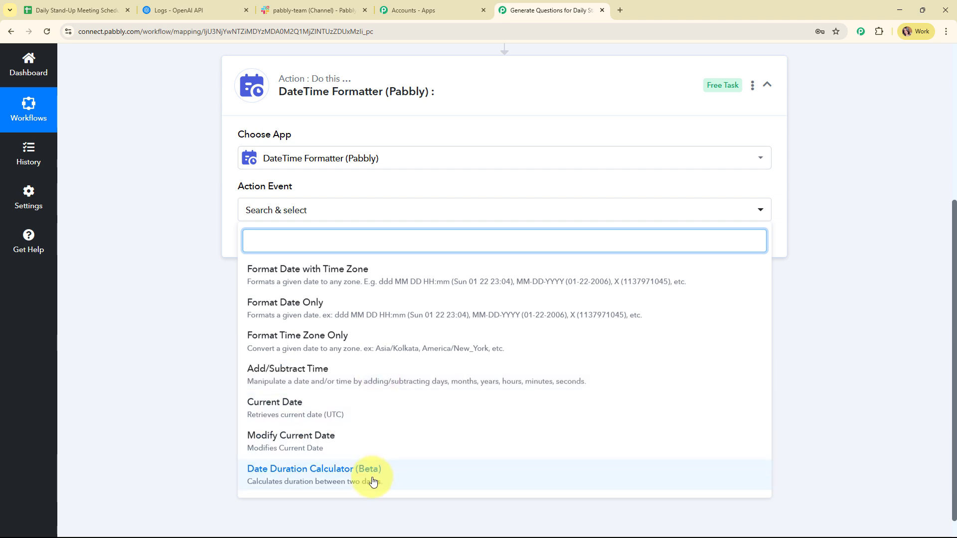
{"action": "left_click", "coordinate": [338, 402]}
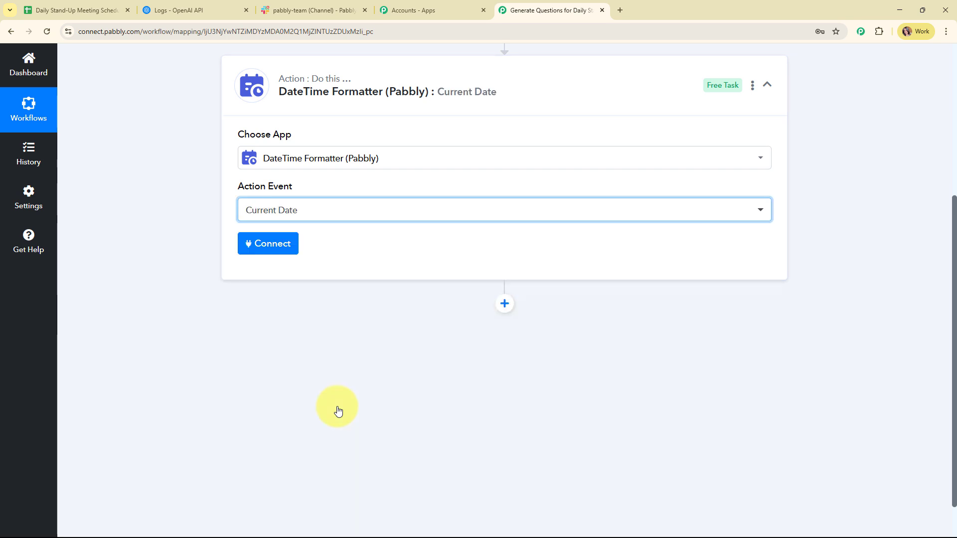
{"action": "left_click", "coordinate": [277, 243]}
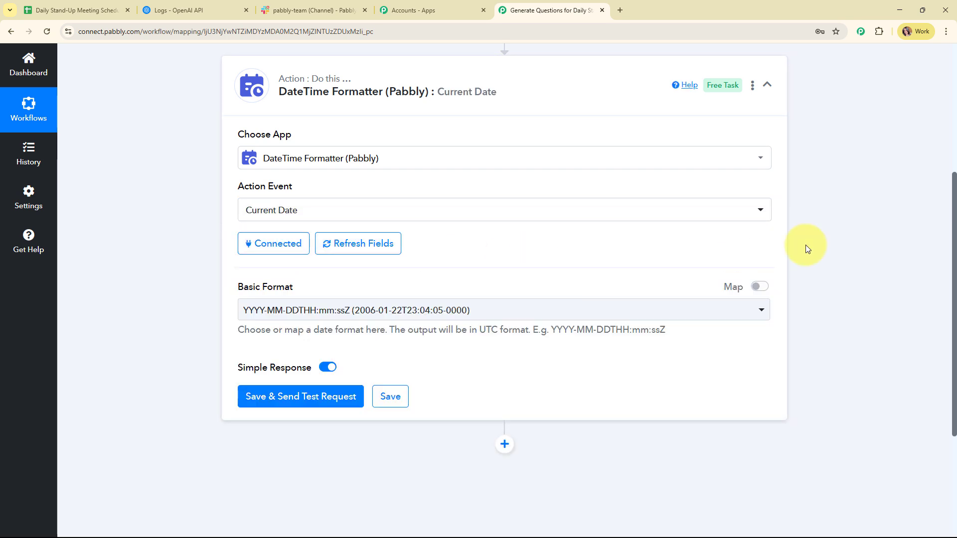
{"action": "scroll", "coordinate": [808, 249], "scroll_direction": "down", "scroll_amount": 2}
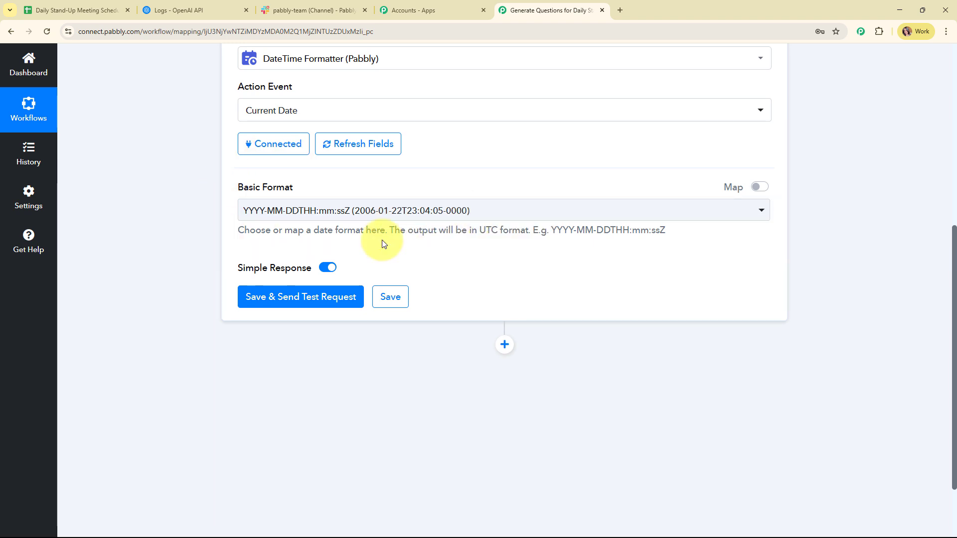
{"action": "left_click", "coordinate": [477, 223]}
{"action": "scroll", "coordinate": [493, 330], "scroll_direction": "down", "scroll_amount": 5}
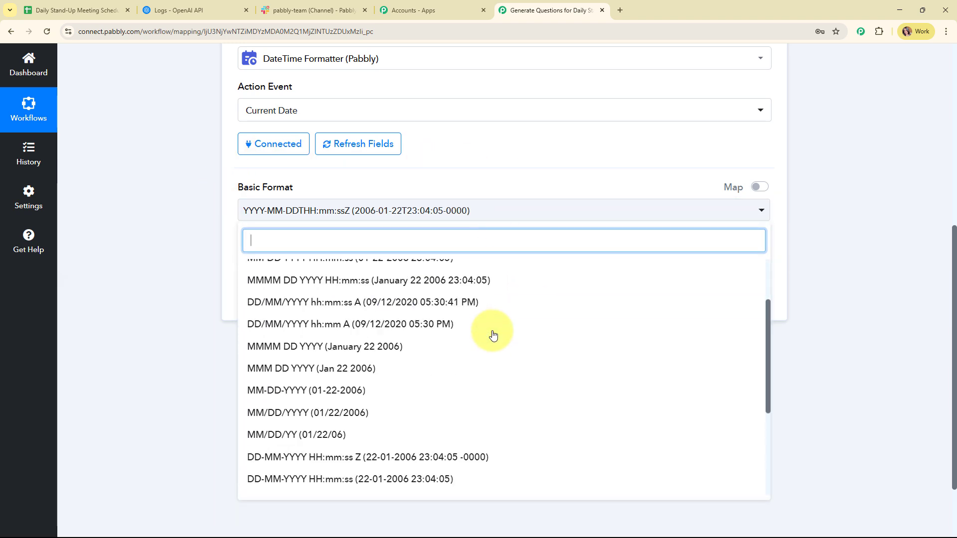
{"action": "scroll", "coordinate": [491, 324], "scroll_direction": "up", "scroll_amount": 5}
{"action": "left_click", "coordinate": [468, 172]}
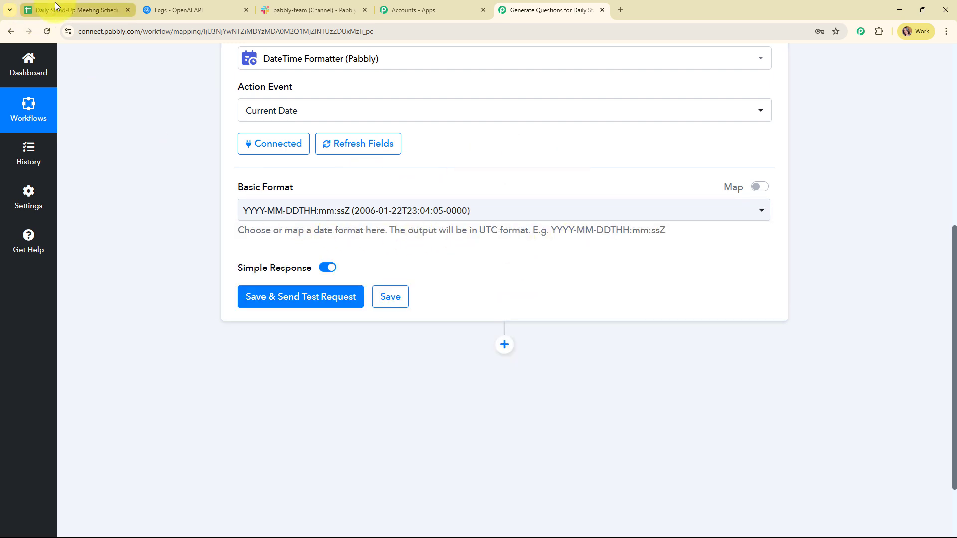
Set the current date's Basic Format to DD-MM-YYYY to match the schedule sheet, and save and send a test request.
{"action": "left_click", "coordinate": [74, 10]}
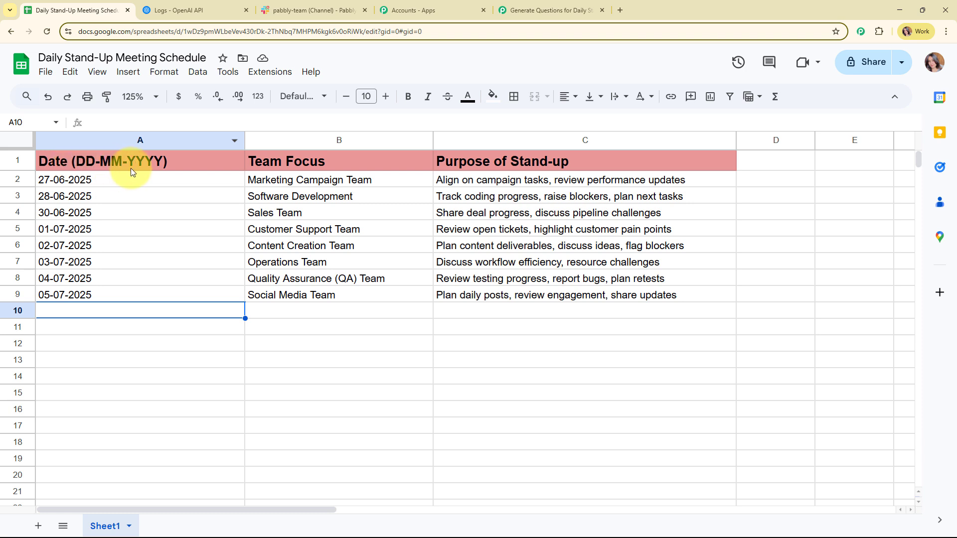
{"action": "left_click", "coordinate": [548, 10]}
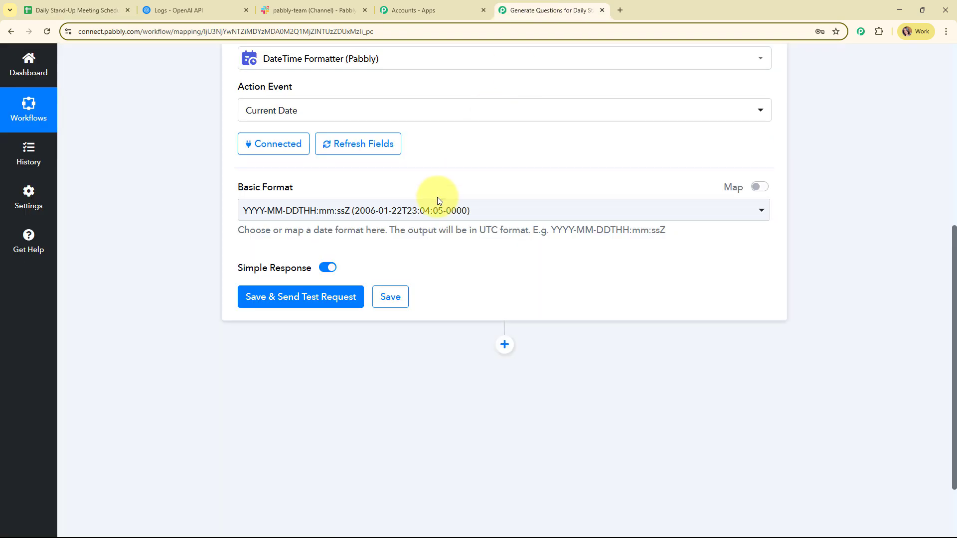
{"action": "left_click", "coordinate": [439, 211]}
{"action": "scroll", "coordinate": [412, 324], "scroll_direction": "down", "scroll_amount": 4}
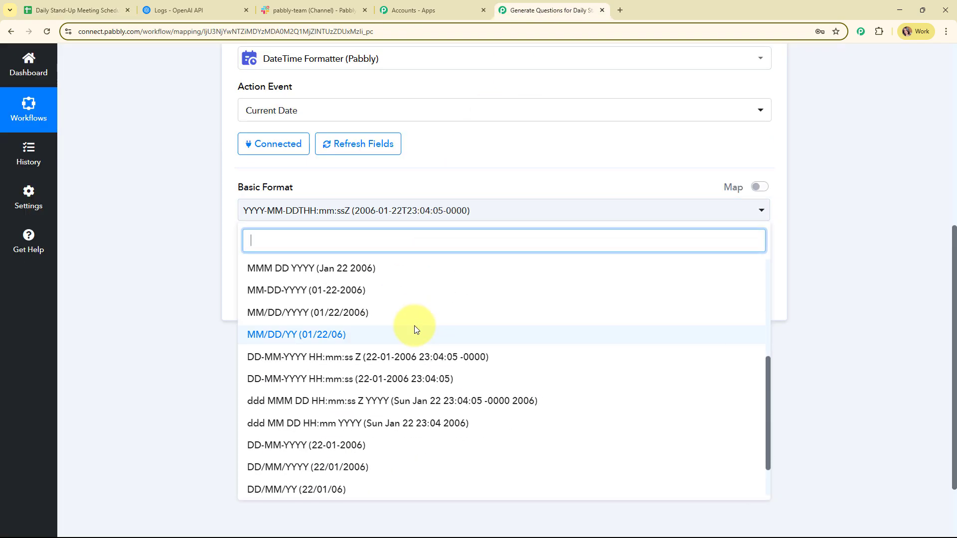
{"action": "left_click", "coordinate": [342, 451]}
{"action": "left_click", "coordinate": [300, 309]}
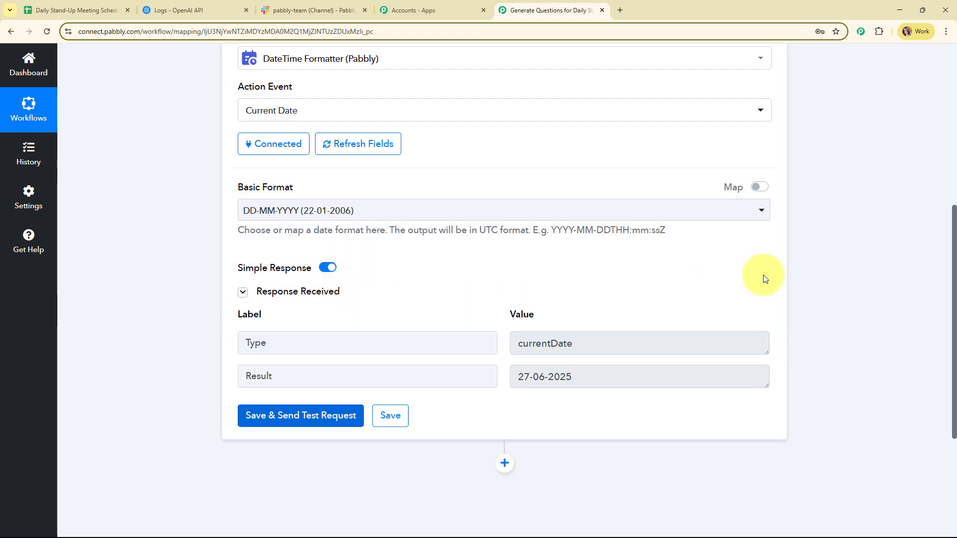
Check the date result in the test response and collapse the DateTime Formatter step.
{"action": "scroll", "coordinate": [648, 210], "scroll_direction": "down", "scroll_amount": 2}
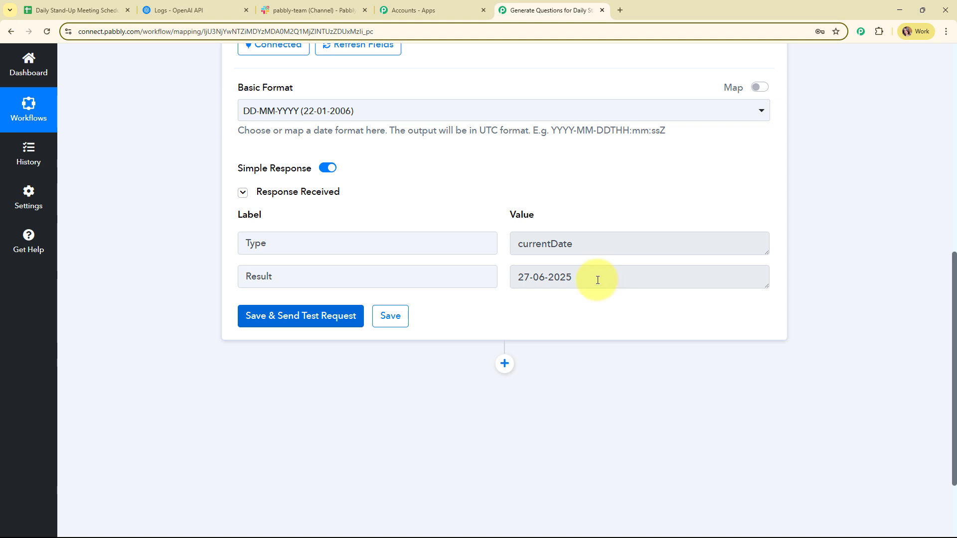
{"action": "left_click_drag", "start_coordinate": [598, 280], "coordinate": [474, 277]}
{"action": "left_click_drag", "start_coordinate": [615, 277], "coordinate": [496, 288]}
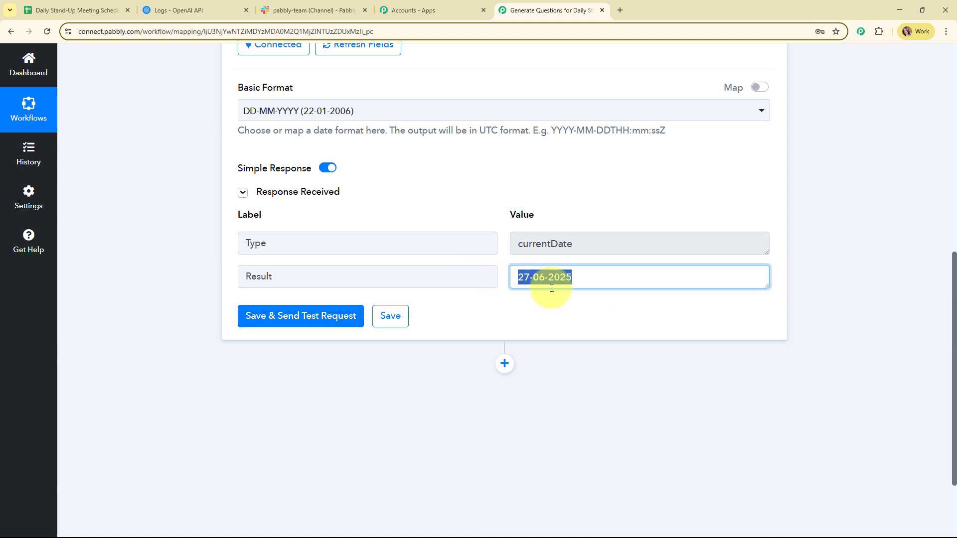
{"action": "left_click", "coordinate": [580, 320]}
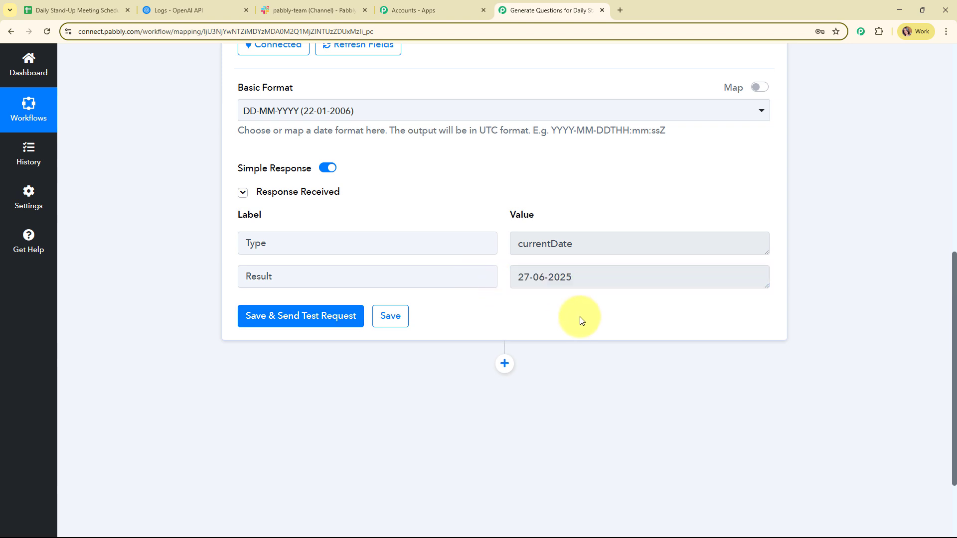
{"action": "scroll", "coordinate": [812, 279], "scroll_direction": "up", "scroll_amount": 7}
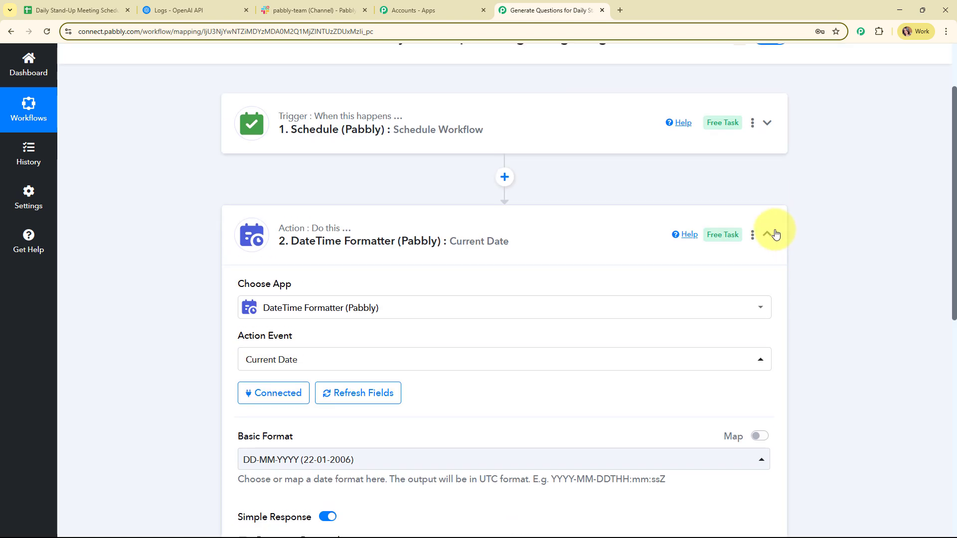
{"action": "left_click", "coordinate": [776, 234]}
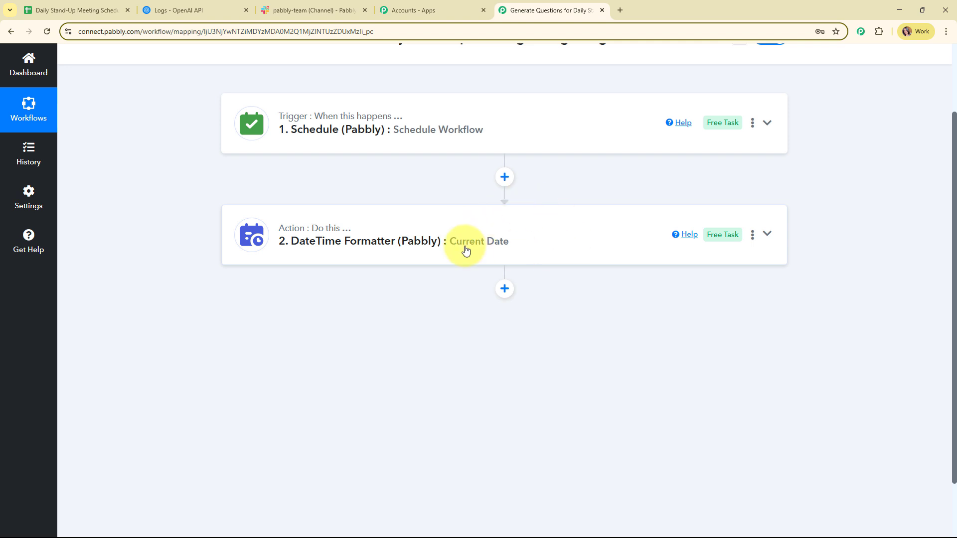
Add a Google Sheets action below the DateTime Formatter step with the Lookup Spreadsheet Rows V1 action event.
{"action": "left_click", "coordinate": [80, 12]}
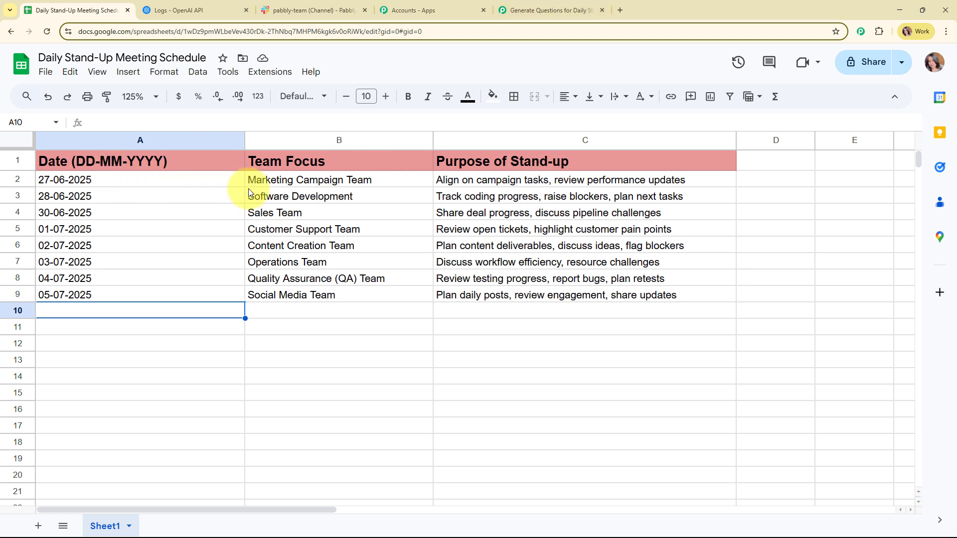
{"action": "left_click", "coordinate": [598, 4]}
{"action": "scroll", "coordinate": [563, 229], "scroll_direction": "down", "scroll_amount": 2}
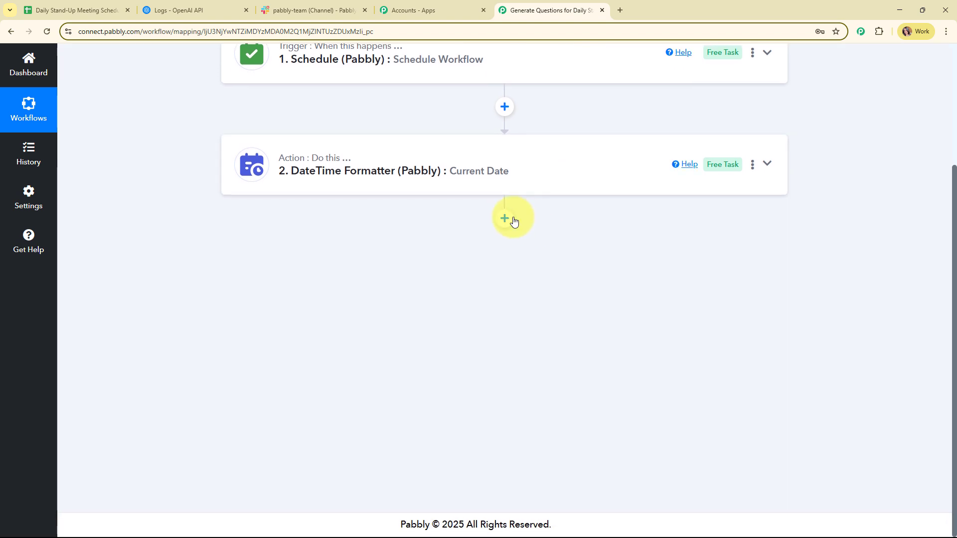
{"action": "left_click", "coordinate": [506, 218]}
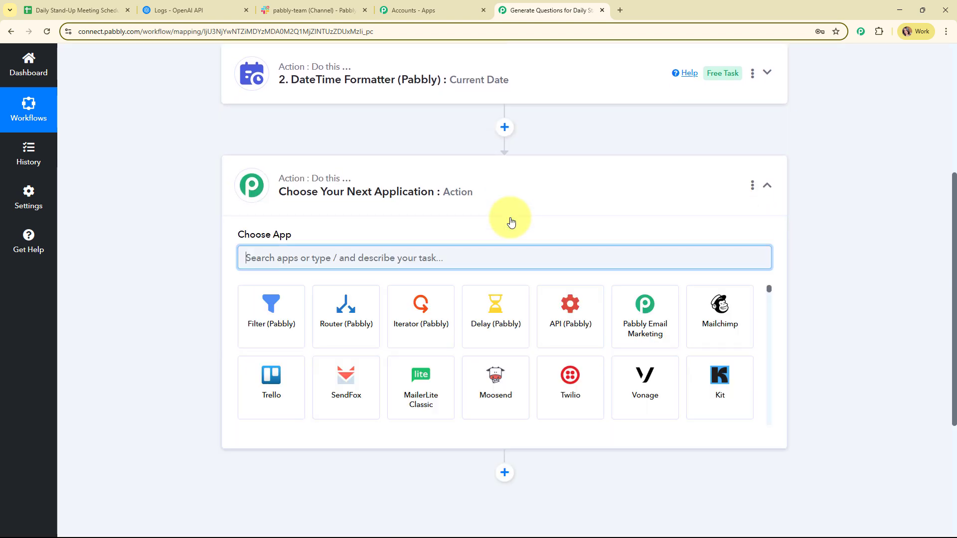
{"action": "type", "text": "Shee"}
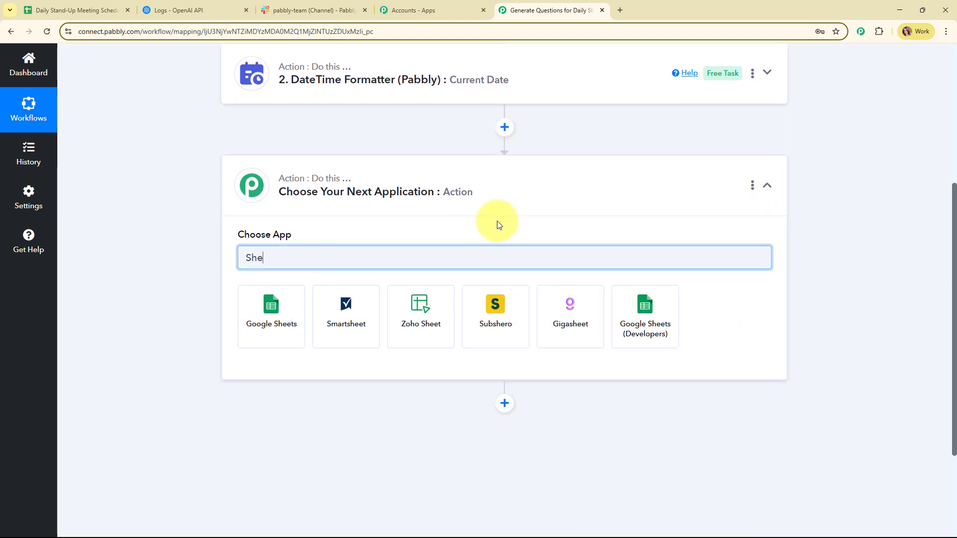
{"action": "left_click", "coordinate": [297, 304]}
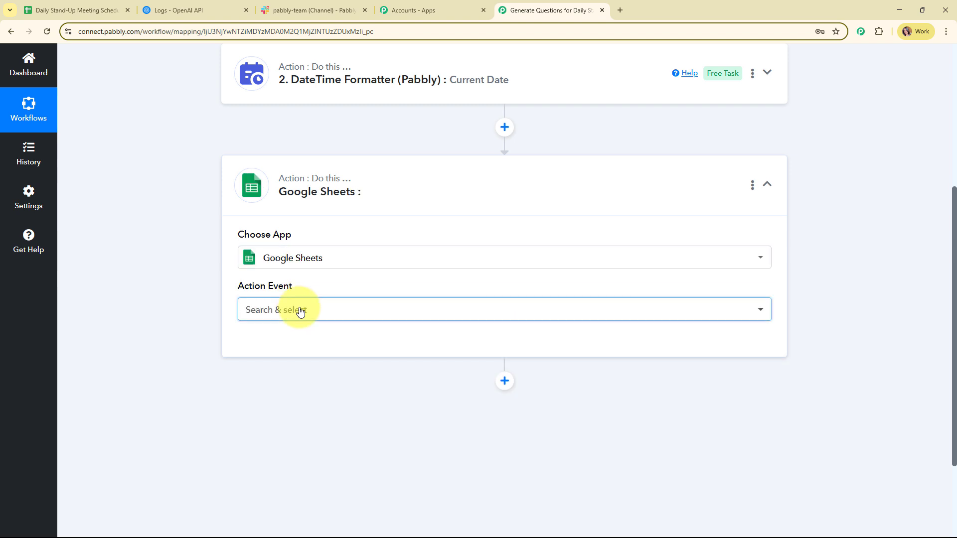
{"action": "left_click", "coordinate": [299, 310]}
{"action": "scroll", "coordinate": [326, 228], "scroll_direction": "down", "scroll_amount": 2}
{"action": "scroll", "coordinate": [326, 229], "scroll_direction": "down", "scroll_amount": 2}
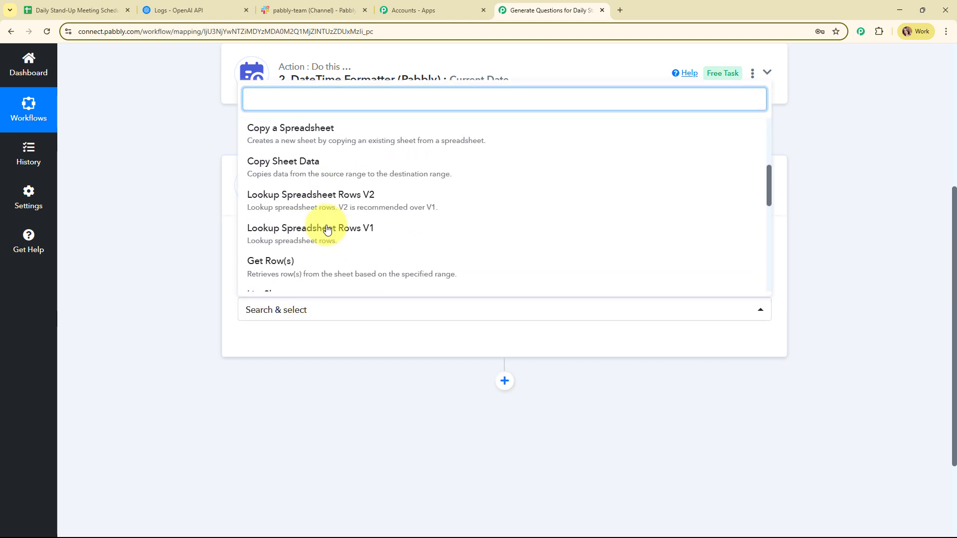
{"action": "left_click", "coordinate": [326, 237]}
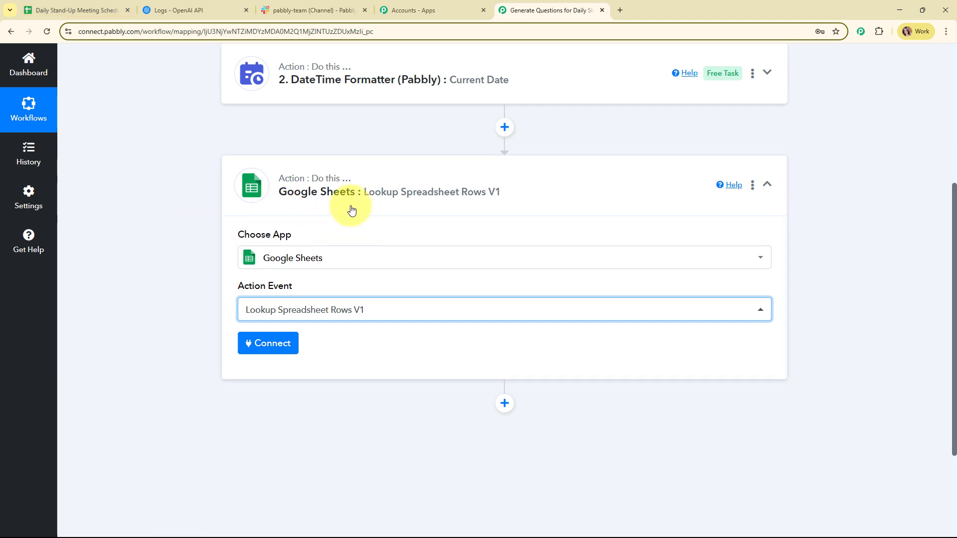
Connect the lookup step through a new Google Sheets connection, signing in with the Google account and allowing Pabbly Connect Sheets access.
{"action": "scroll", "coordinate": [362, 209], "scroll_direction": "down", "scroll_amount": 2}
{"action": "left_click", "coordinate": [266, 250]}
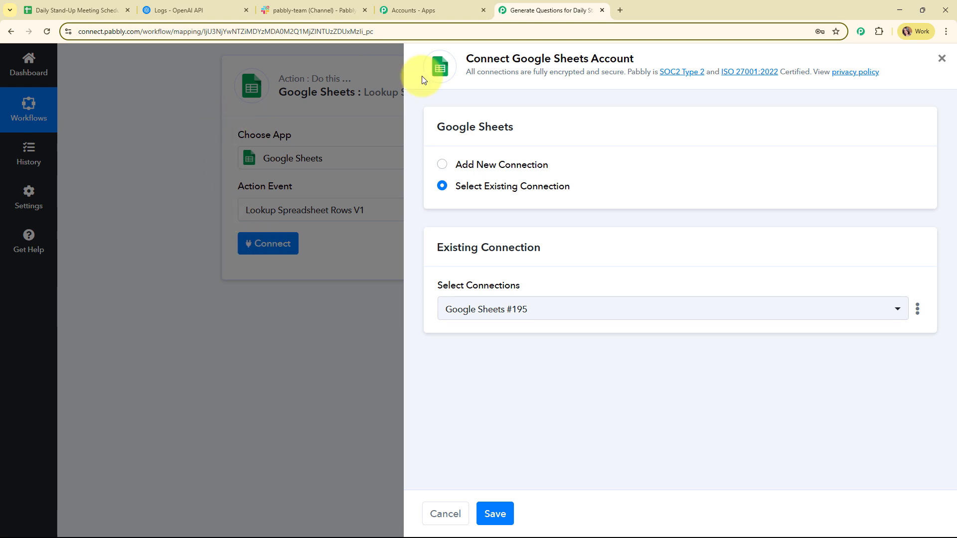
{"action": "left_click", "coordinate": [442, 166]}
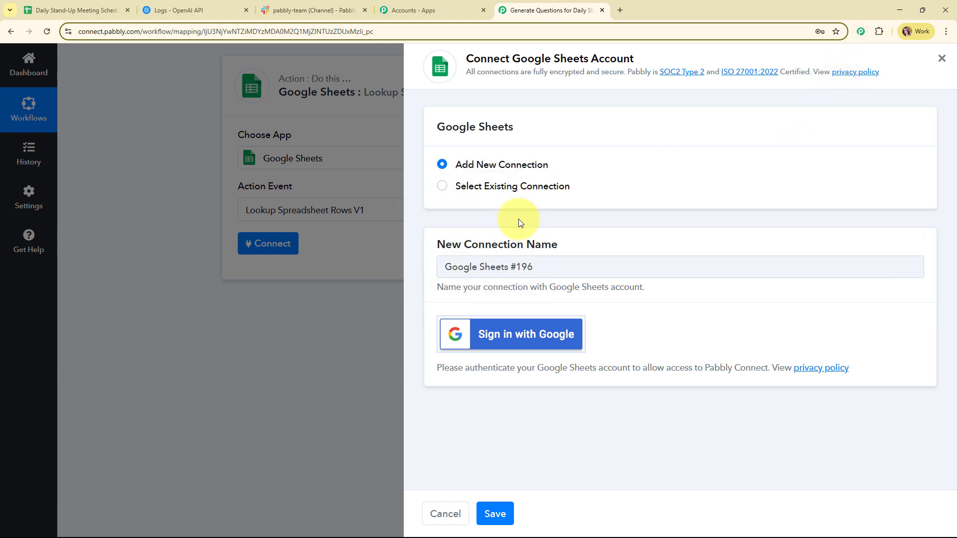
{"action": "left_click", "coordinate": [525, 333]}
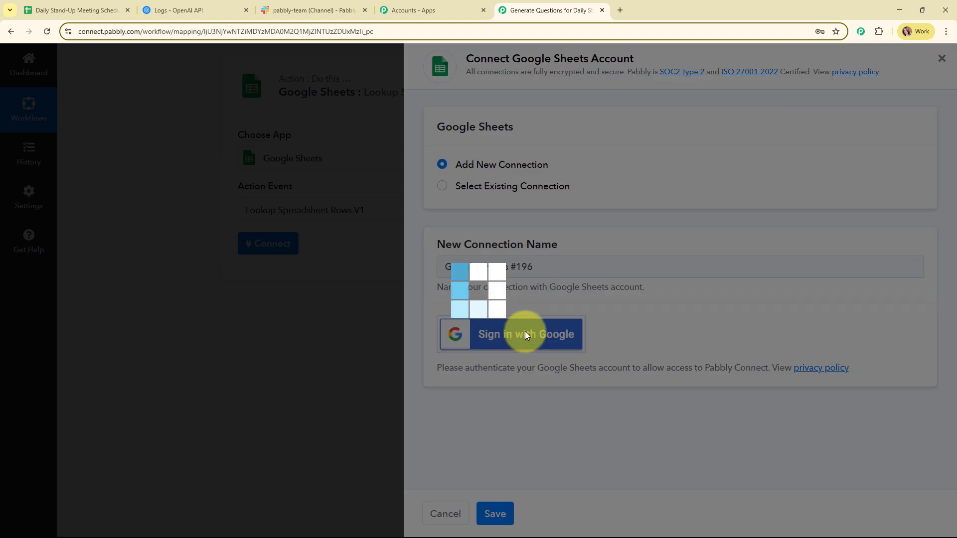
{"action": "left_click", "coordinate": [316, 203]}
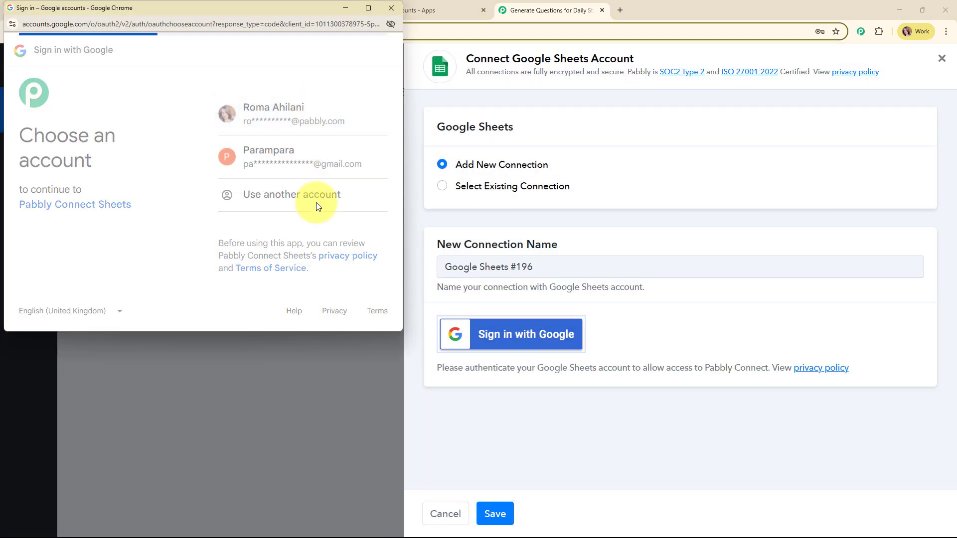
{"action": "scroll", "coordinate": [319, 204], "scroll_direction": "down", "scroll_amount": 5}
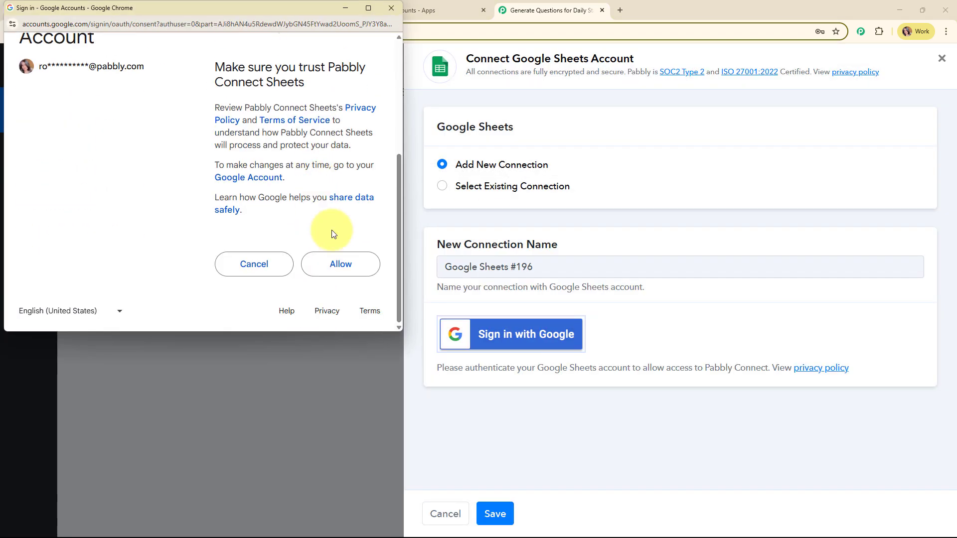
{"action": "left_click", "coordinate": [341, 264]}
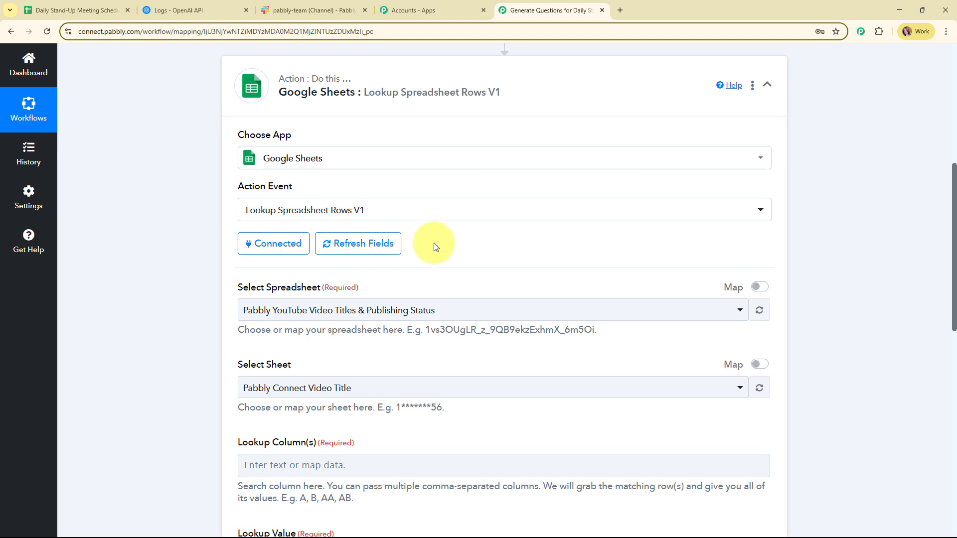
Set the lookup's spreadsheet to Daily Stand-Up Meeting Schedule and its sheet to Sheet1.
{"action": "scroll", "coordinate": [508, 241], "scroll_direction": "down", "scroll_amount": 3}
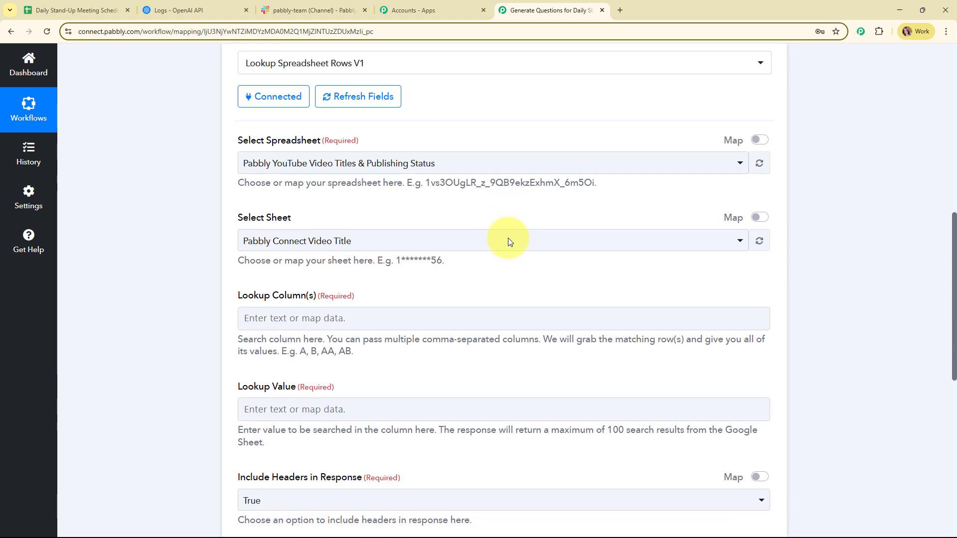
{"action": "triple_click", "coordinate": [264, 137]}
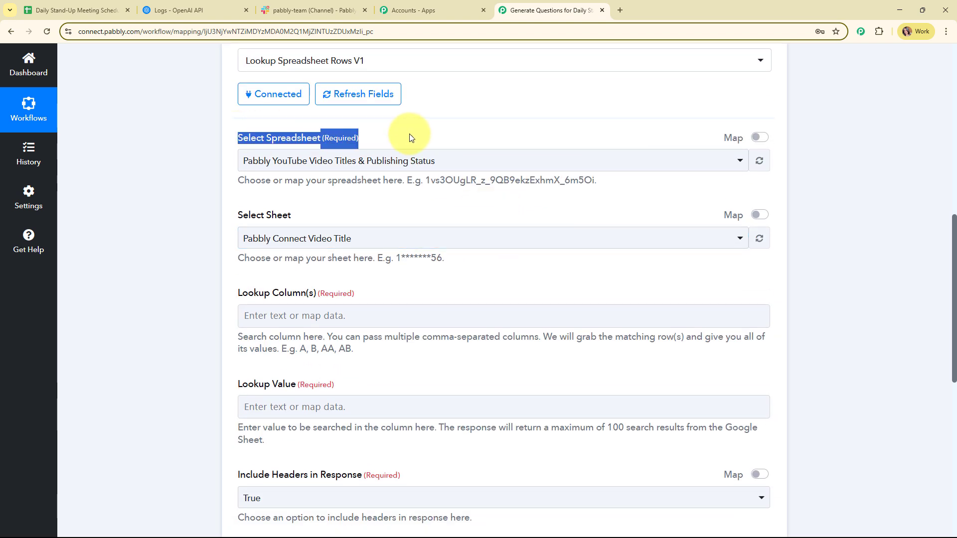
{"action": "left_click", "coordinate": [420, 203]}
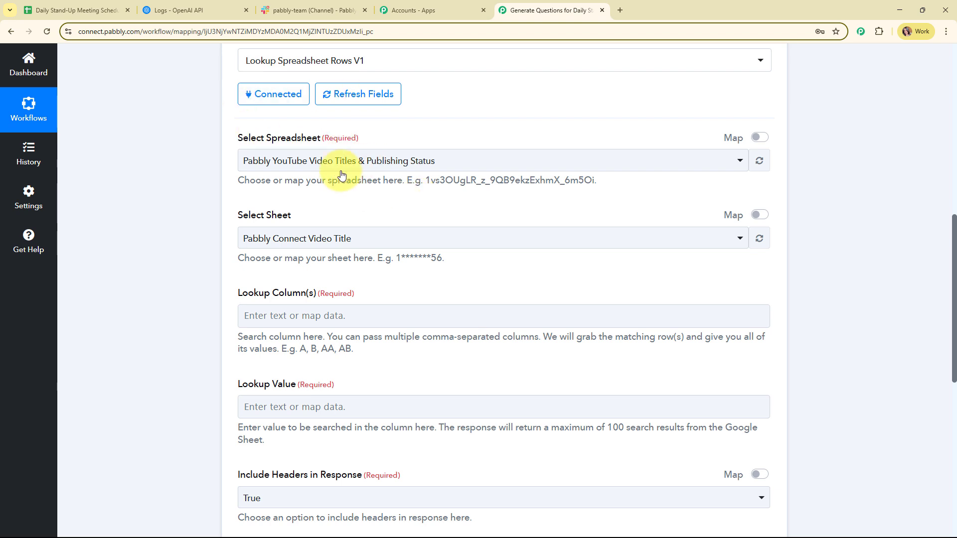
{"action": "left_click", "coordinate": [75, 10]}
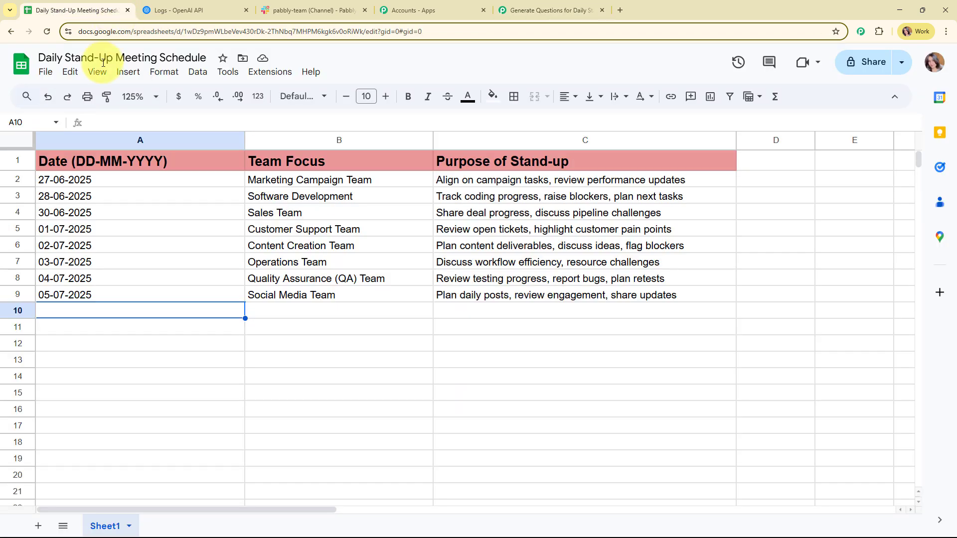
{"action": "left_click", "coordinate": [540, 10]}
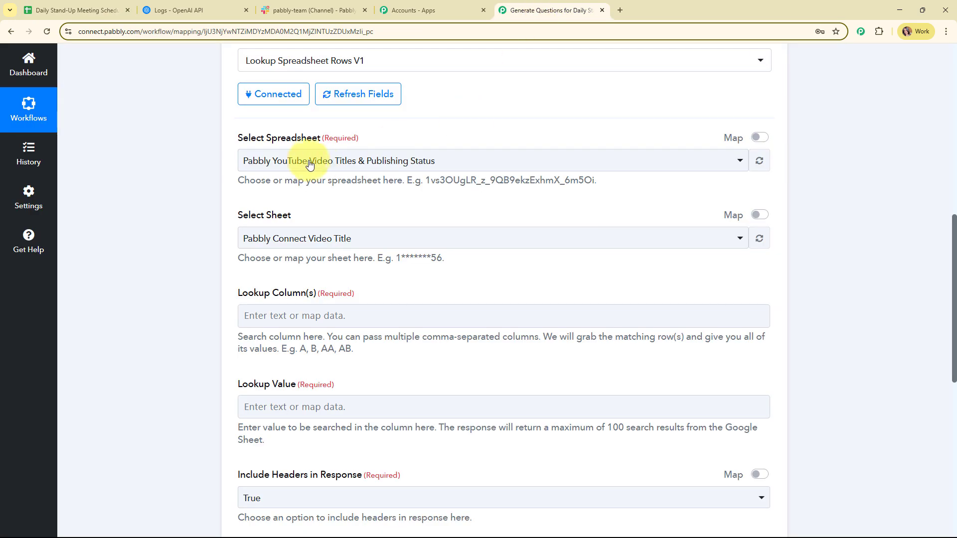
{"action": "left_click", "coordinate": [321, 161]}
{"action": "left_click", "coordinate": [313, 242]}
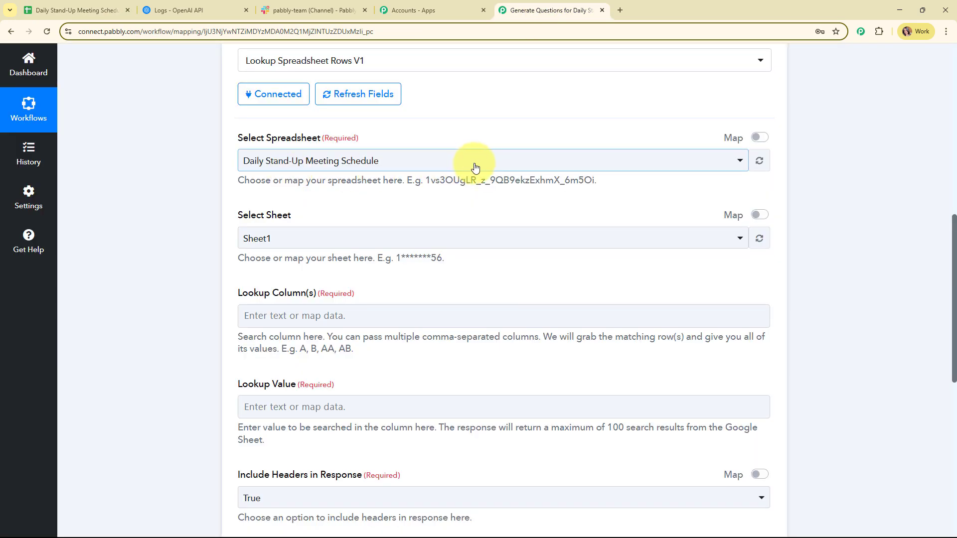
{"action": "scroll", "coordinate": [474, 166], "scroll_direction": "down", "scroll_amount": 2}
{"action": "left_click", "coordinate": [343, 144]}
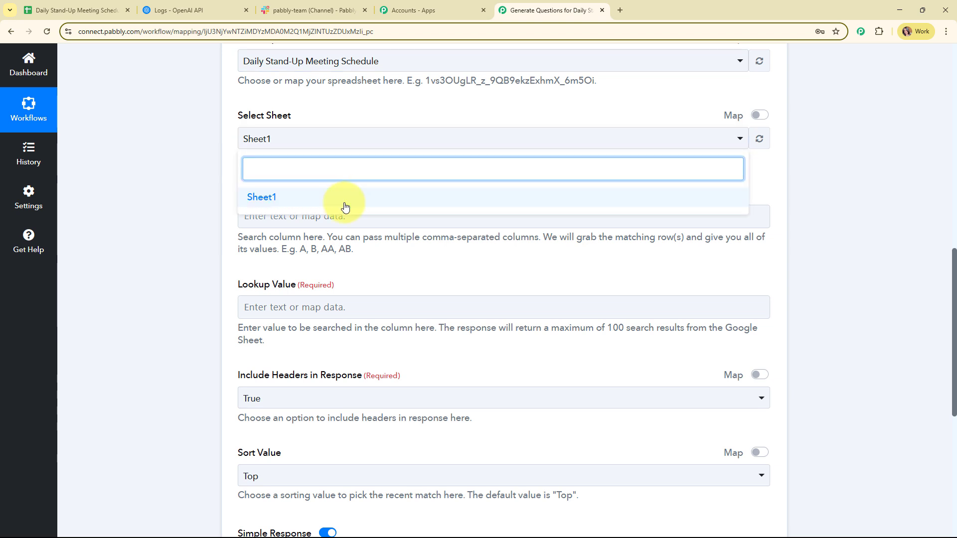
{"action": "left_click", "coordinate": [345, 207]}
Check which column holds the dates in the schedule sheet and set the Lookup Column to A.
{"action": "scroll", "coordinate": [244, 151], "scroll_direction": "down", "scroll_amount": 1}
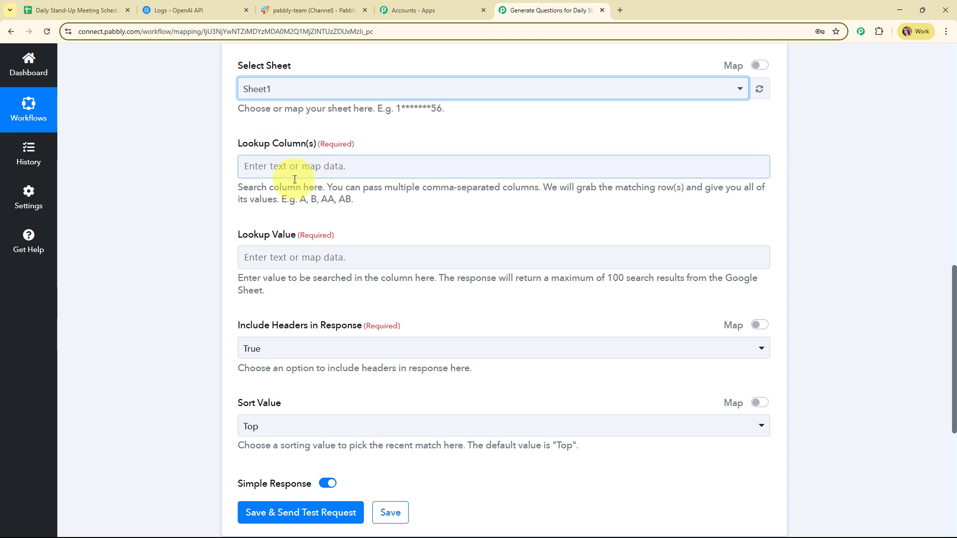
{"action": "left_click", "coordinate": [99, 6]}
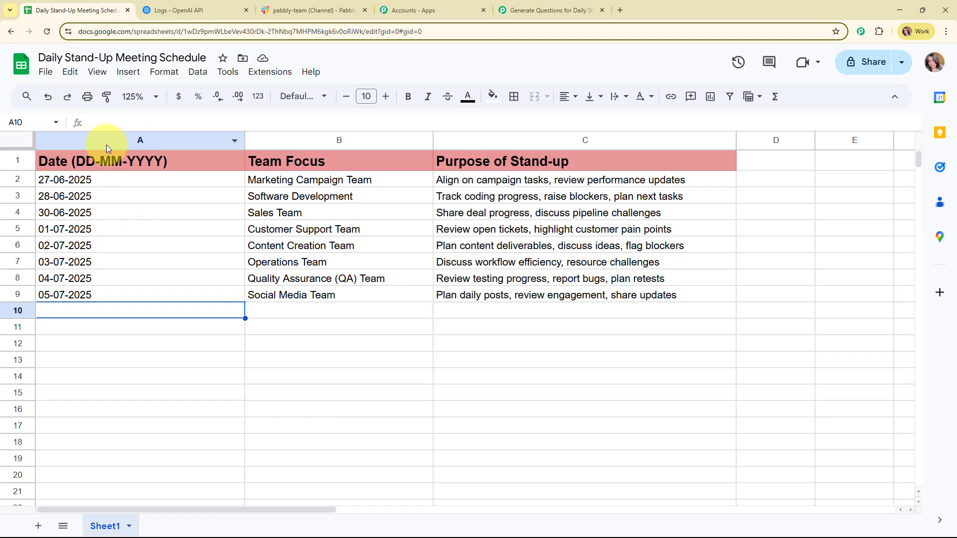
{"action": "left_click", "coordinate": [503, 3]}
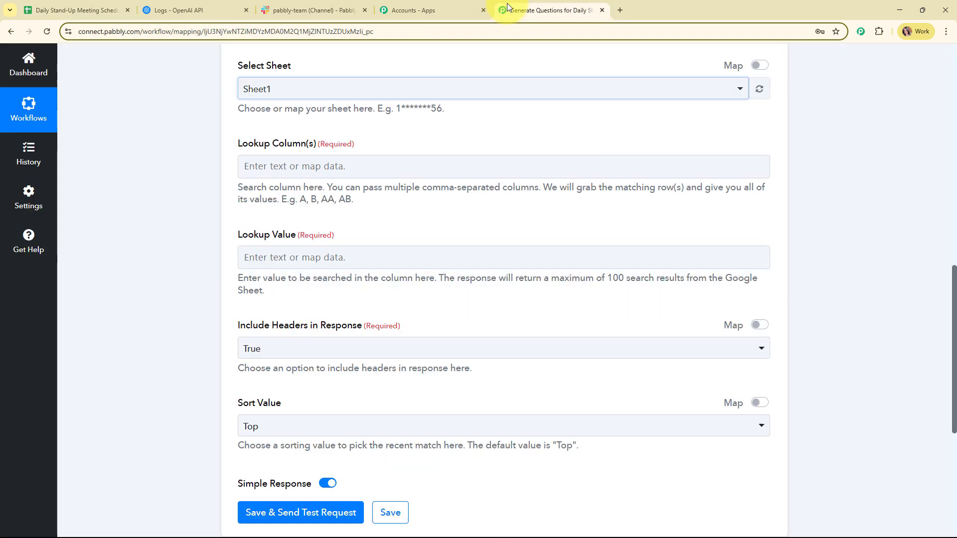
{"action": "left_click", "coordinate": [357, 161]}
{"action": "type", "text": "A"}
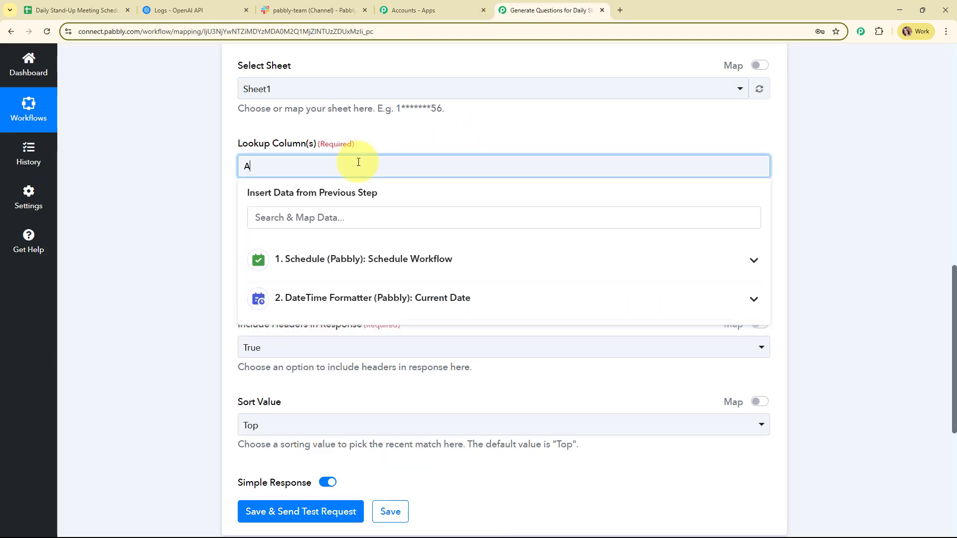
{"action": "left_click", "coordinate": [179, 154]}
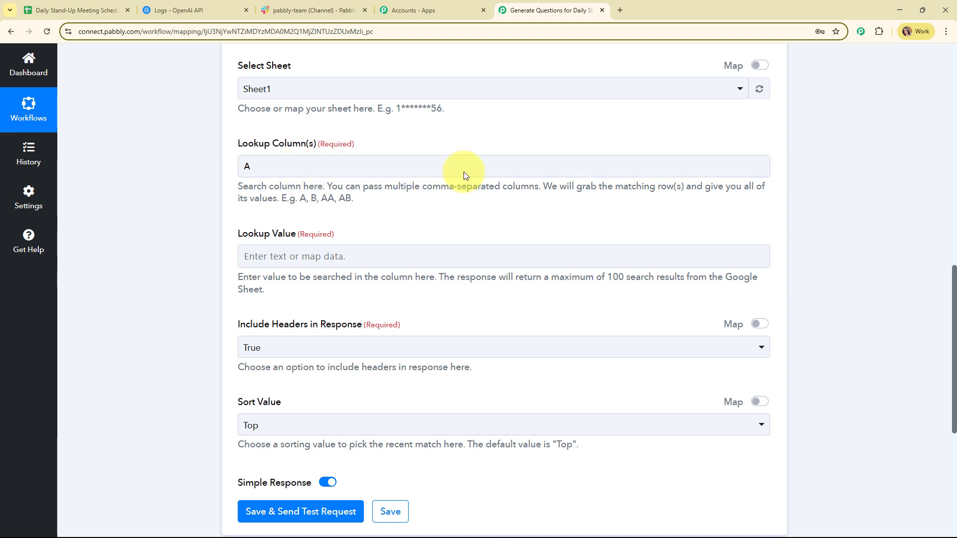
Map the Lookup Value to the Result of the DateTime Formatter's Current Date step.
{"action": "scroll", "coordinate": [458, 171], "scroll_direction": "down", "scroll_amount": 1}
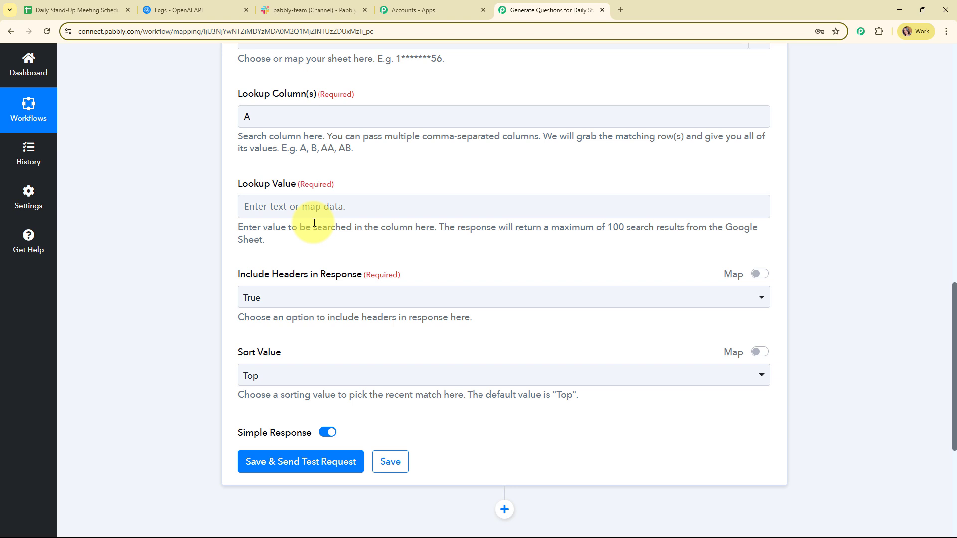
{"action": "left_click", "coordinate": [70, 10]}
{"action": "left_click", "coordinate": [573, 10]}
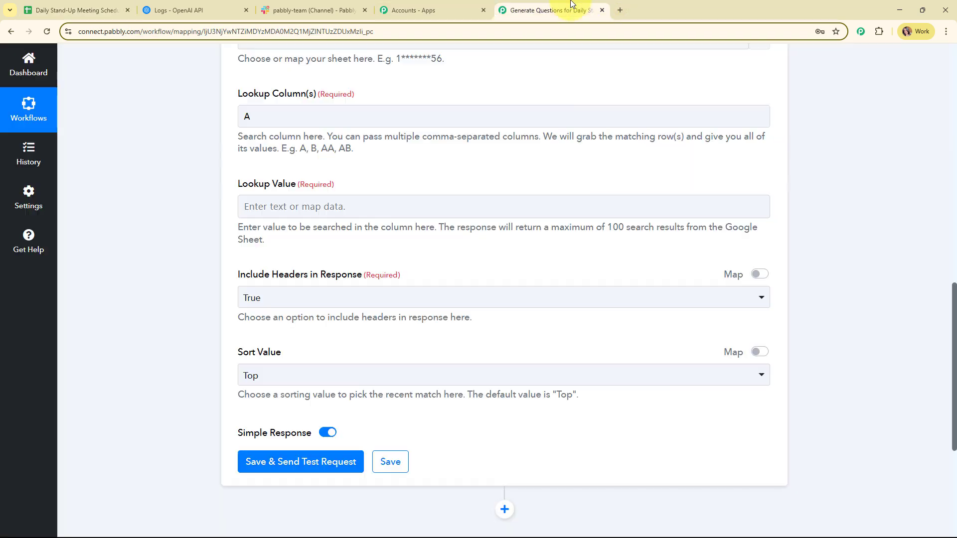
{"action": "left_click", "coordinate": [307, 205]}
{"action": "left_click", "coordinate": [301, 205]}
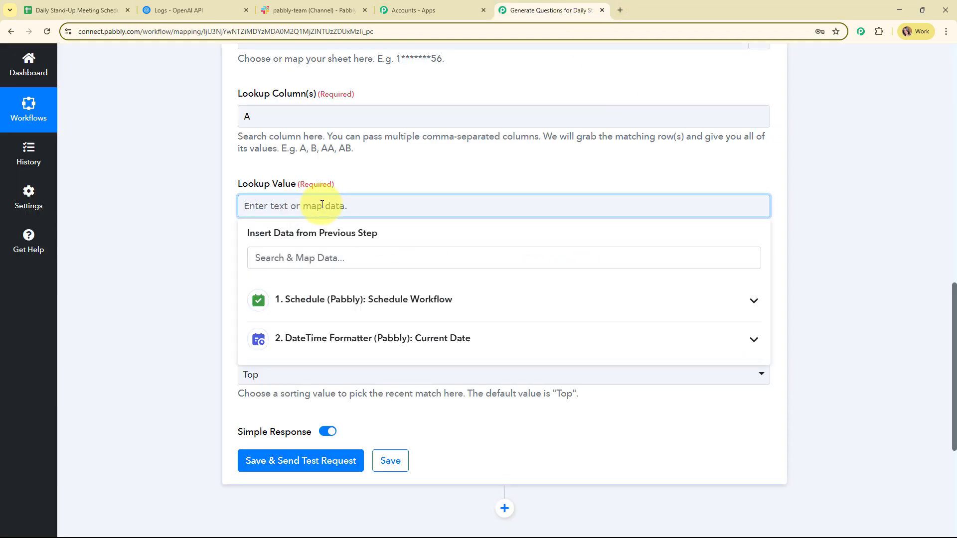
{"action": "scroll", "coordinate": [778, 183], "scroll_direction": "down", "scroll_amount": 2}
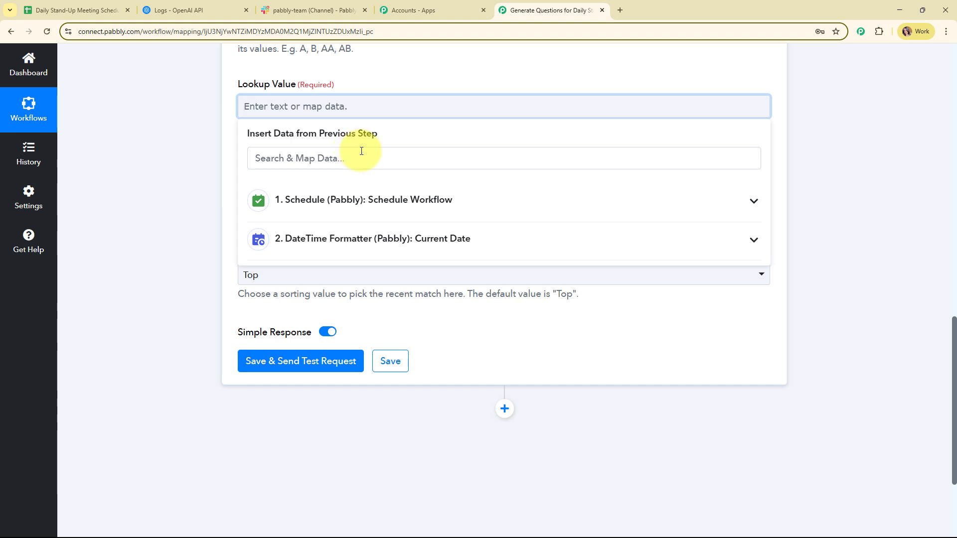
{"action": "left_click", "coordinate": [455, 252]}
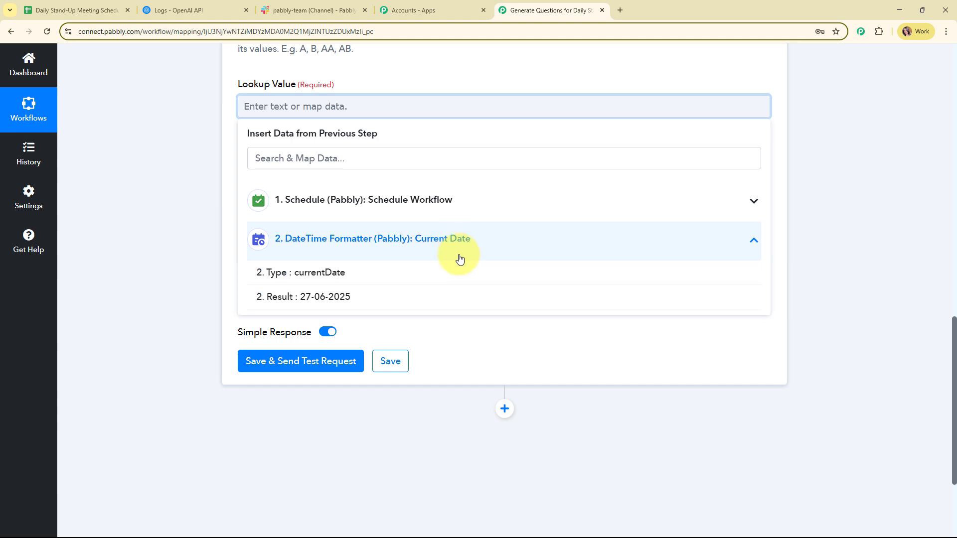
{"action": "left_click", "coordinate": [446, 295]}
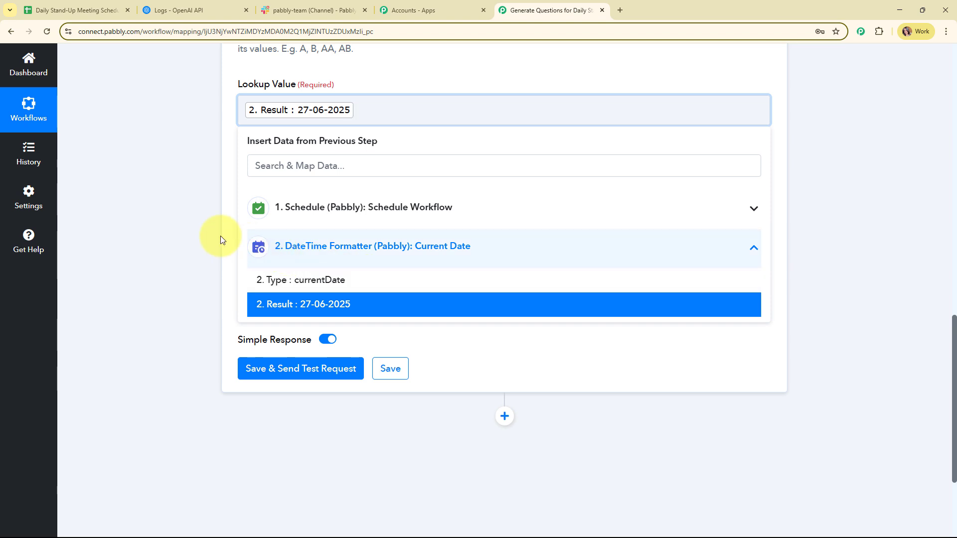
{"action": "left_click", "coordinate": [150, 149]}
Set Include Headers in Response to True and Sort Value to Top, and save and send a test request.
{"action": "scroll", "coordinate": [493, 209], "scroll_direction": "down", "scroll_amount": 1}
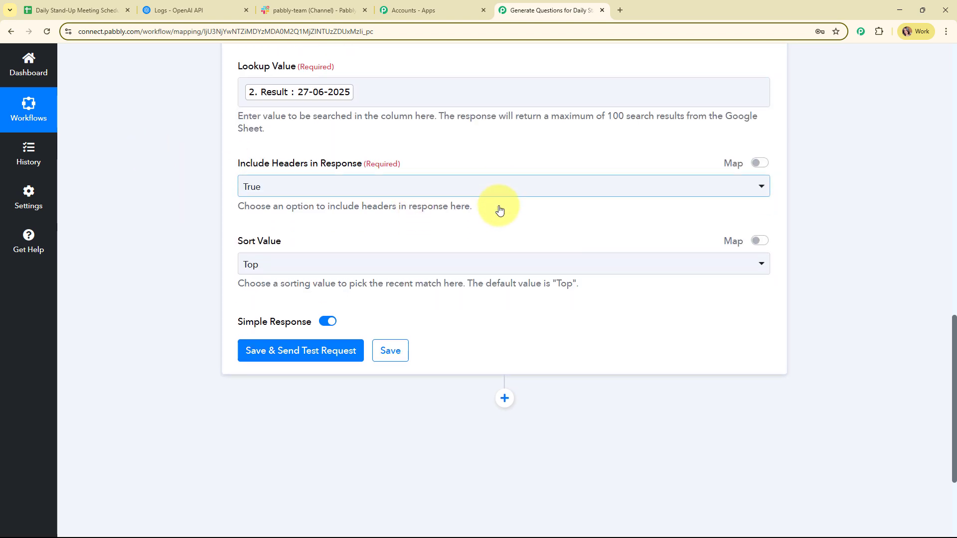
{"action": "left_click", "coordinate": [355, 159]}
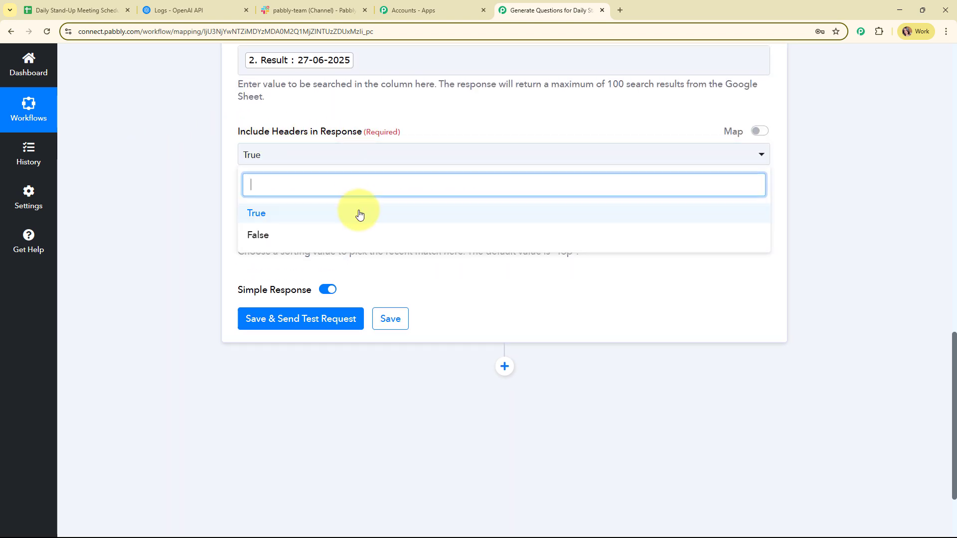
{"action": "left_click", "coordinate": [357, 214]}
{"action": "left_click", "coordinate": [358, 238]}
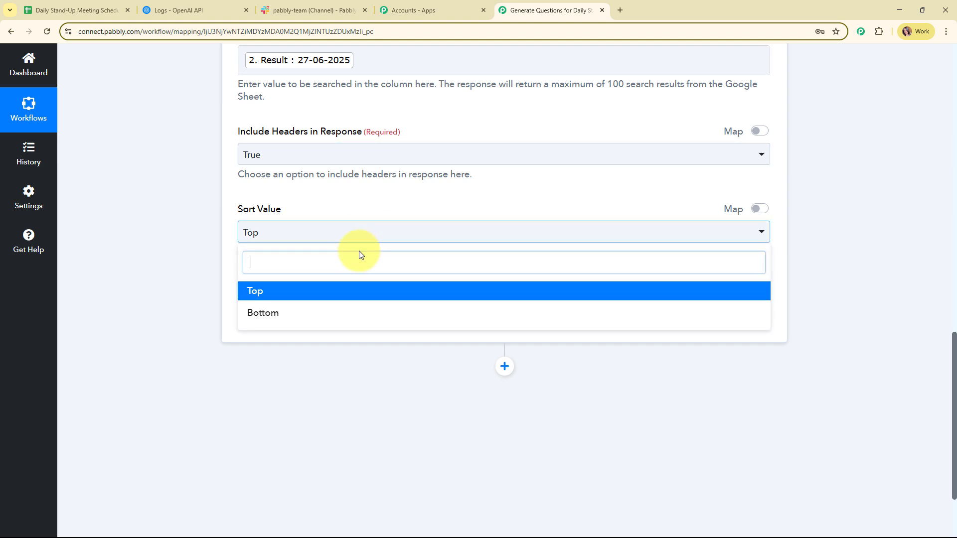
{"action": "left_click", "coordinate": [366, 290]}
{"action": "scroll", "coordinate": [461, 223], "scroll_direction": "up", "scroll_amount": 1}
{"action": "scroll", "coordinate": [462, 222], "scroll_direction": "down", "scroll_amount": 3}
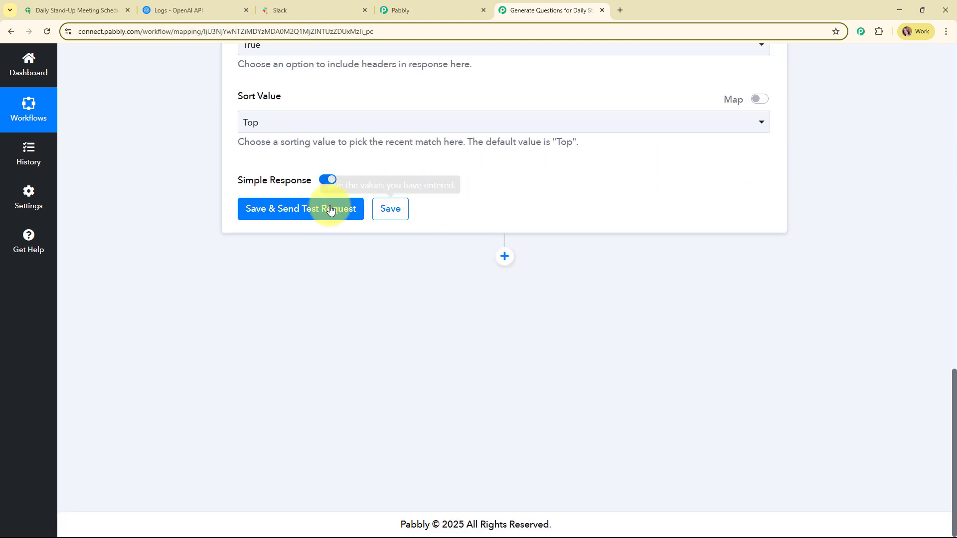
{"action": "left_click", "coordinate": [319, 209]}
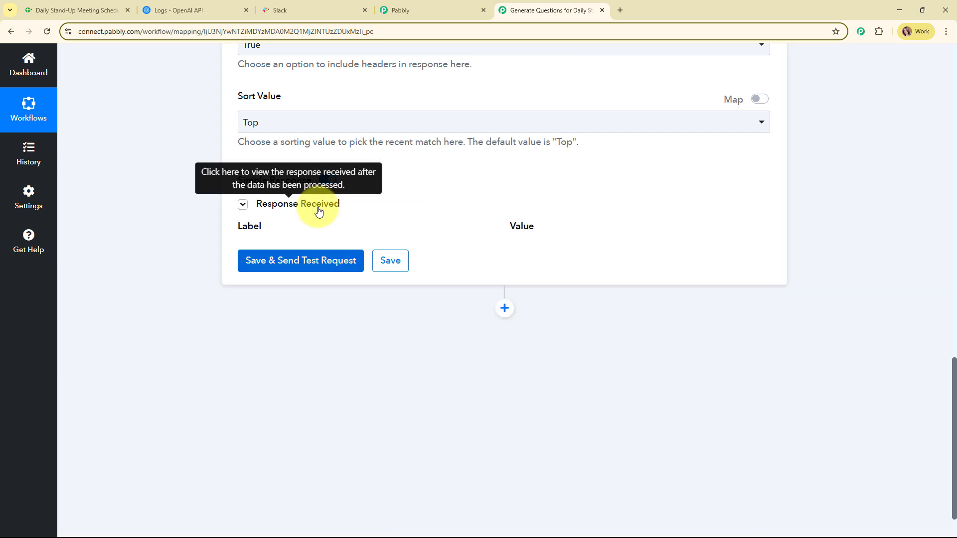
Examine the lookup response's row index, date, team focus and purpose of stand-up values.
{"action": "scroll", "coordinate": [825, 222], "scroll_direction": "down", "scroll_amount": 2}
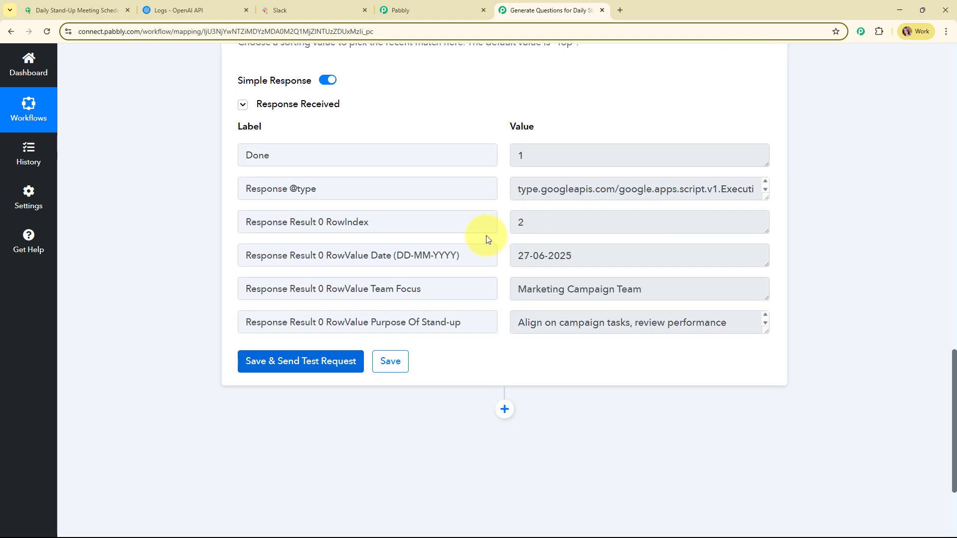
{"action": "left_click", "coordinate": [571, 226]}
{"action": "double_click", "coordinate": [523, 222]}
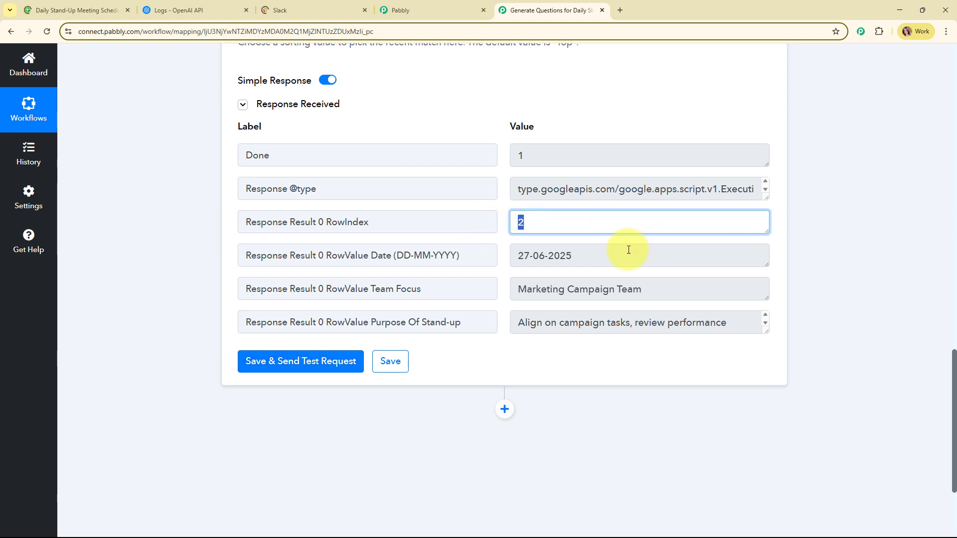
{"action": "triple_click", "coordinate": [648, 253]}
{"action": "left_click_drag", "start_coordinate": [695, 288], "coordinate": [517, 291]}
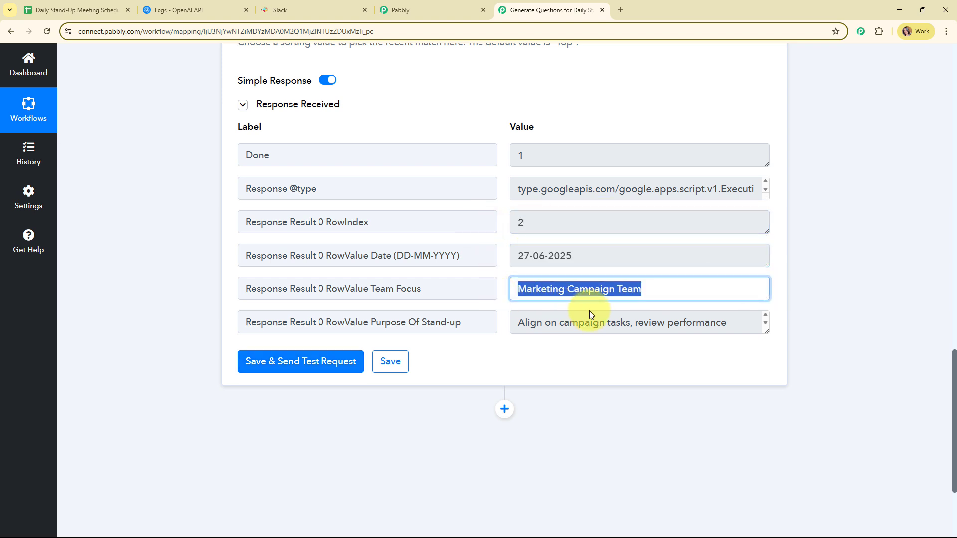
{"action": "left_click_drag", "start_coordinate": [528, 323], "coordinate": [747, 323]}
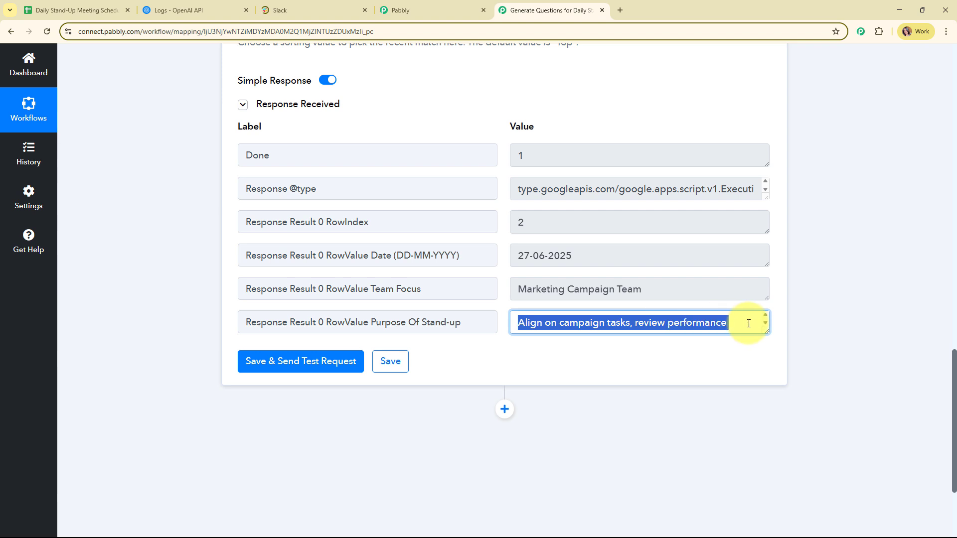
{"action": "left_click", "coordinate": [720, 364]}
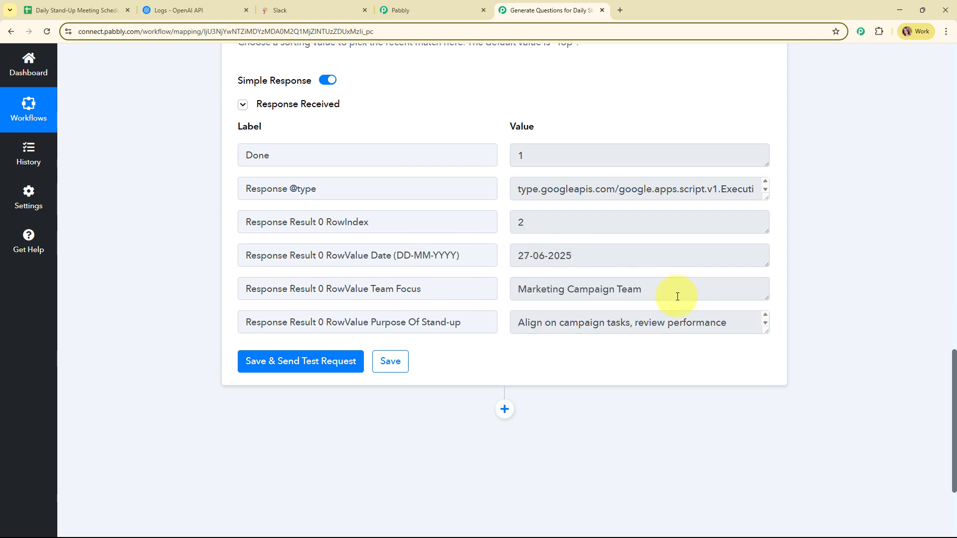
Compare the returned team focus and stand-up purpose with the matching date's row in the schedule sheet, and return to the workflow.
{"action": "left_click", "coordinate": [70, 9]}
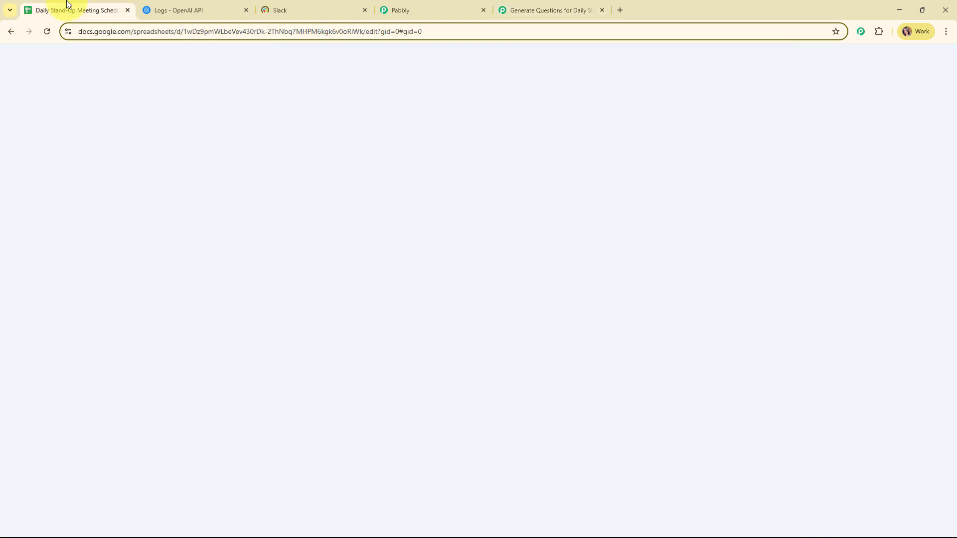
{"action": "left_click", "coordinate": [138, 199]}
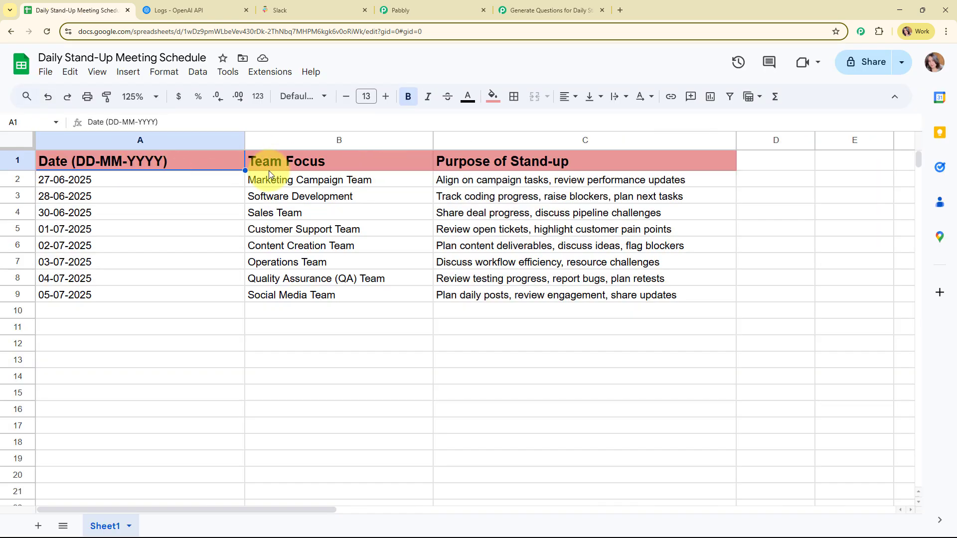
{"action": "left_click", "coordinate": [306, 180]}
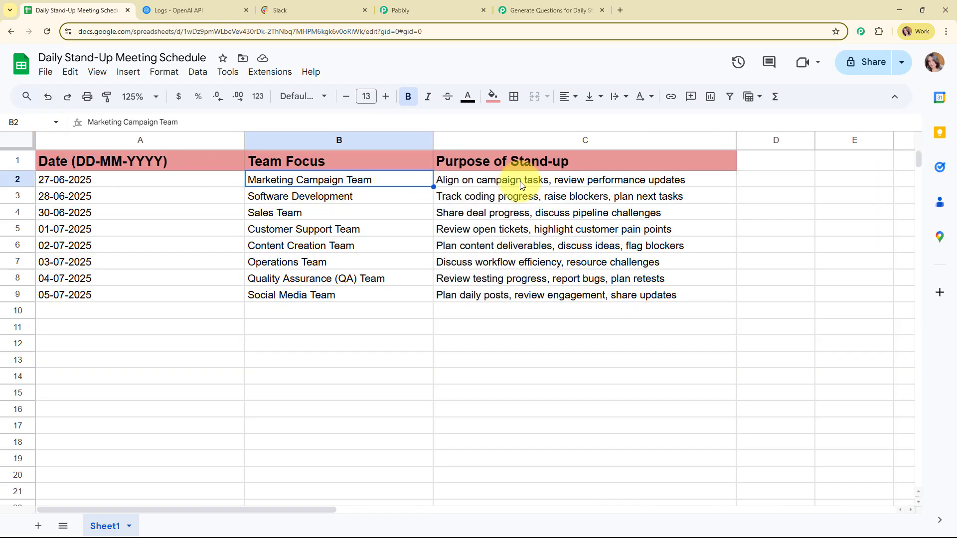
{"action": "left_click", "coordinate": [576, 184]}
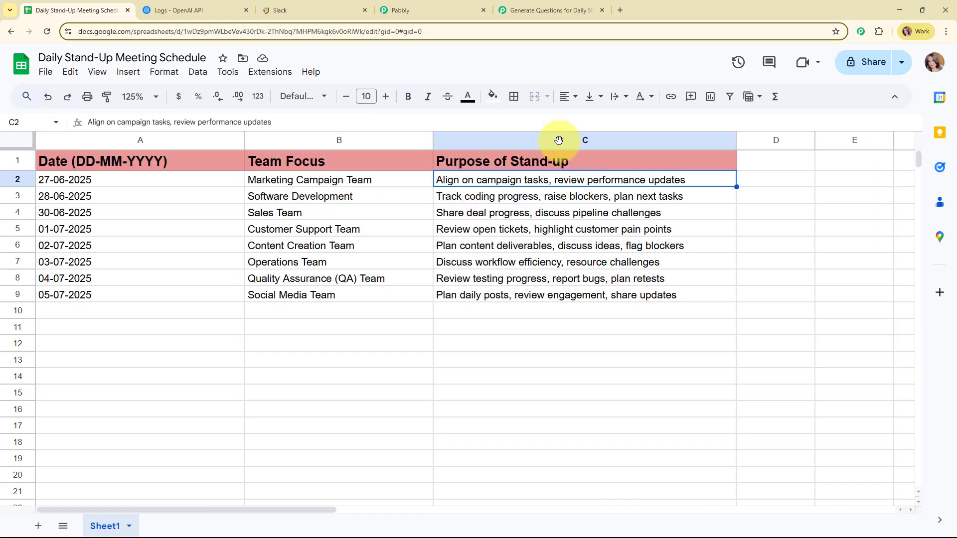
{"action": "left_click", "coordinate": [565, 4]}
Collapse the Google Sheets lookup step in the workflow.
{"action": "scroll", "coordinate": [889, 269], "scroll_direction": "up", "scroll_amount": 3}
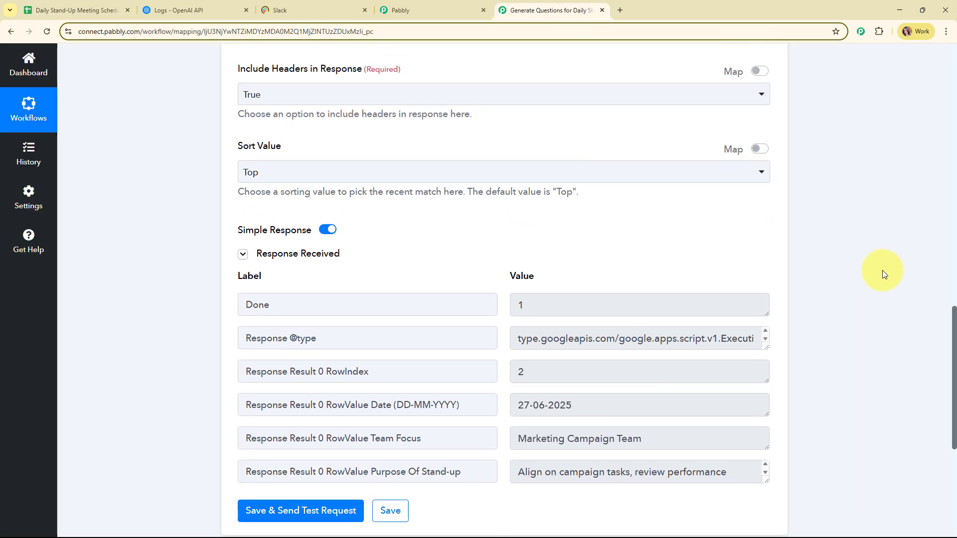
{"action": "scroll", "coordinate": [868, 270], "scroll_direction": "up", "scroll_amount": 15}
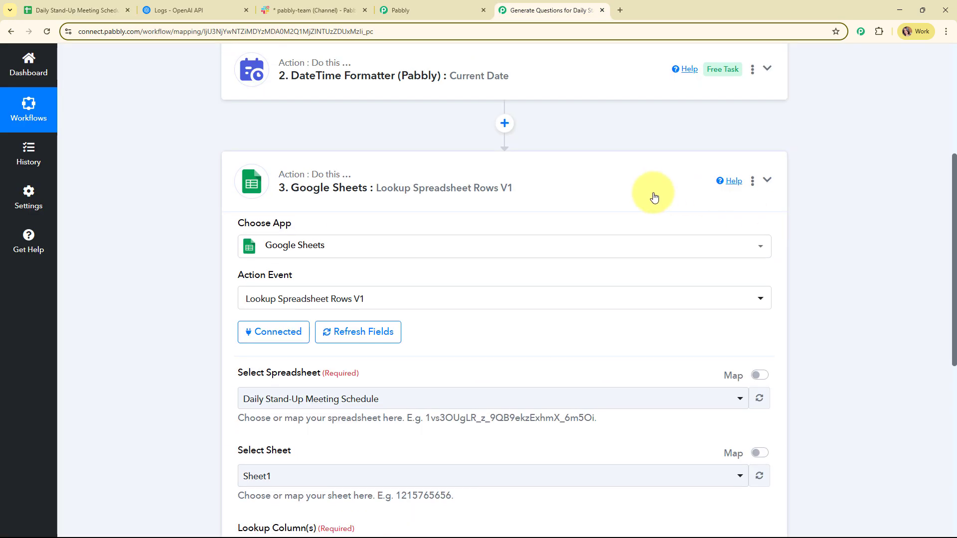
{"action": "left_click", "coordinate": [654, 197]}
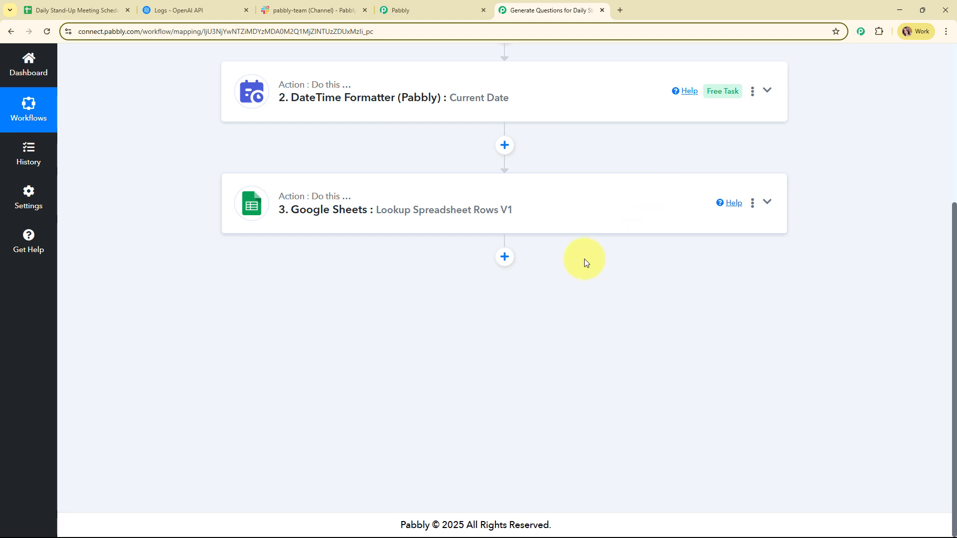
Add an OpenAI (ChatGPT, DALL-E, Whisper) action after the Google Sheets lookup, with ChatGPT as the action event.
{"action": "left_click", "coordinate": [505, 257]}
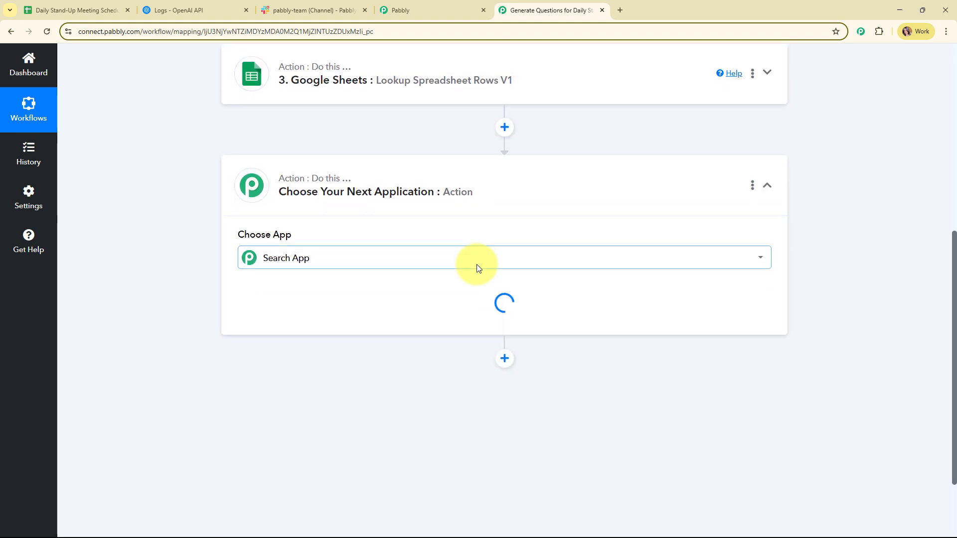
{"action": "type", "text": "ope"}
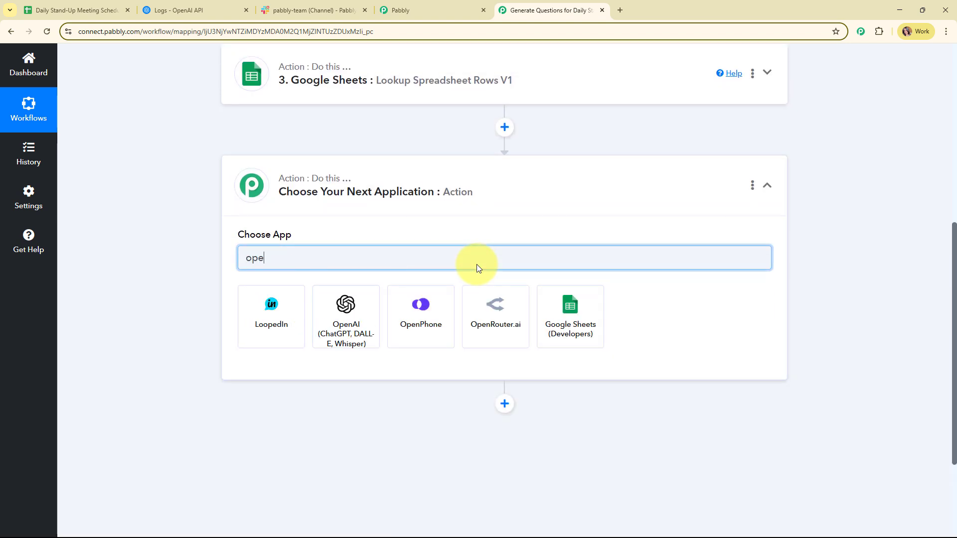
{"action": "left_click", "coordinate": [351, 325]}
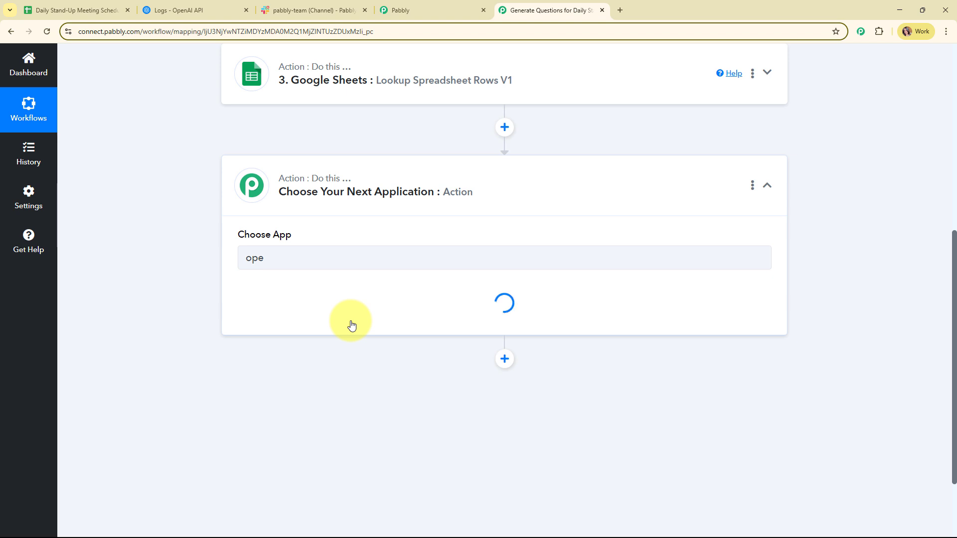
{"action": "left_click", "coordinate": [306, 308]}
{"action": "left_click", "coordinate": [307, 143]}
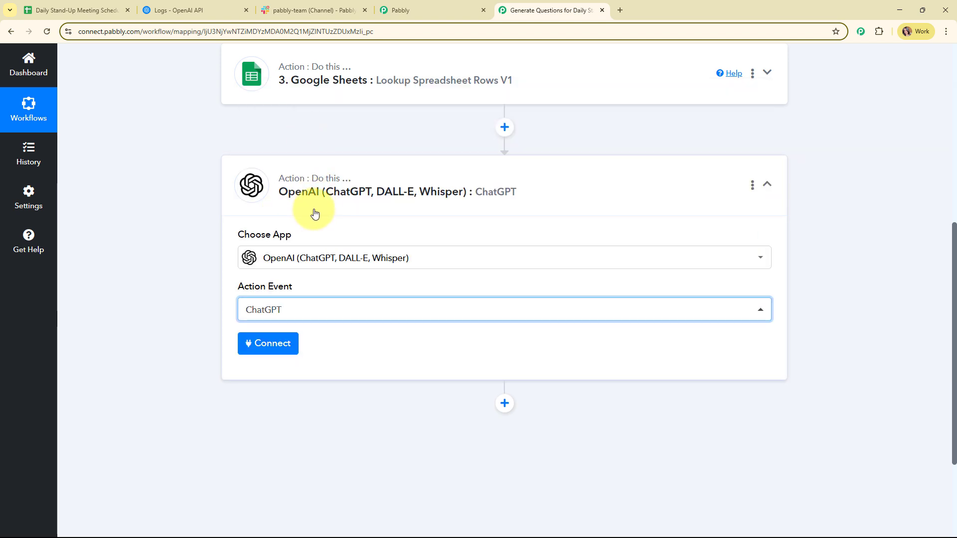
Start connecting the OpenAI account with a new connection and check the instructions for obtaining the token.
{"action": "left_click", "coordinate": [280, 344]}
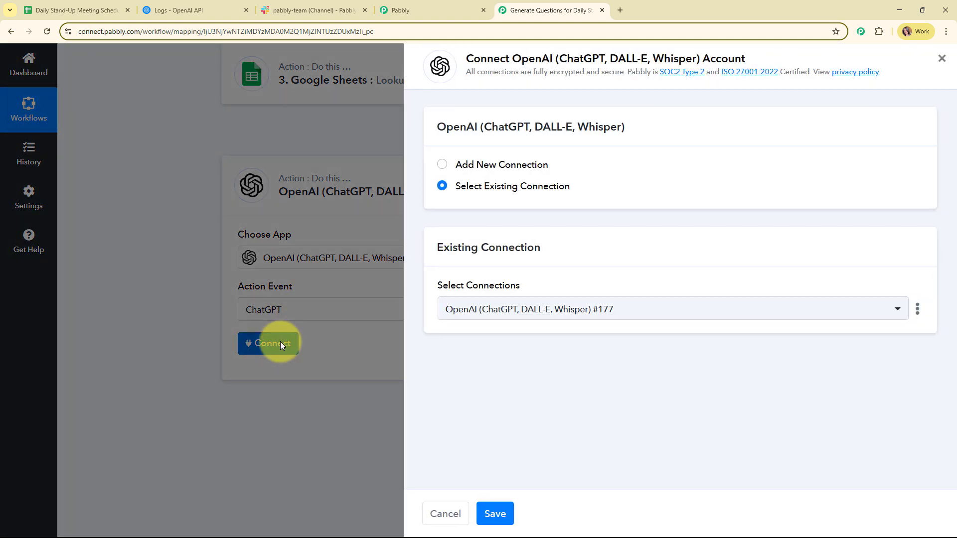
{"action": "left_click", "coordinate": [440, 165]}
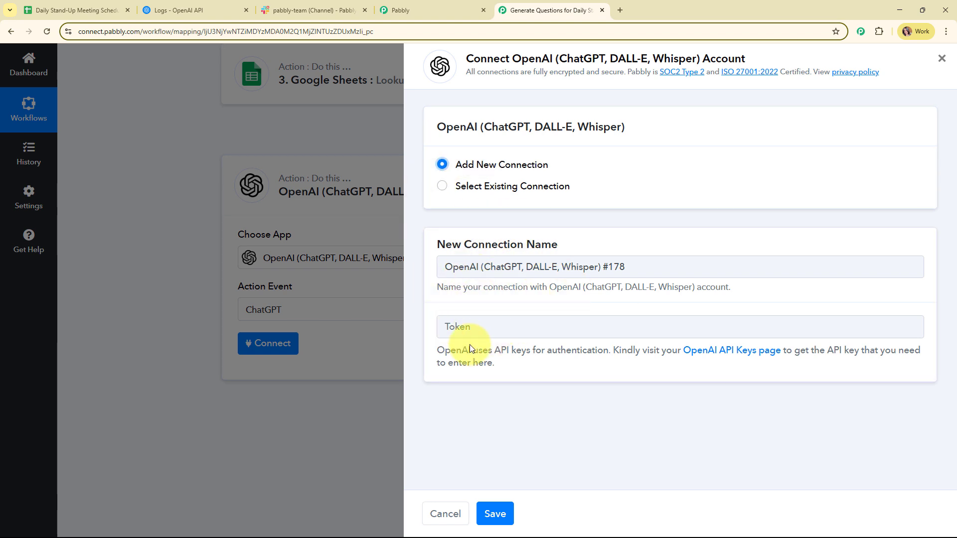
{"action": "left_click_drag", "start_coordinate": [434, 349], "coordinate": [559, 369]}
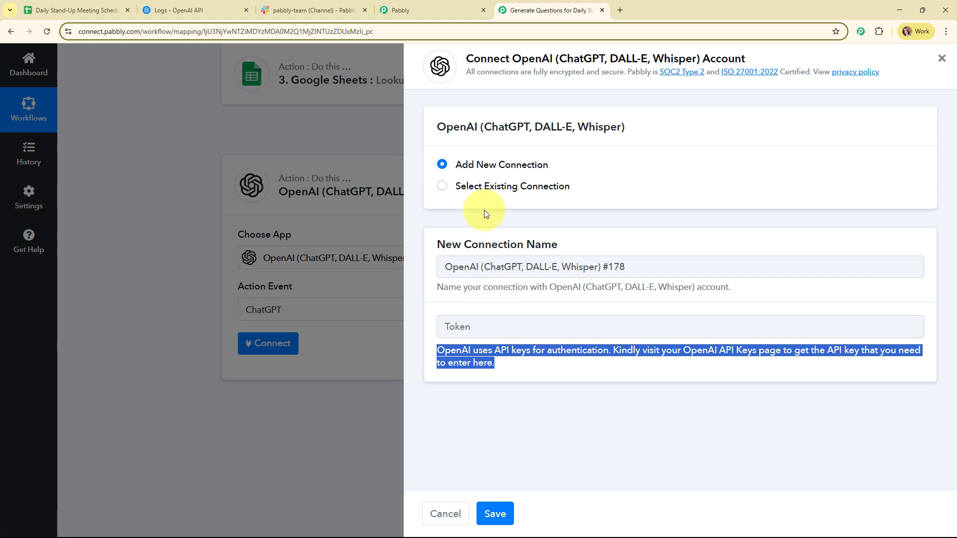
Switch to the OpenAI Platform and create a secret API key named Meeting Questions in the Default project.
{"action": "left_click", "coordinate": [195, 7]}
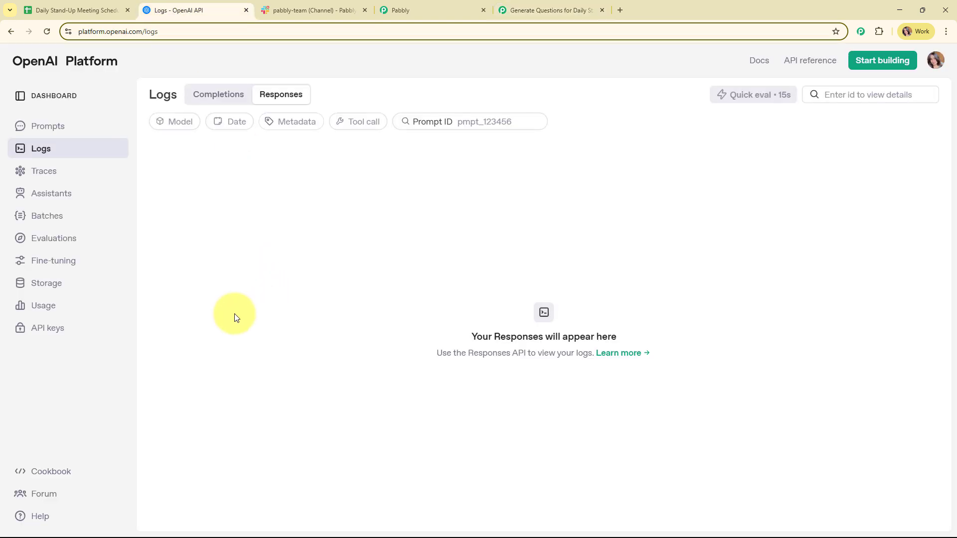
{"action": "left_click", "coordinate": [27, 329]}
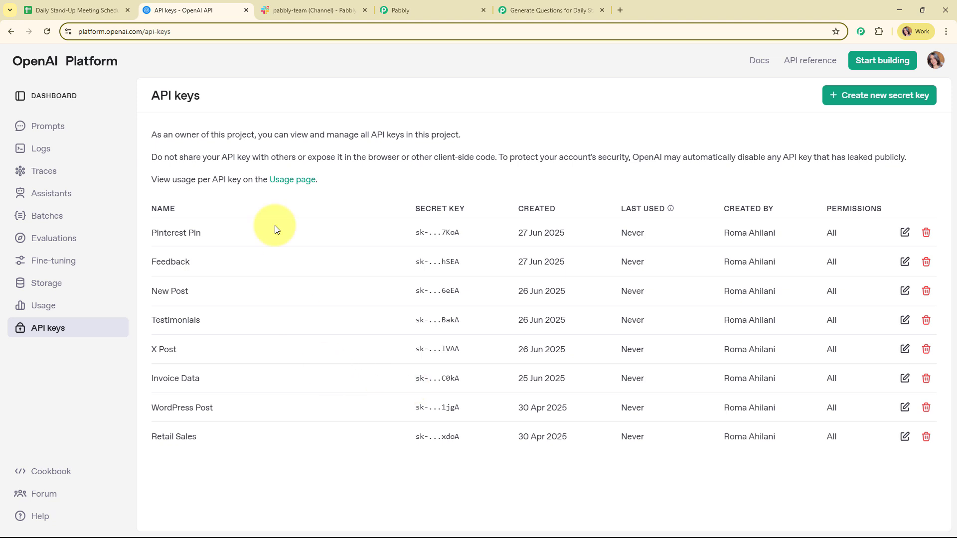
{"action": "left_click", "coordinate": [887, 97]}
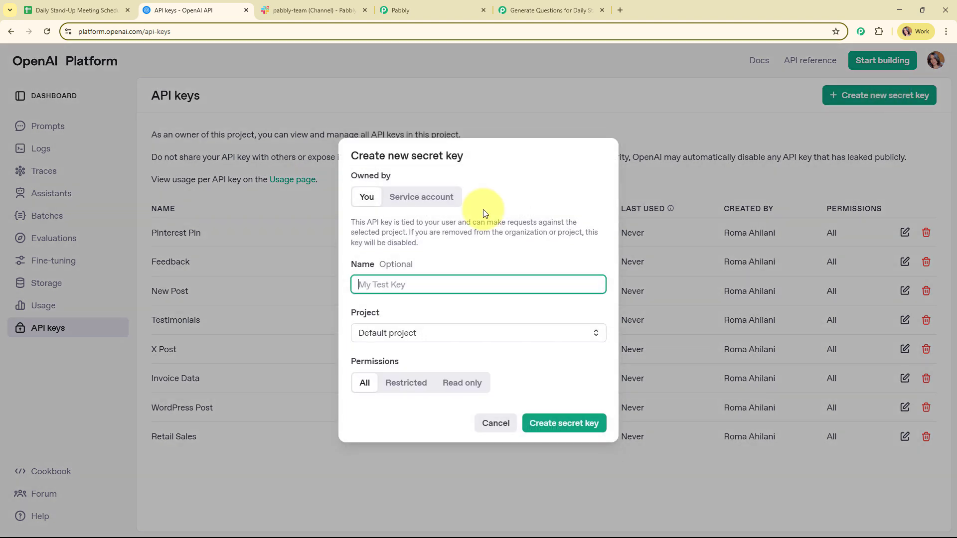
{"action": "type", "text": "Meeting Questions"}
{"action": "left_click", "coordinate": [466, 332]}
{"action": "left_click", "coordinate": [455, 359]}
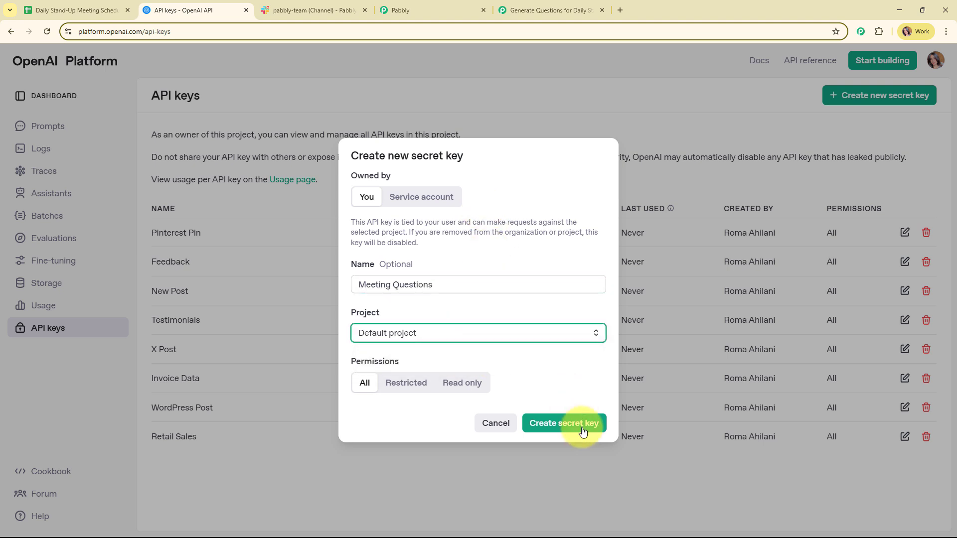
{"action": "left_click", "coordinate": [571, 423]}
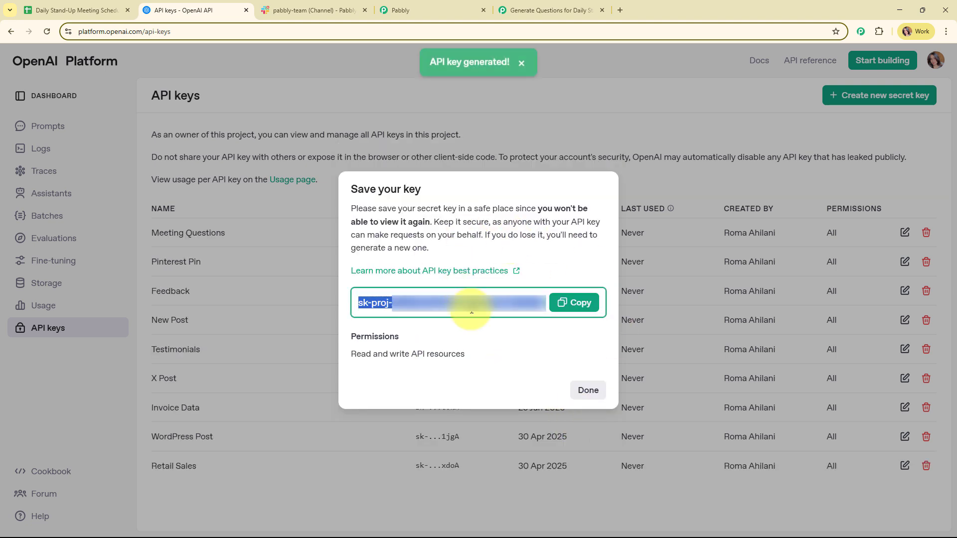
Copy the new secret key, paste it as the token of the workflow's new OpenAI connection, and save the connection.
{"action": "left_click", "coordinate": [574, 303]}
{"action": "left_click", "coordinate": [588, 391]}
{"action": "left_click", "coordinate": [551, 5]}
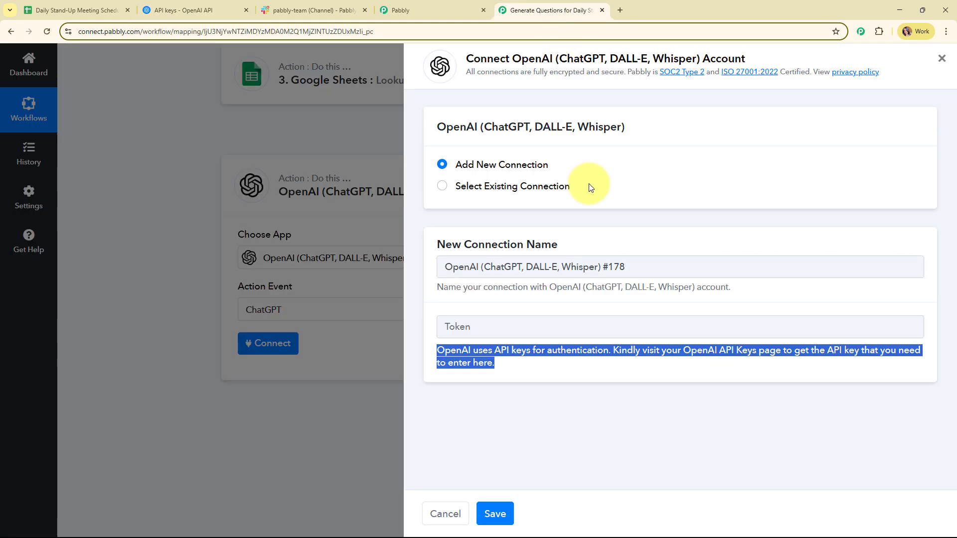
{"action": "right_click", "coordinate": [495, 324]}
{"action": "left_click", "coordinate": [552, 213]}
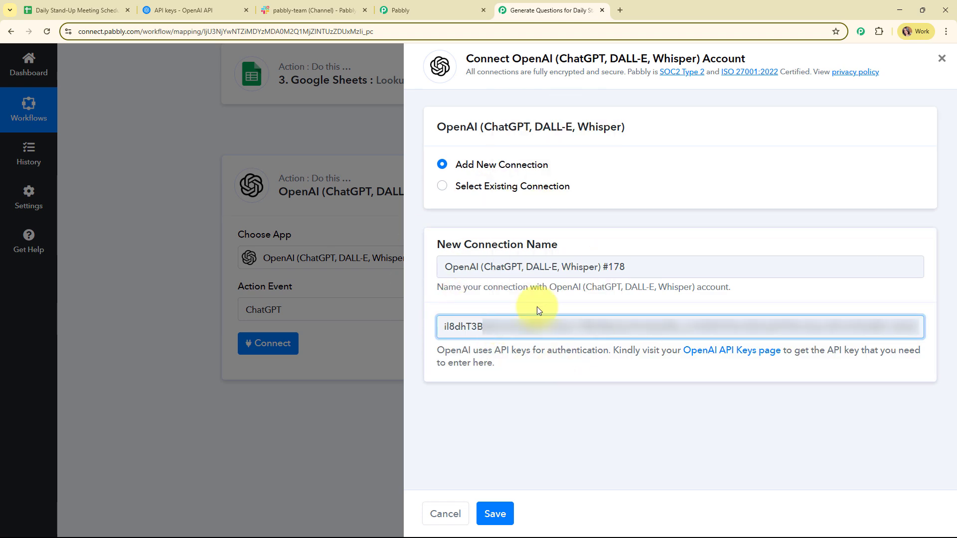
{"action": "left_click", "coordinate": [499, 513]}
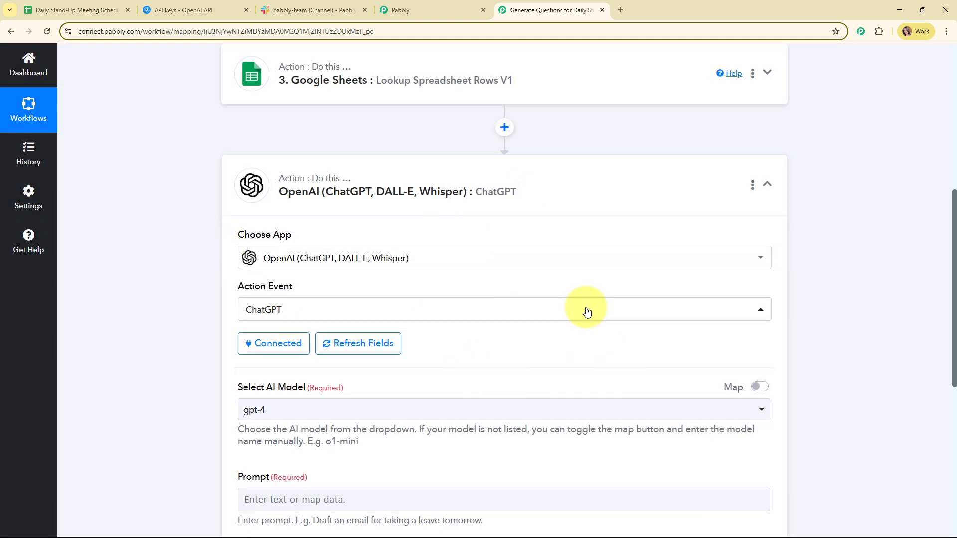
Set the AI model of the ChatGPT action to gpt-4o-mini.
{"action": "scroll", "coordinate": [669, 271], "scroll_direction": "down", "scroll_amount": 5}
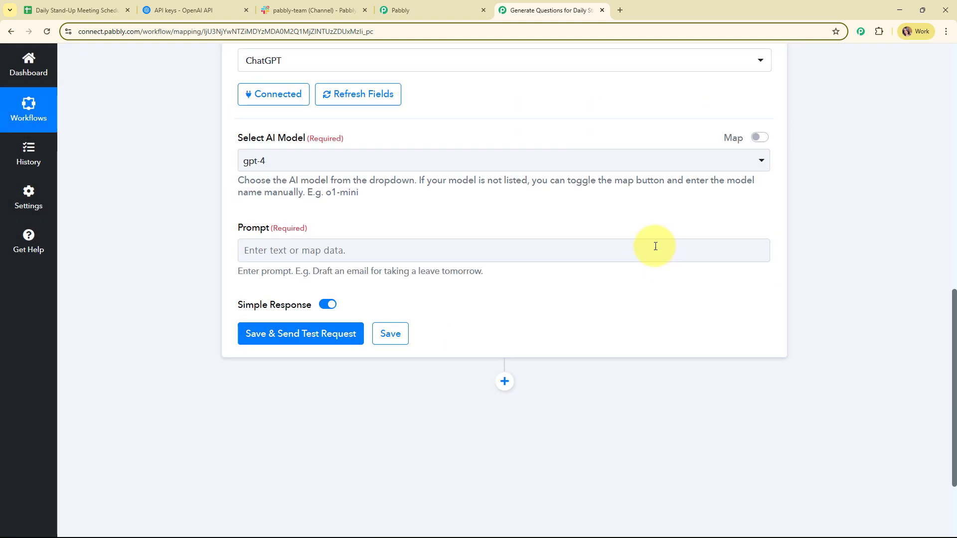
{"action": "left_click_drag", "start_coordinate": [235, 135], "coordinate": [349, 139]}
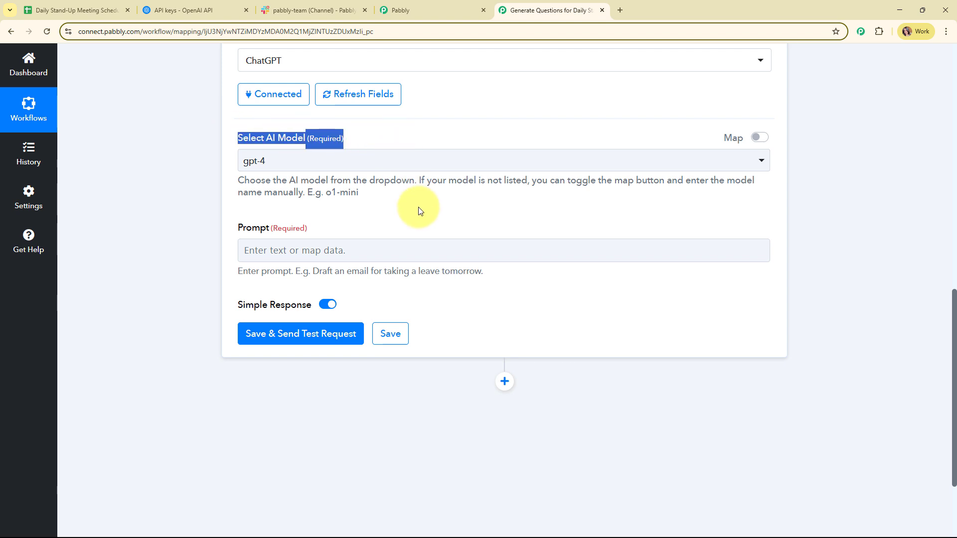
{"action": "left_click", "coordinate": [418, 207]}
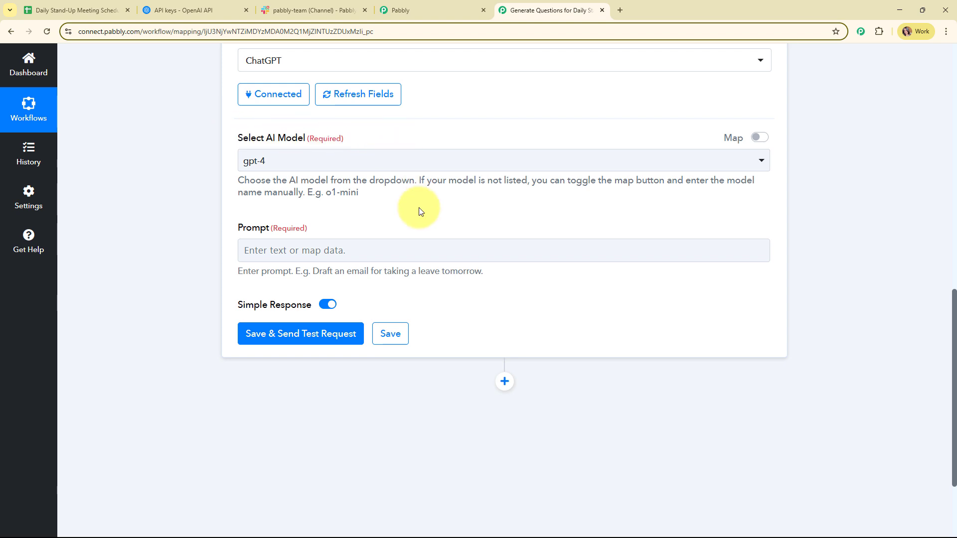
{"action": "left_click", "coordinate": [430, 165]}
{"action": "scroll", "coordinate": [463, 284], "scroll_direction": "down", "scroll_amount": 3}
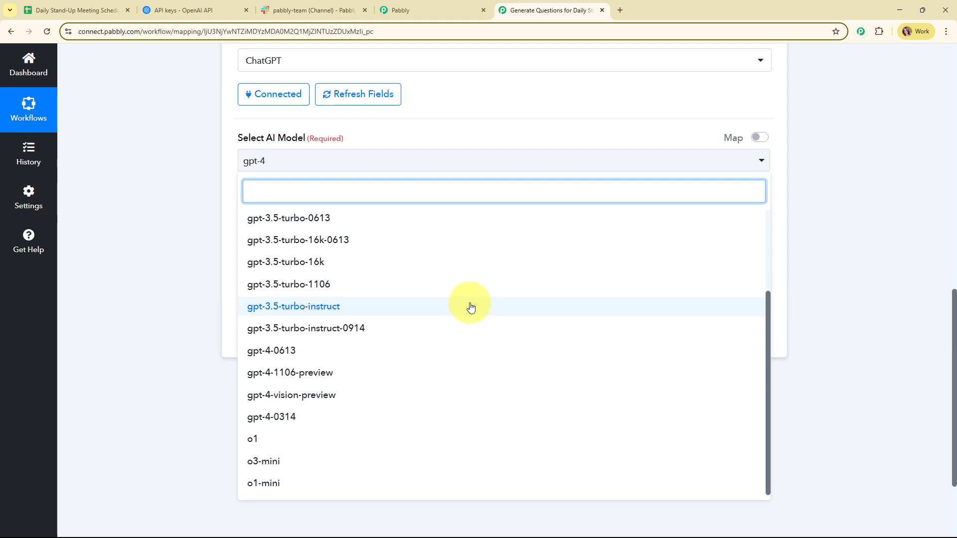
{"action": "scroll", "coordinate": [465, 298], "scroll_direction": "up", "scroll_amount": 3}
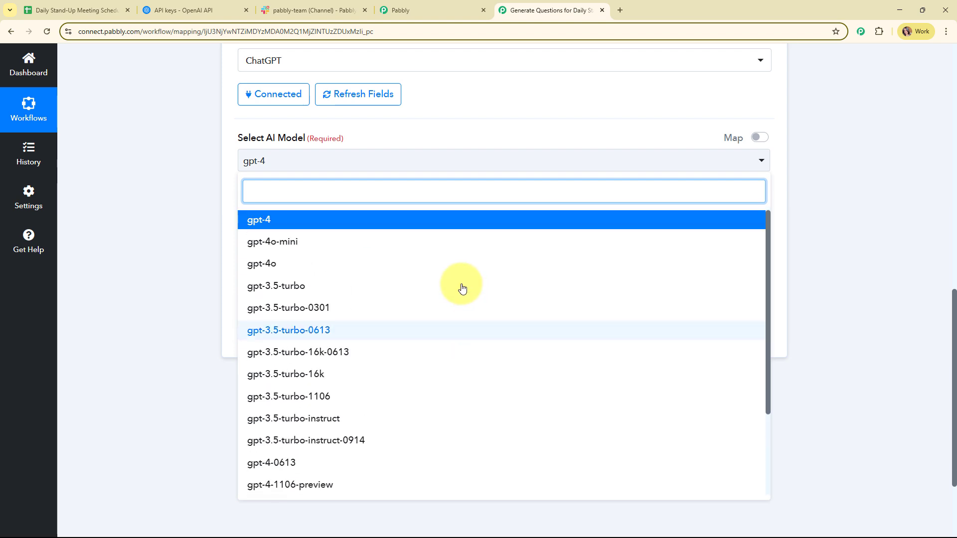
{"action": "left_click", "coordinate": [283, 243]}
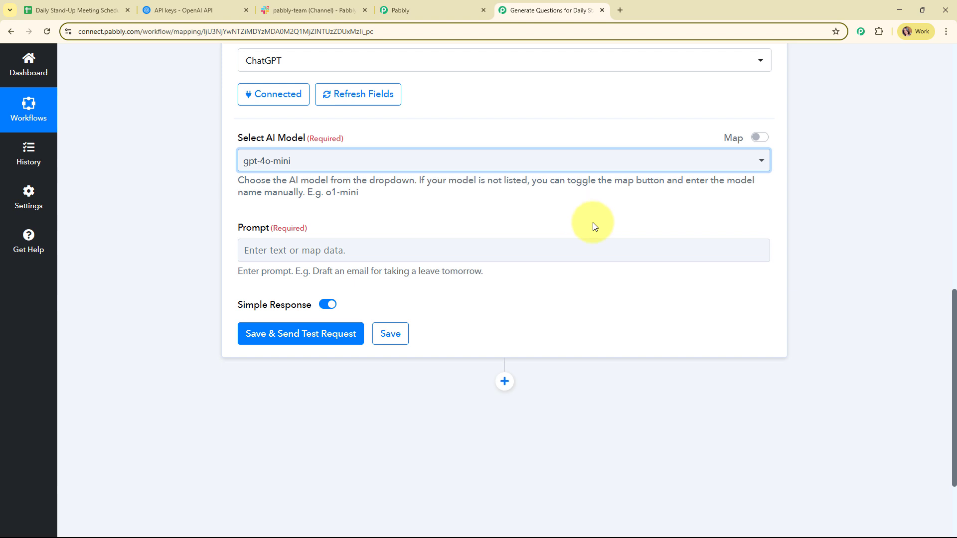
Paste the Team Meeting Assistant prompt requesting 3 to 5 short daily stand-up questions, with guidelines, Team Focus and Purpose lines, and output instructions.
{"action": "left_click", "coordinate": [270, 252]}
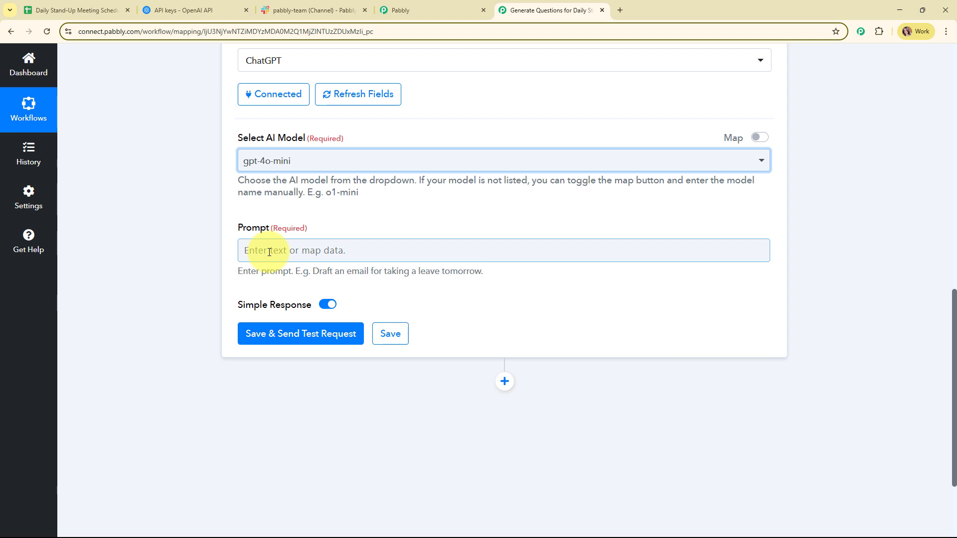
{"action": "key", "text": "ctrl+v"}
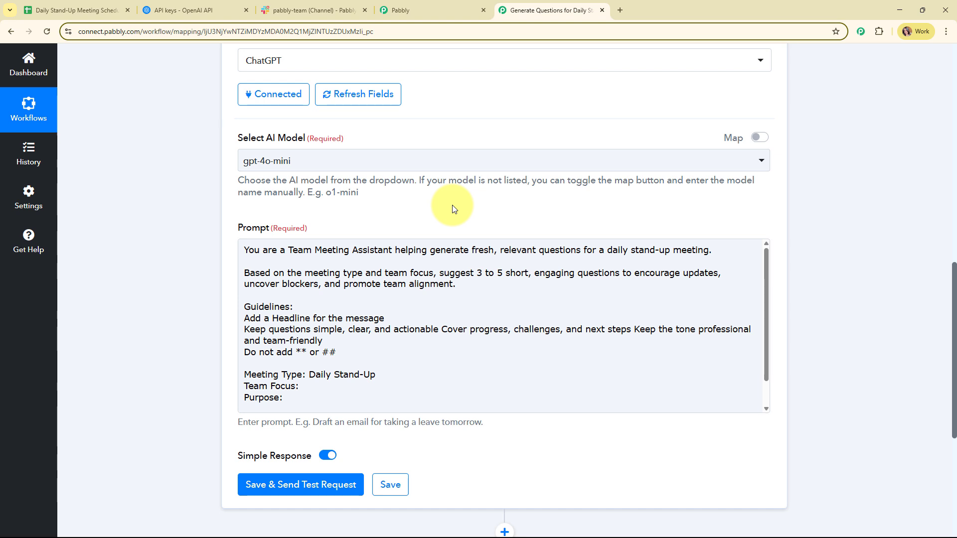
{"action": "scroll", "coordinate": [617, 210], "scroll_direction": "down", "scroll_amount": 2}
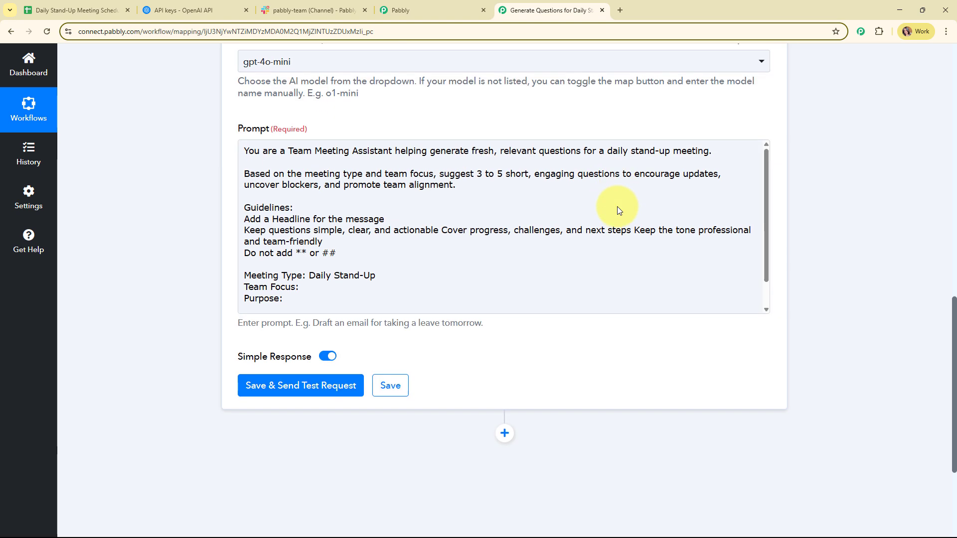
{"action": "scroll", "coordinate": [353, 226], "scroll_direction": "down", "scroll_amount": 1}
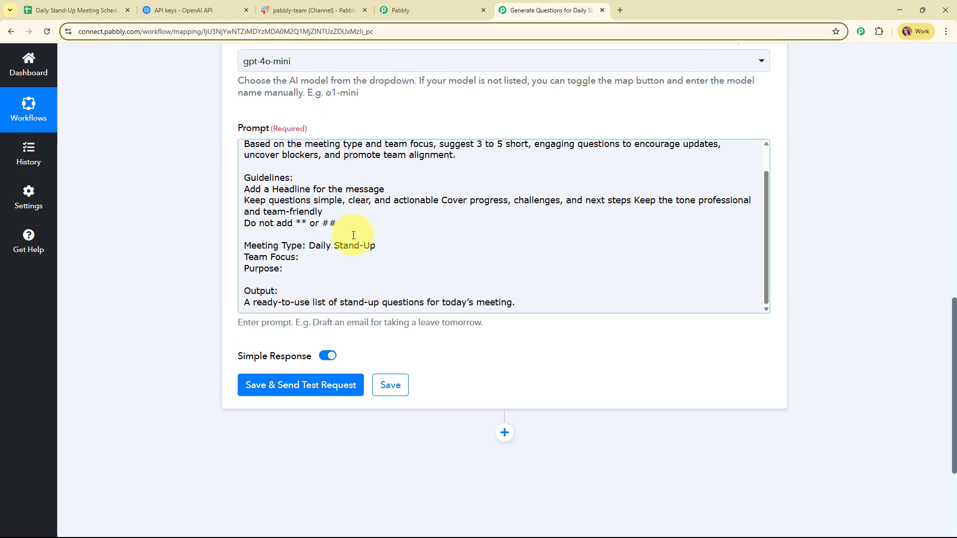
Map the Team Focus value from the Google Sheets lookup response after "Team Focus:" in the prompt.
{"action": "left_click", "coordinate": [324, 258]}
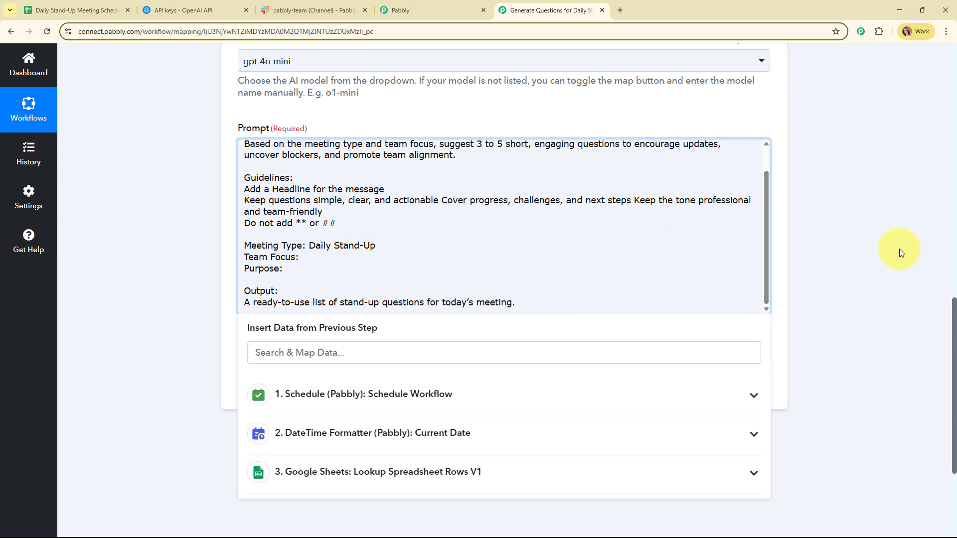
{"action": "scroll", "coordinate": [894, 250], "scroll_direction": "down", "scroll_amount": 4}
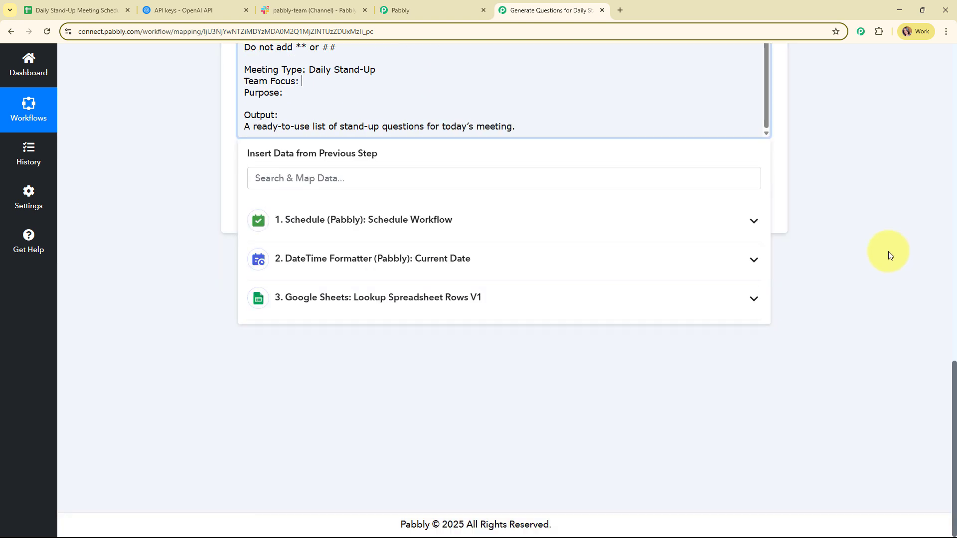
{"action": "left_click", "coordinate": [370, 310]}
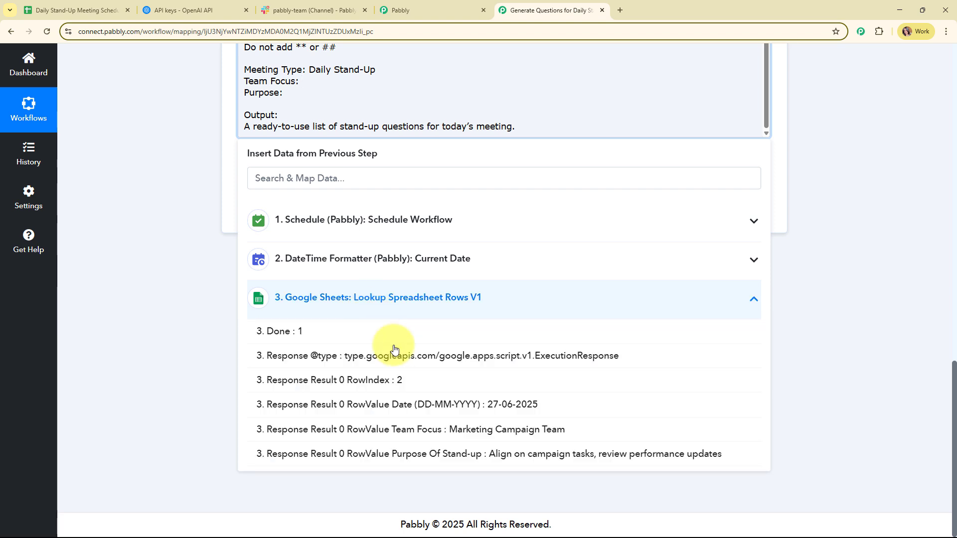
{"action": "left_click", "coordinate": [528, 430]}
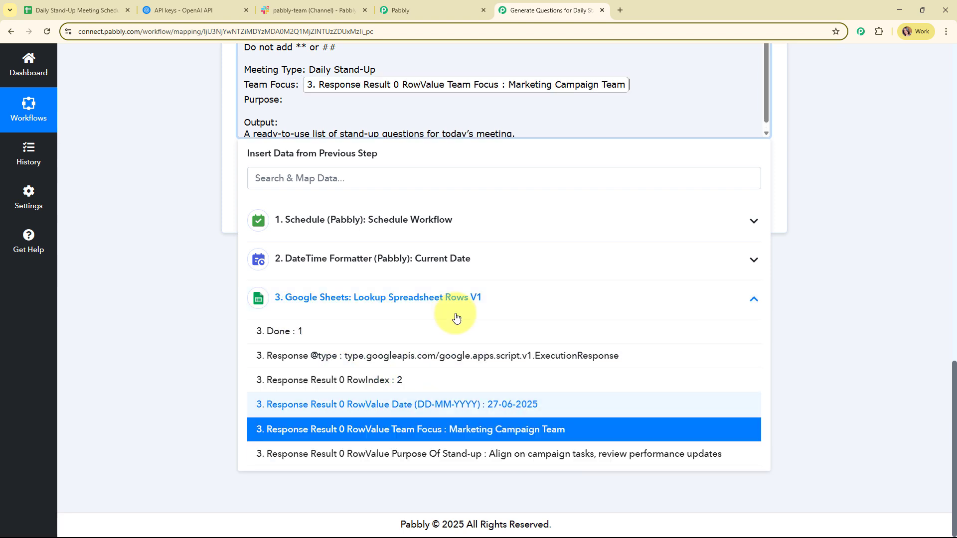
Map the Purpose Of Stand-up value from the Google Sheets lookup response after "Purpose:" in the prompt.
{"action": "left_click", "coordinate": [287, 99]}
{"action": "left_click", "coordinate": [349, 298]}
{"action": "left_click", "coordinate": [349, 298]}
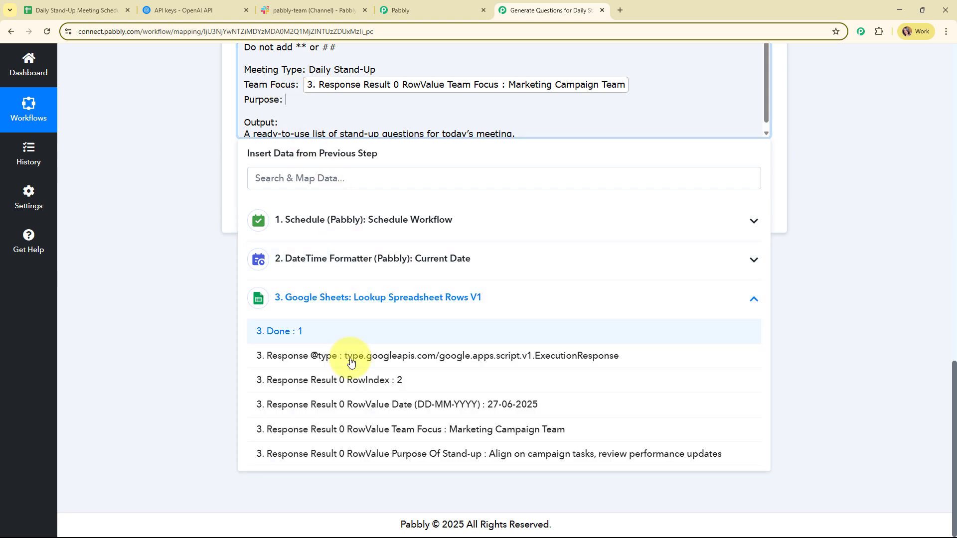
{"action": "left_click", "coordinate": [353, 456]}
{"action": "left_click", "coordinate": [187, 127]}
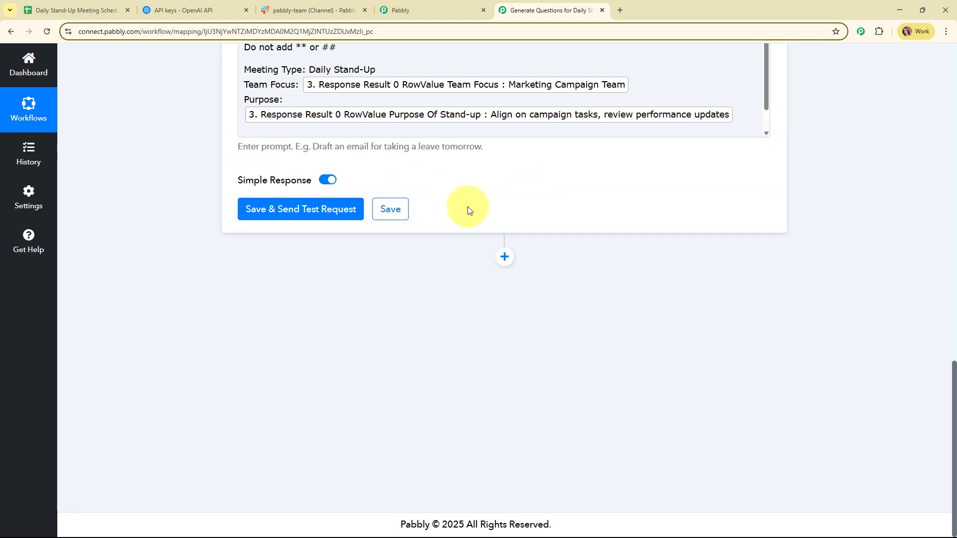
Save and send a test request for the ChatGPT action, and read the stand-up questions in the response's message content.
{"action": "left_click", "coordinate": [281, 210]}
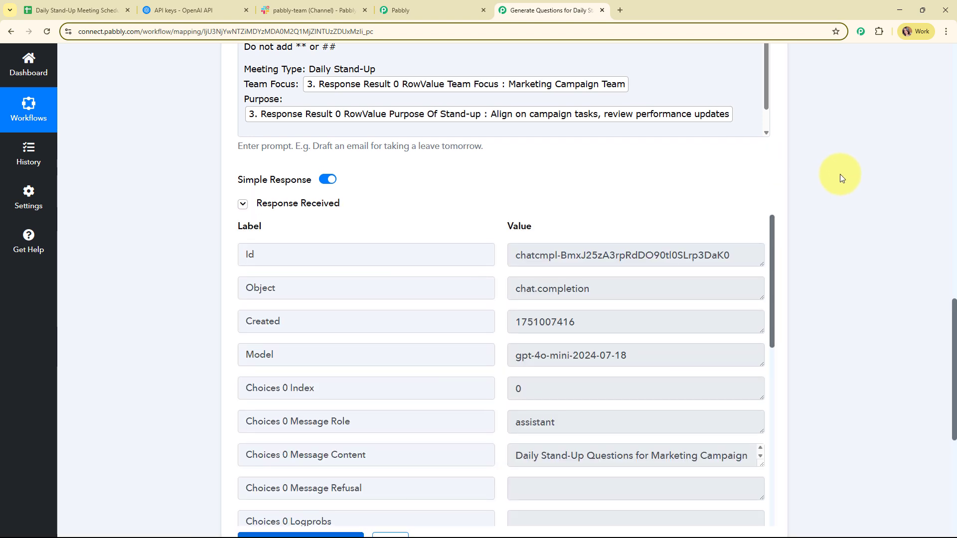
{"action": "scroll", "coordinate": [839, 174], "scroll_direction": "down", "scroll_amount": 3}
{"action": "scroll", "coordinate": [839, 175], "scroll_direction": "up", "scroll_amount": 1}
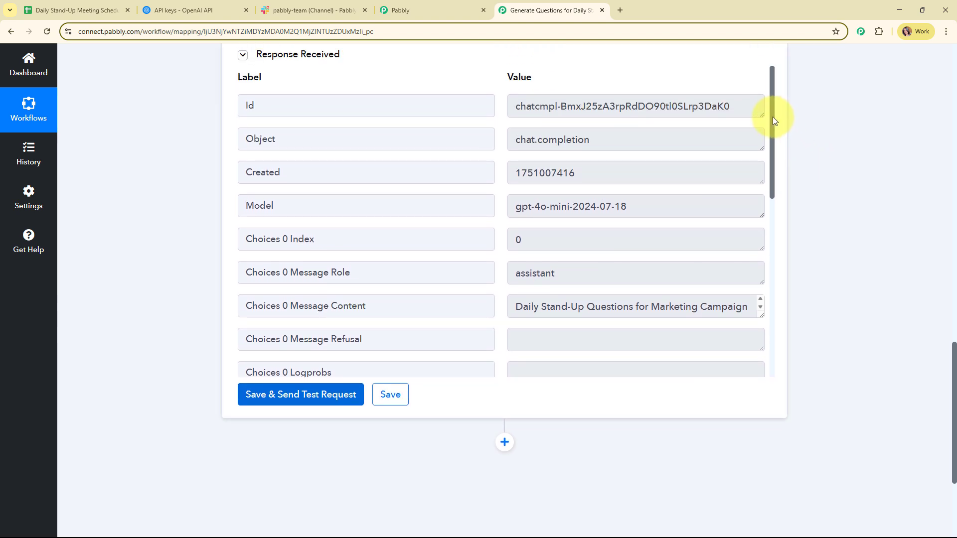
{"action": "left_click_drag", "start_coordinate": [772, 118], "coordinate": [763, 347]}
{"action": "scroll", "coordinate": [654, 226], "scroll_direction": "down", "scroll_amount": 2}
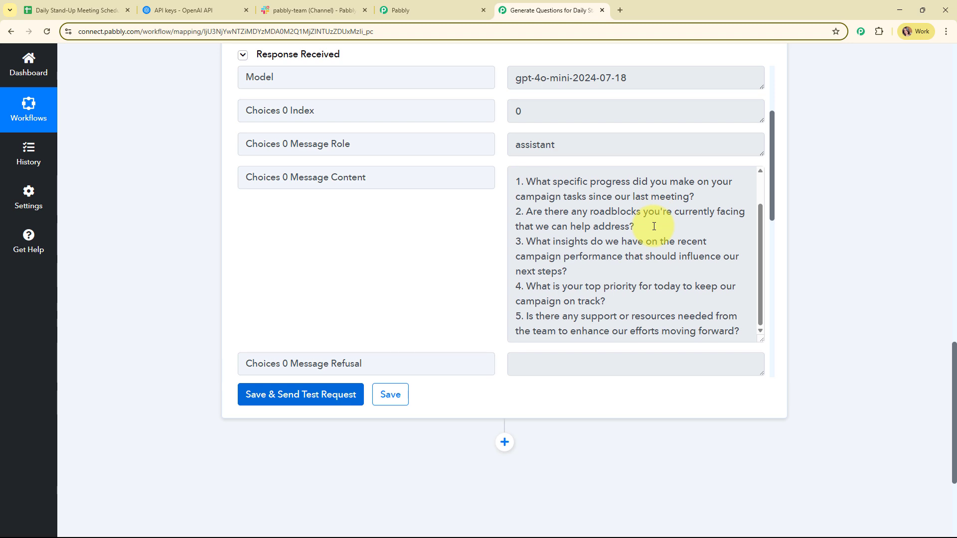
{"action": "scroll", "coordinate": [855, 231], "scroll_direction": "up", "scroll_amount": 10}
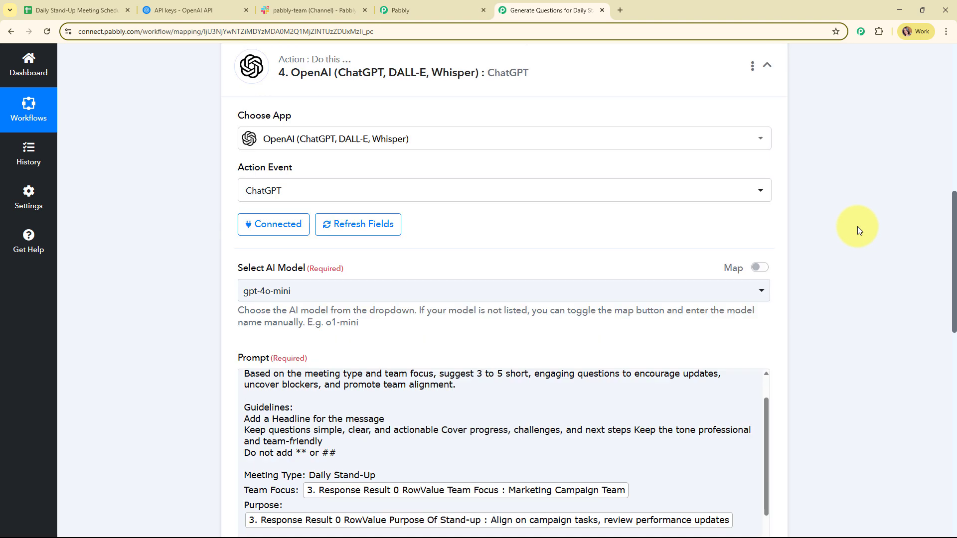
Add a Slack action after the ChatGPT step with the Send Channel Message event.
{"action": "scroll", "coordinate": [857, 226], "scroll_direction": "up", "scroll_amount": 2}
{"action": "left_click", "coordinate": [667, 171]}
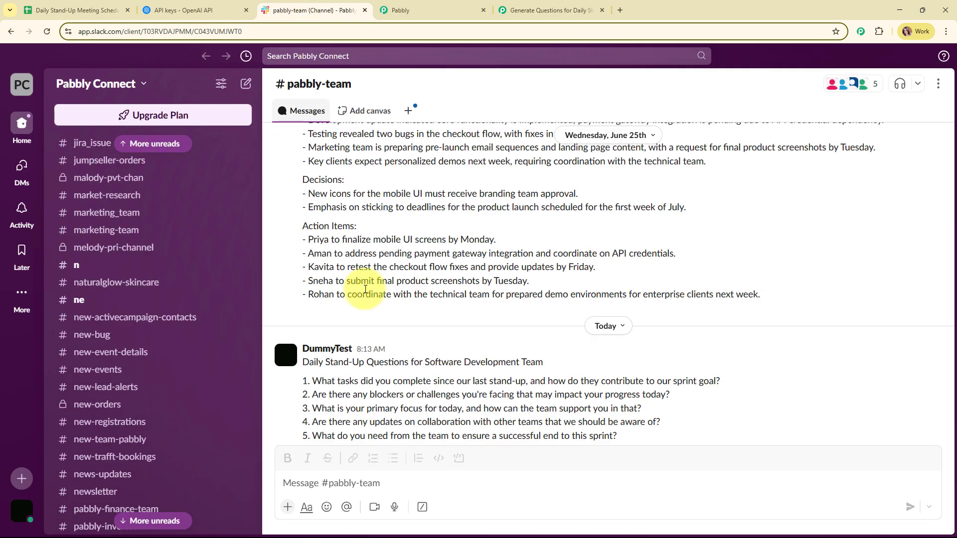
{"action": "left_click", "coordinate": [573, 4]}
{"action": "left_click", "coordinate": [504, 262]}
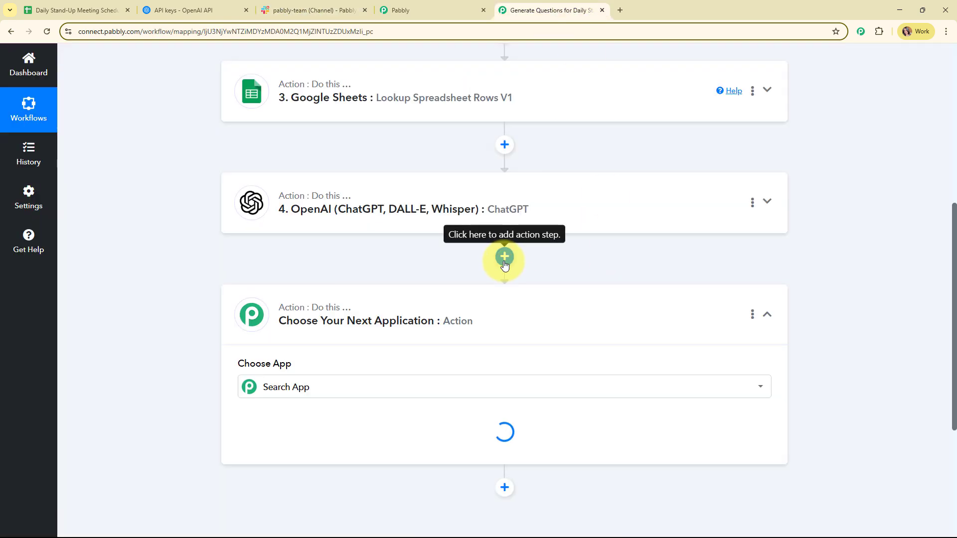
{"action": "type", "text": "Slack"}
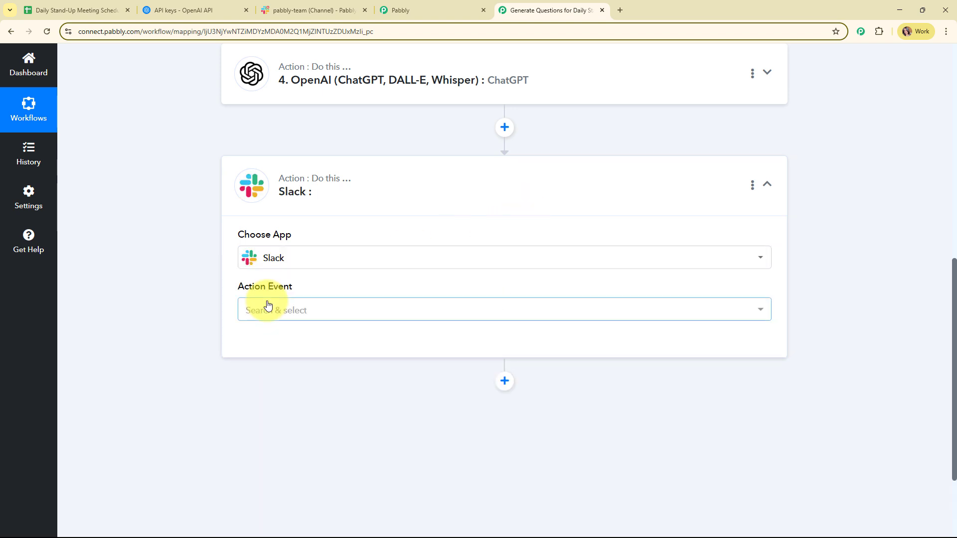
{"action": "left_click", "coordinate": [267, 307]}
{"action": "left_click", "coordinate": [323, 143]}
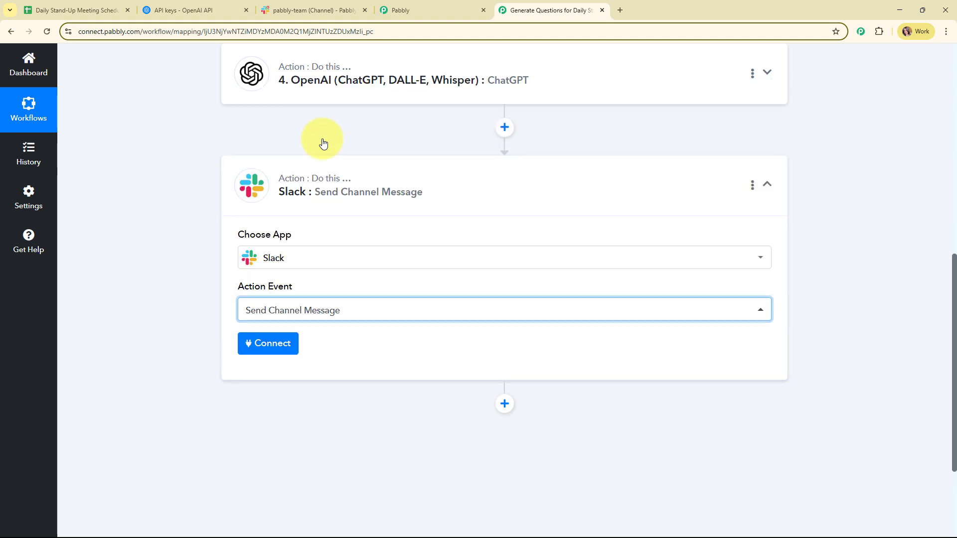
Create a new Slack connection with token type user and authorize Pabbly Connect's access to the Slack workspace.
{"action": "scroll", "coordinate": [337, 173], "scroll_direction": "down", "scroll_amount": 1}
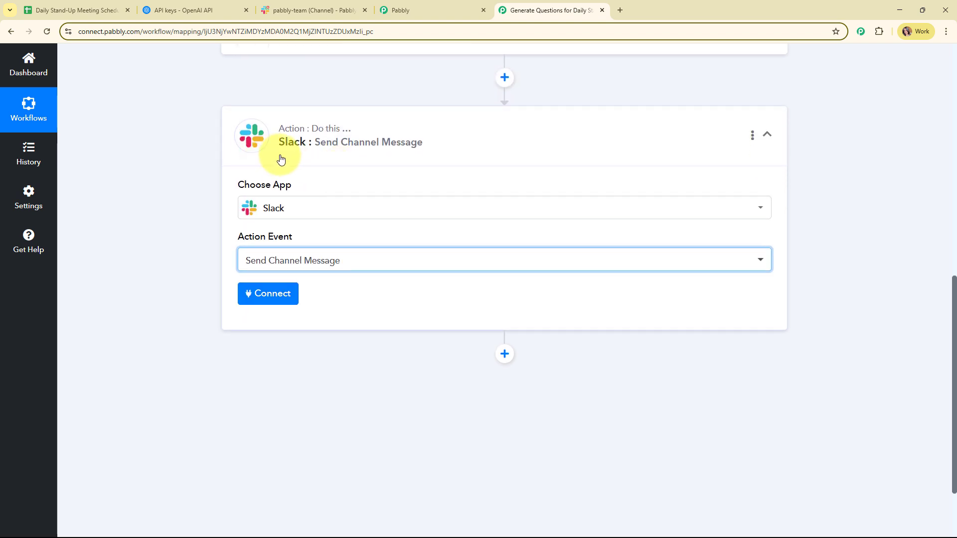
{"action": "left_click", "coordinate": [260, 301]}
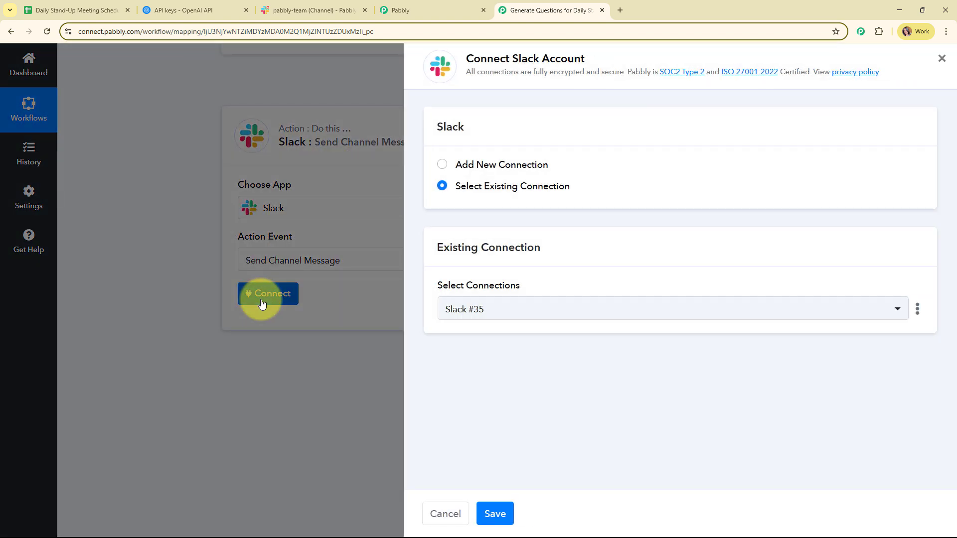
{"action": "left_click", "coordinate": [442, 168]}
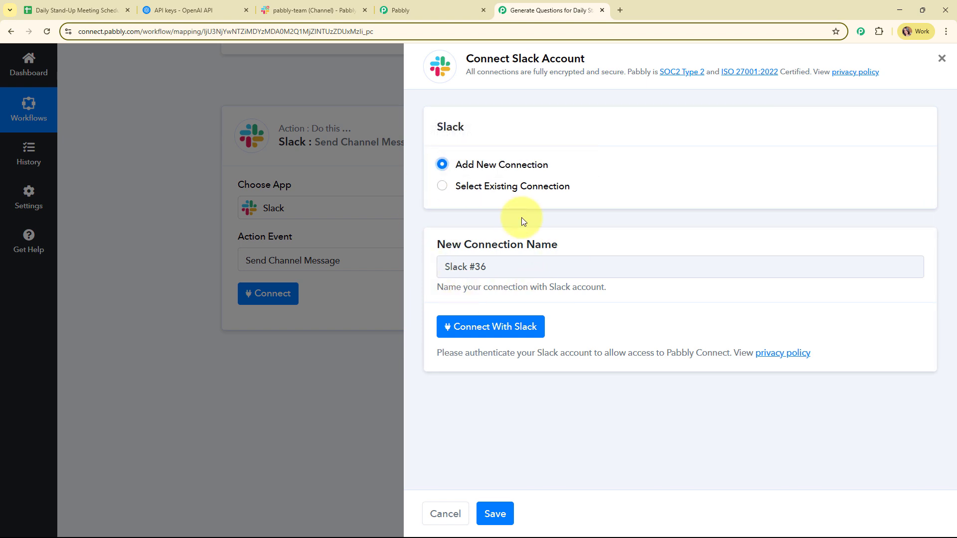
{"action": "left_click", "coordinate": [533, 326]}
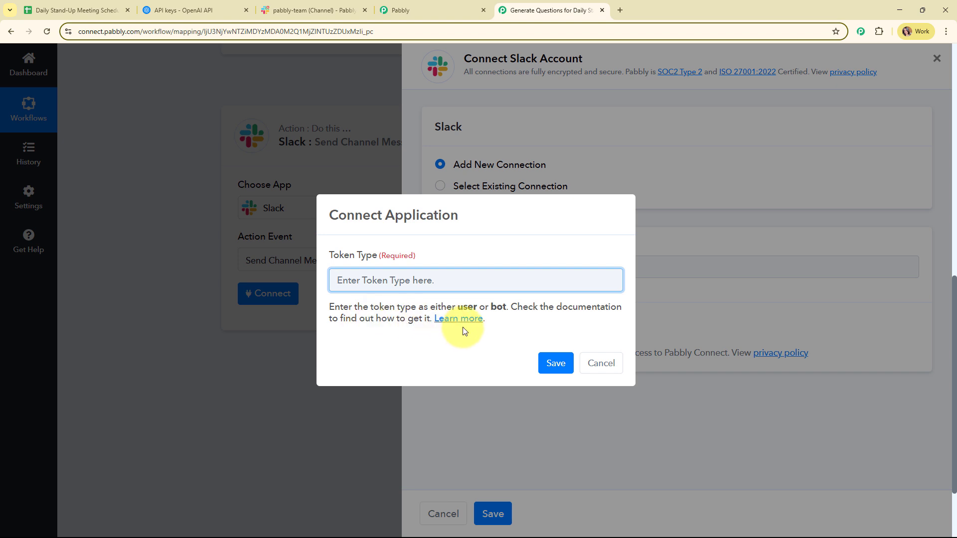
{"action": "left_click_drag", "start_coordinate": [459, 310], "coordinate": [470, 306]}
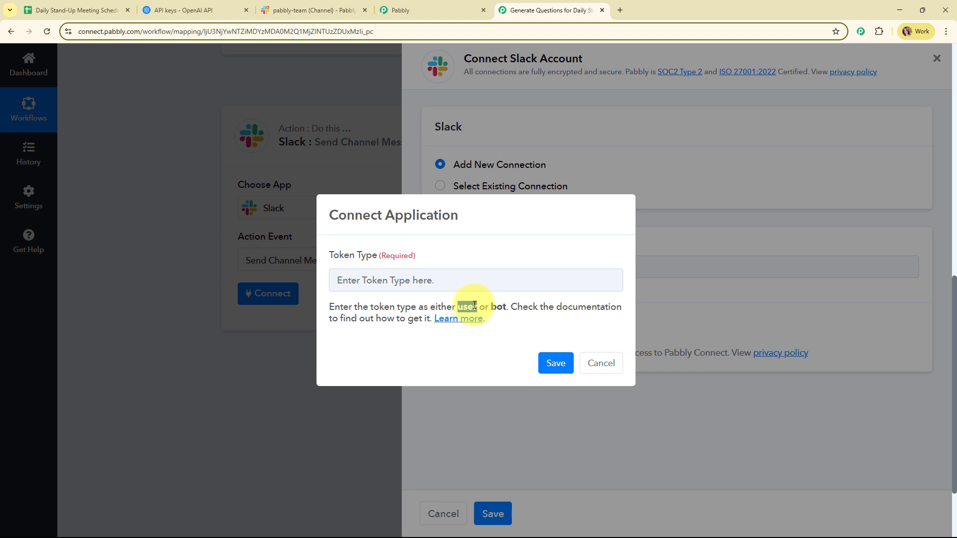
{"action": "key", "text": "ctrl+c"}
{"action": "left_click", "coordinate": [455, 278]}
{"action": "key", "text": "ctrl+v"}
{"action": "left_click", "coordinate": [552, 361]}
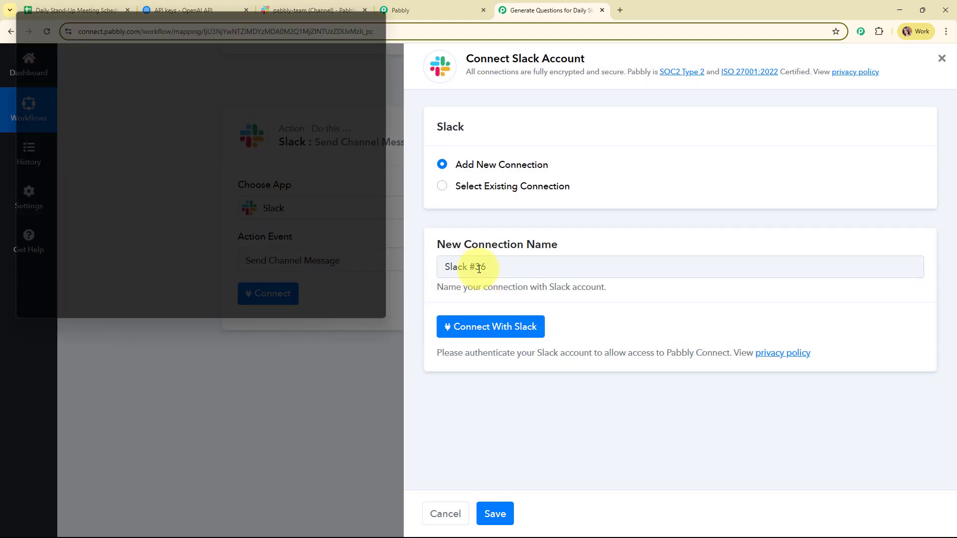
{"action": "scroll", "coordinate": [322, 202], "scroll_direction": "down", "scroll_amount": 4}
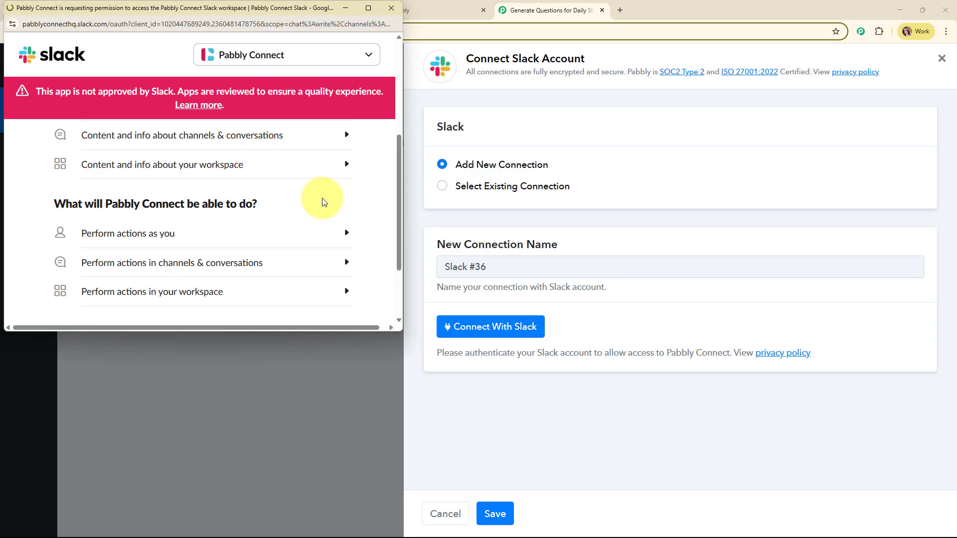
{"action": "scroll", "coordinate": [322, 200], "scroll_direction": "down", "scroll_amount": 2}
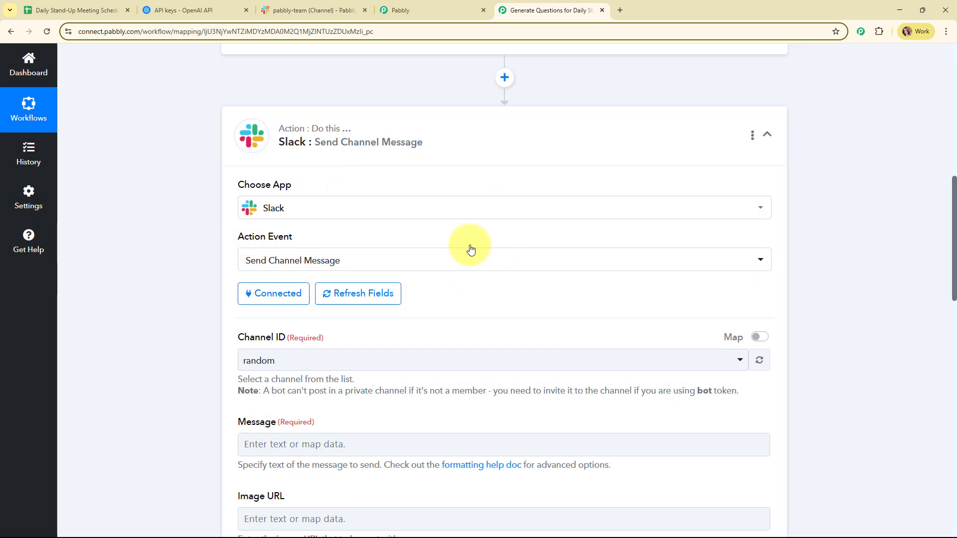
Set the Slack action's Channel ID to pabbly-team.
{"action": "scroll", "coordinate": [519, 230], "scroll_direction": "down", "scroll_amount": 4}
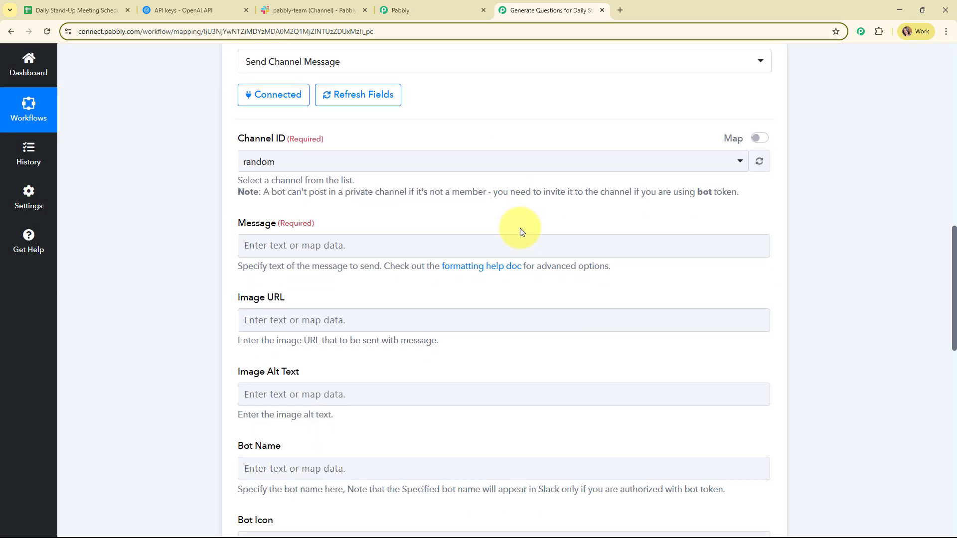
{"action": "left_click_drag", "start_coordinate": [235, 133], "coordinate": [384, 135]}
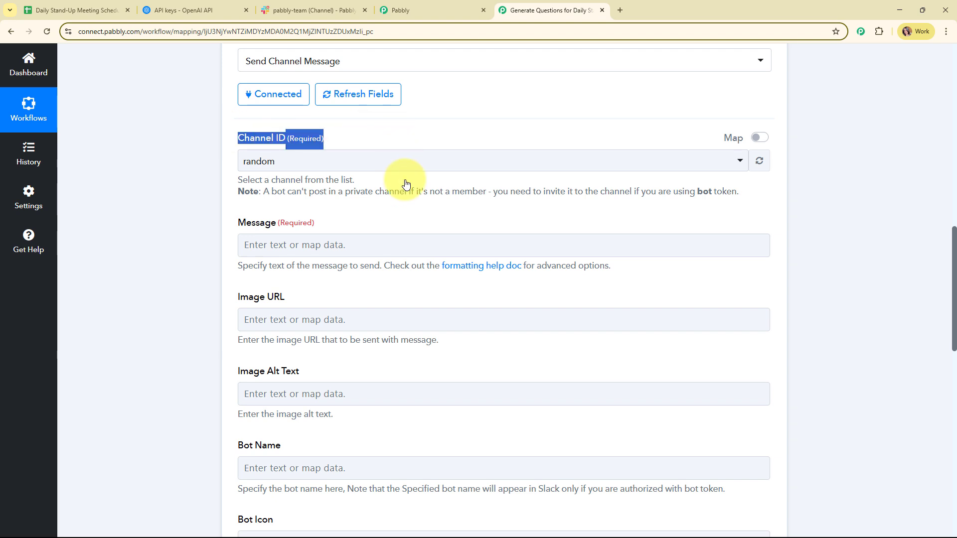
{"action": "left_click", "coordinate": [411, 214]}
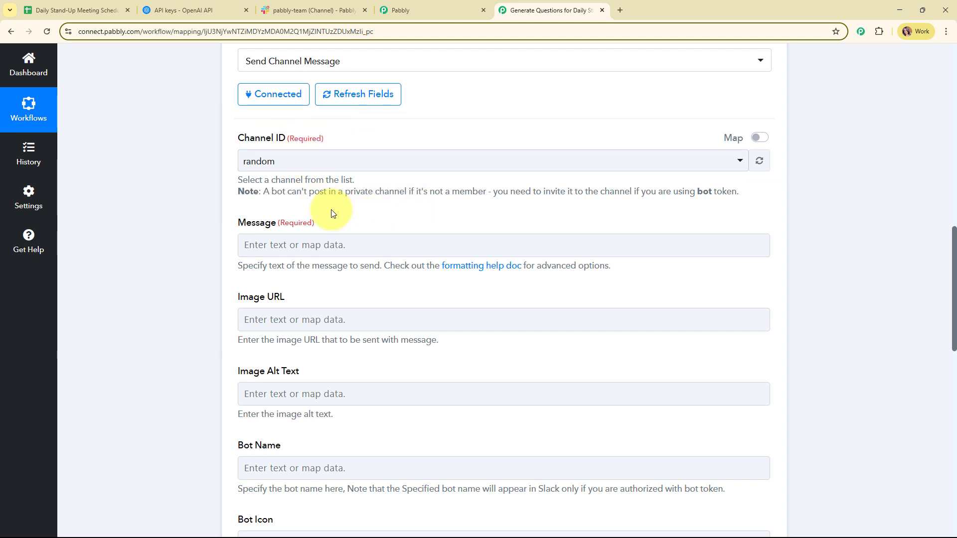
{"action": "left_click", "coordinate": [313, 10]}
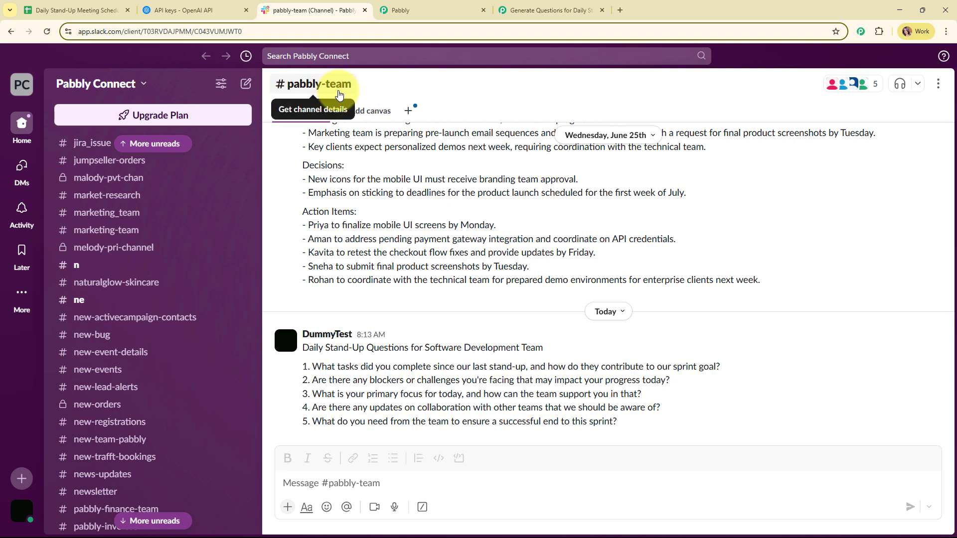
{"action": "left_click", "coordinate": [553, 7]}
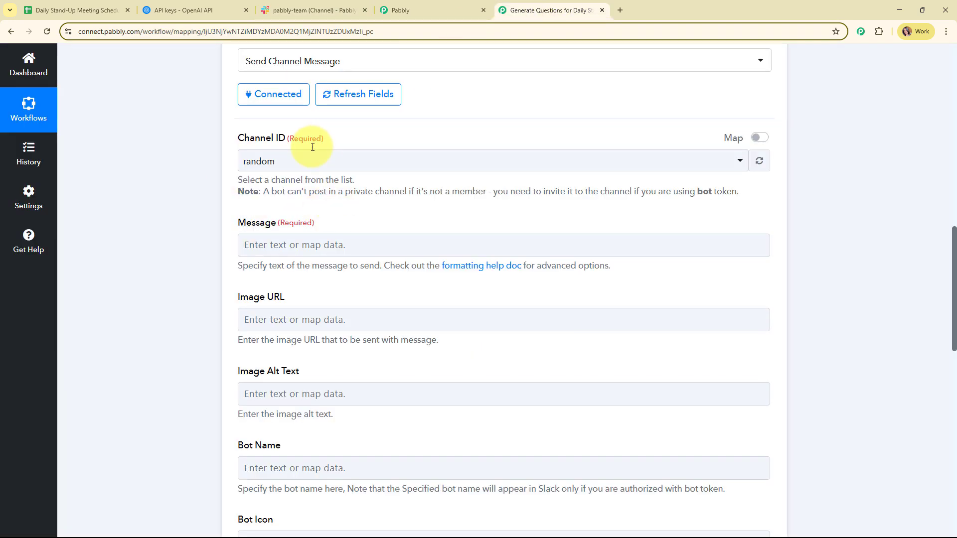
{"action": "left_click", "coordinate": [426, 163]}
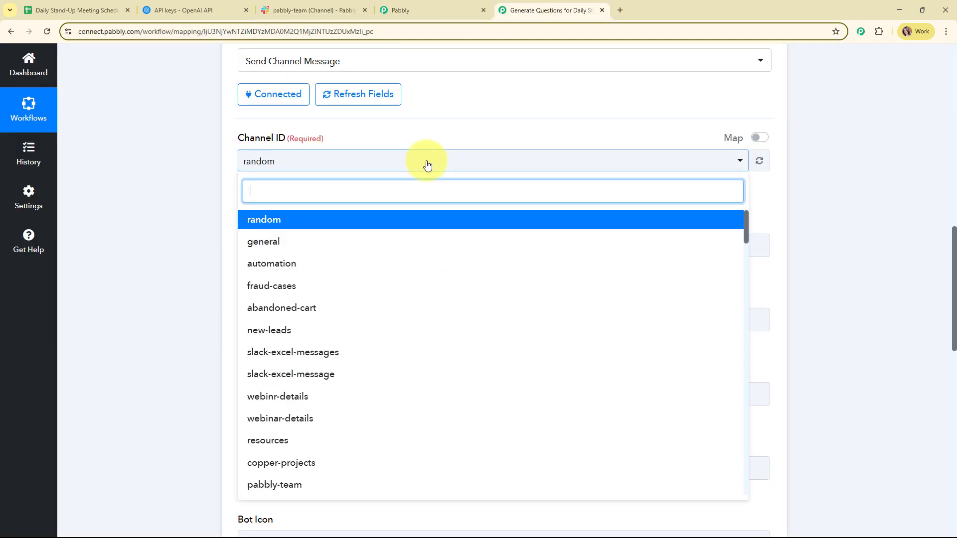
{"action": "type", "text": "pabb"}
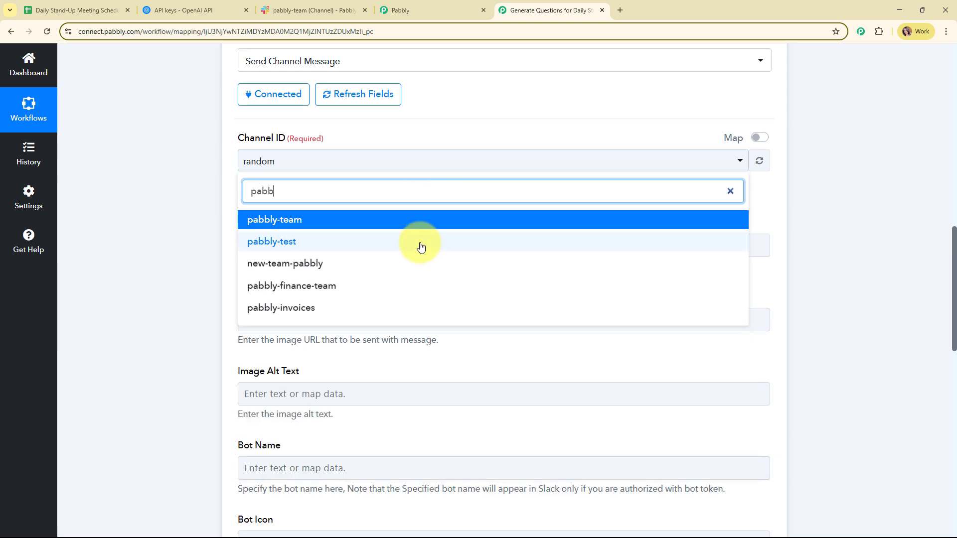
{"action": "left_click", "coordinate": [382, 224]}
Map the Choices 0 Message Content value from the ChatGPT response into the Slack Message field.
{"action": "scroll", "coordinate": [420, 208], "scroll_direction": "down", "scroll_amount": 1}
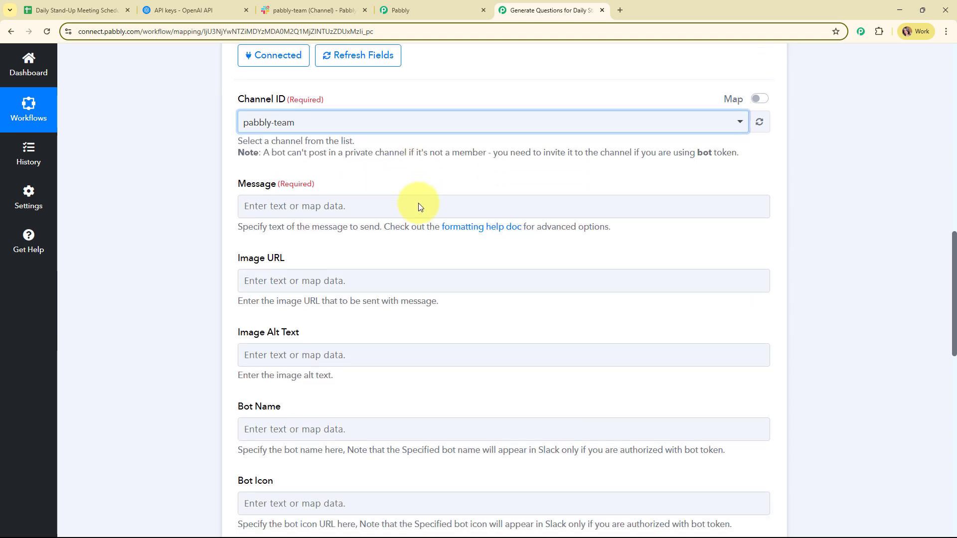
{"action": "left_click", "coordinate": [281, 194]}
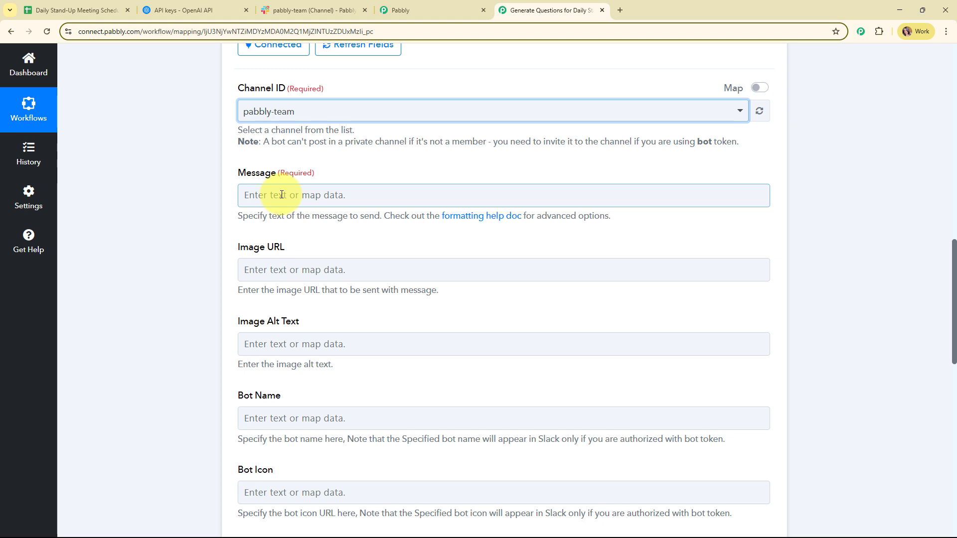
{"action": "left_click", "coordinate": [282, 194]}
{"action": "scroll", "coordinate": [399, 215], "scroll_direction": "down", "scroll_amount": 3}
{"action": "left_click", "coordinate": [389, 262]}
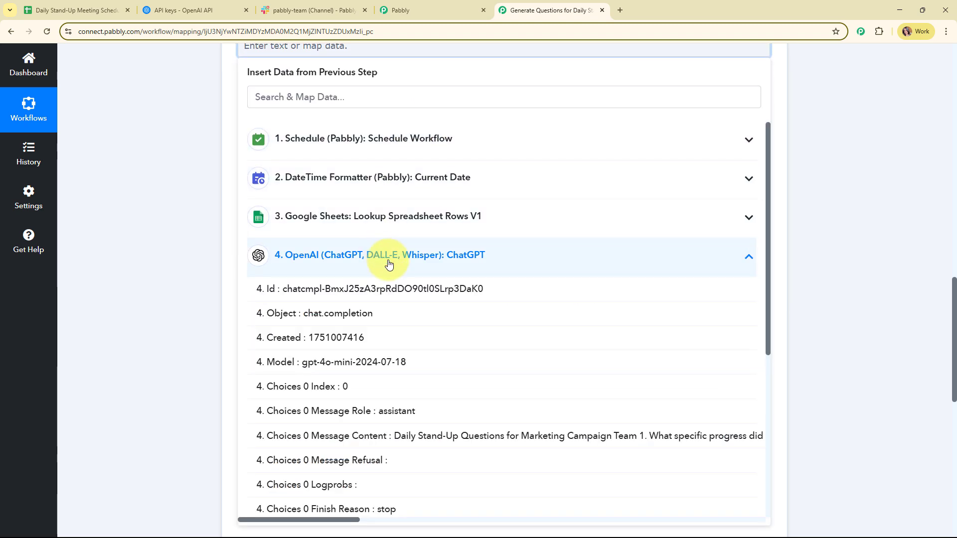
{"action": "left_click", "coordinate": [555, 438]}
{"action": "left_click", "coordinate": [156, 150]}
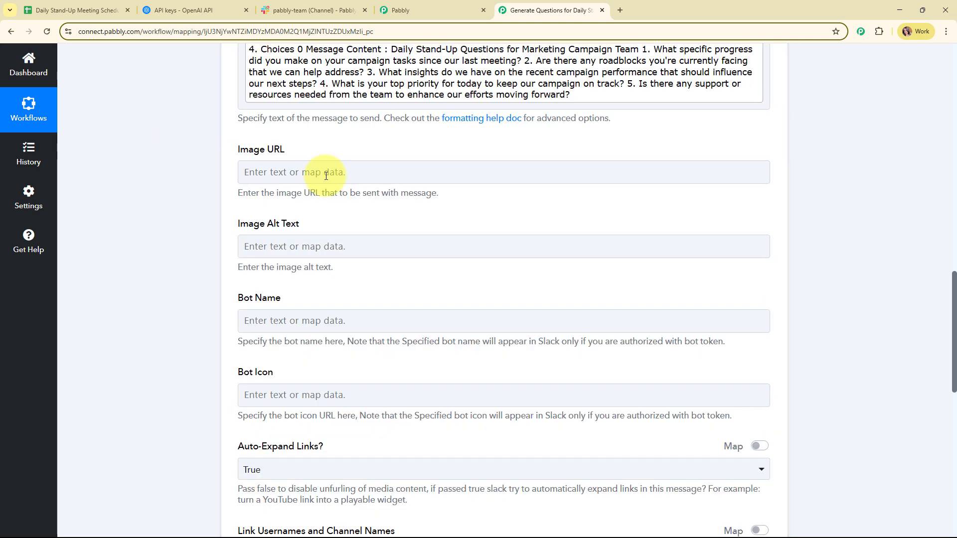
Save and send a test request for the Slack action, look through its response, and collapse the finished action.
{"action": "scroll", "coordinate": [369, 128], "scroll_direction": "down", "scroll_amount": 3}
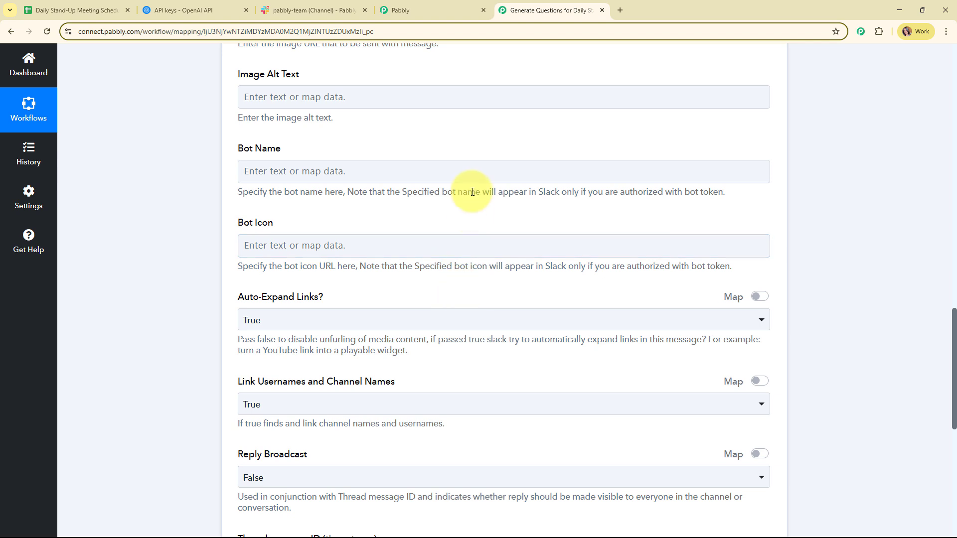
{"action": "scroll", "coordinate": [472, 192], "scroll_direction": "down", "scroll_amount": 6}
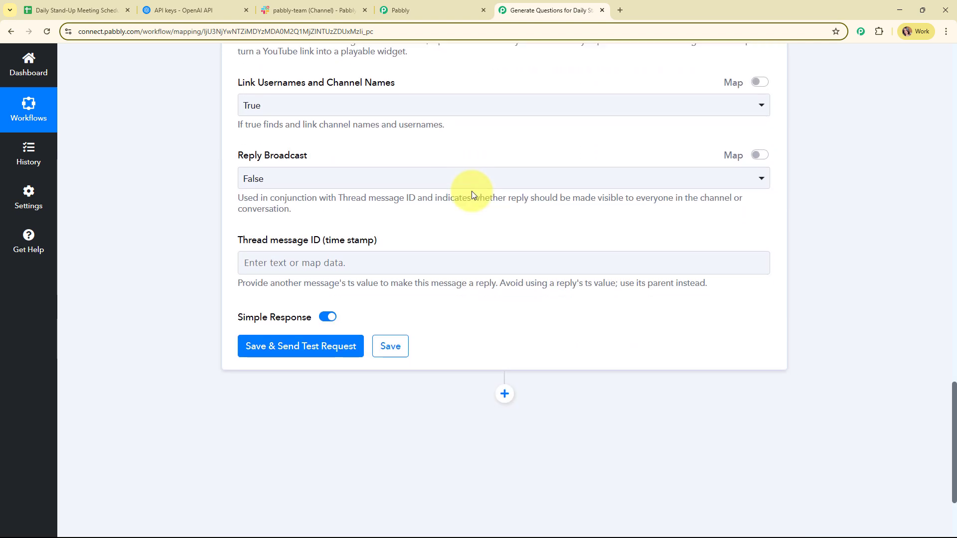
{"action": "scroll", "coordinate": [471, 190], "scroll_direction": "down", "scroll_amount": 3}
{"action": "left_click", "coordinate": [321, 213]}
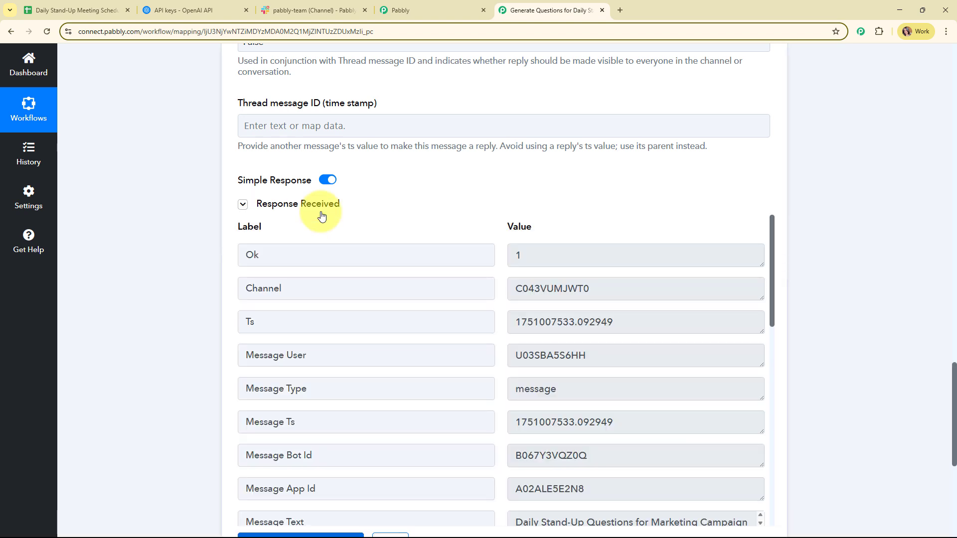
{"action": "scroll", "coordinate": [859, 213], "scroll_direction": "down", "scroll_amount": 2}
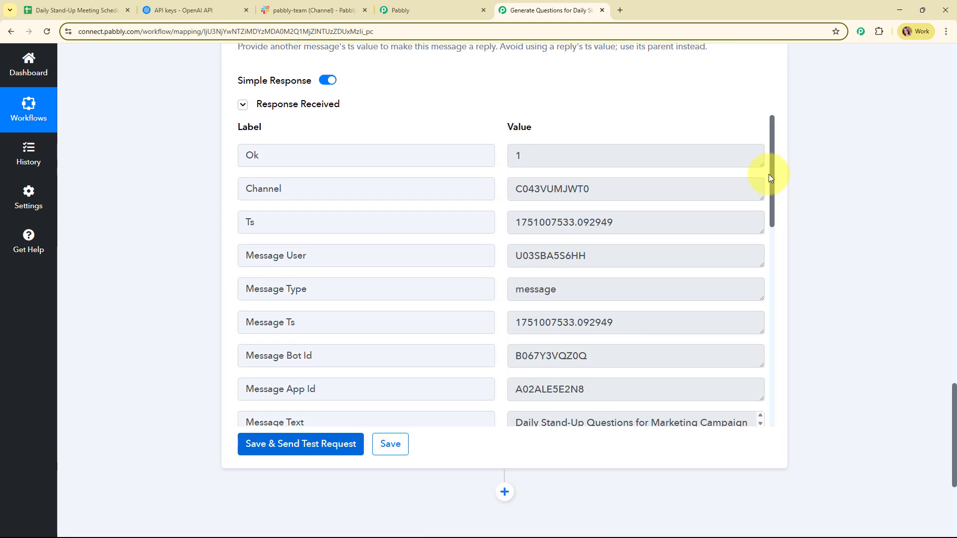
{"action": "left_click_drag", "start_coordinate": [772, 207], "coordinate": [773, 320]}
{"action": "scroll", "coordinate": [887, 223], "scroll_direction": "up", "scroll_amount": 15}
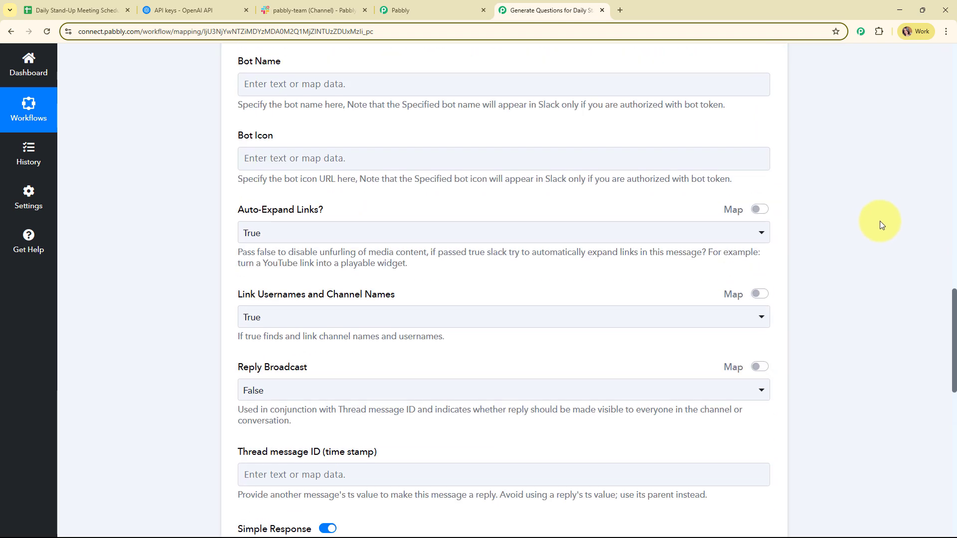
{"action": "scroll", "coordinate": [626, 207], "scroll_direction": "up", "scroll_amount": 4}
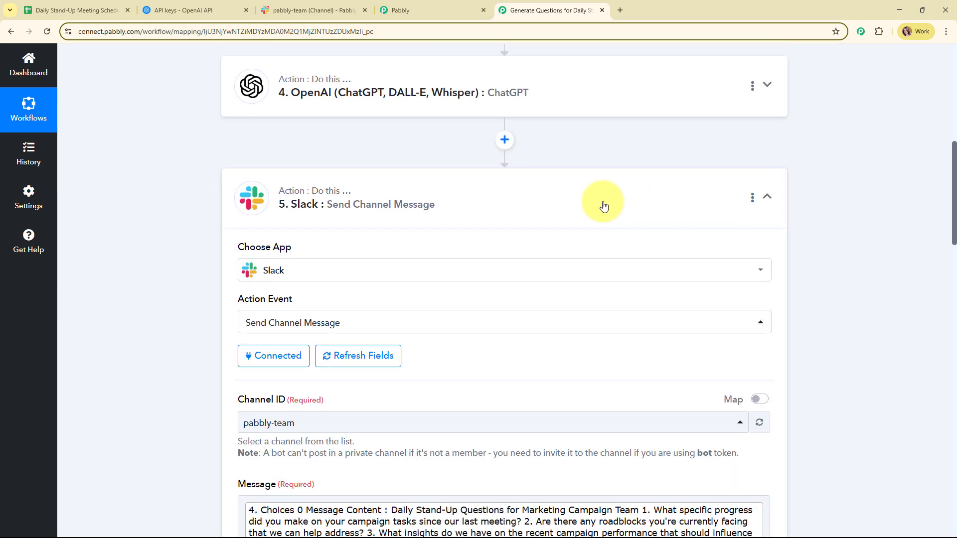
{"action": "left_click", "coordinate": [603, 205]}
{"action": "scroll", "coordinate": [602, 203], "scroll_direction": "up", "scroll_amount": 5}
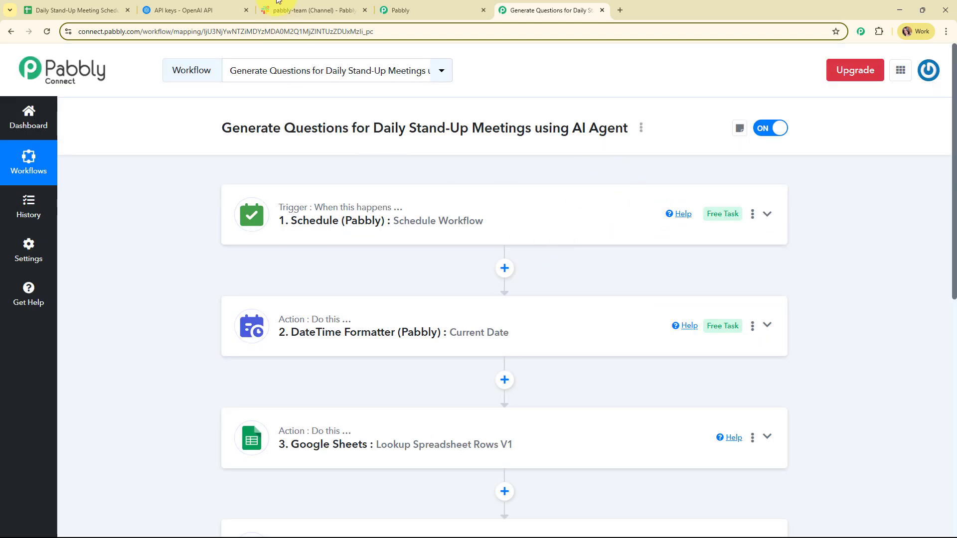
Switch to Slack and read the newest stand-up questions message in the pabbly-team channel.
{"action": "left_click", "coordinate": [312, 10]}
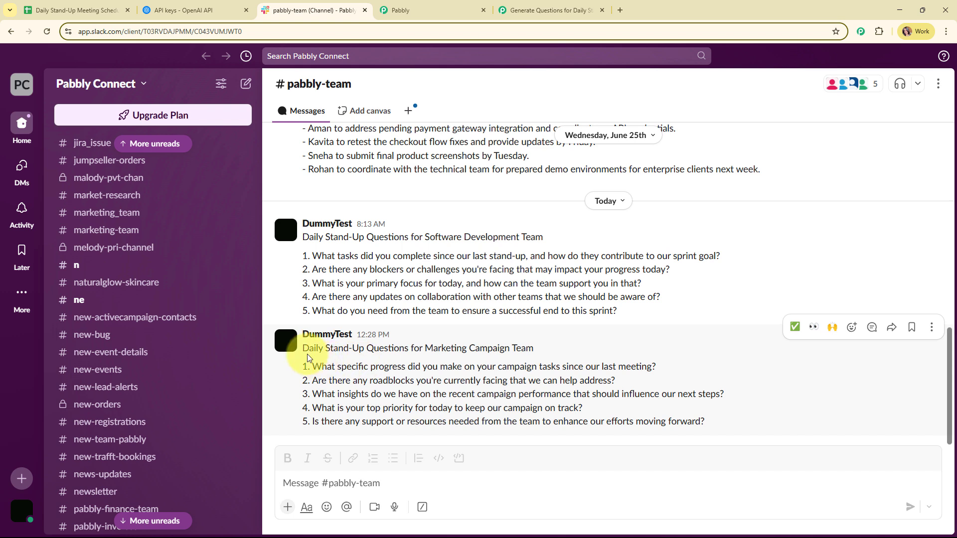
{"action": "left_click_drag", "start_coordinate": [304, 352], "coordinate": [728, 425]}
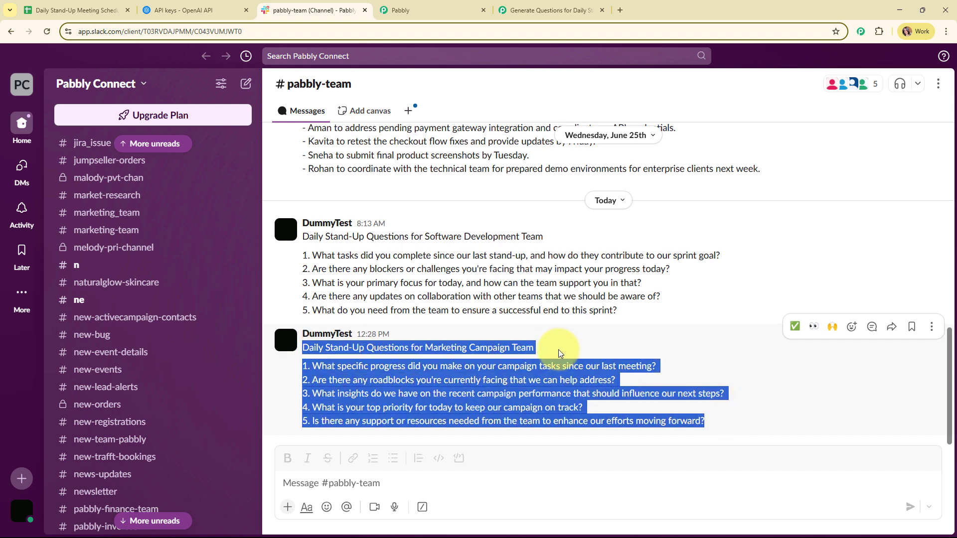
{"action": "left_click", "coordinate": [591, 334]}
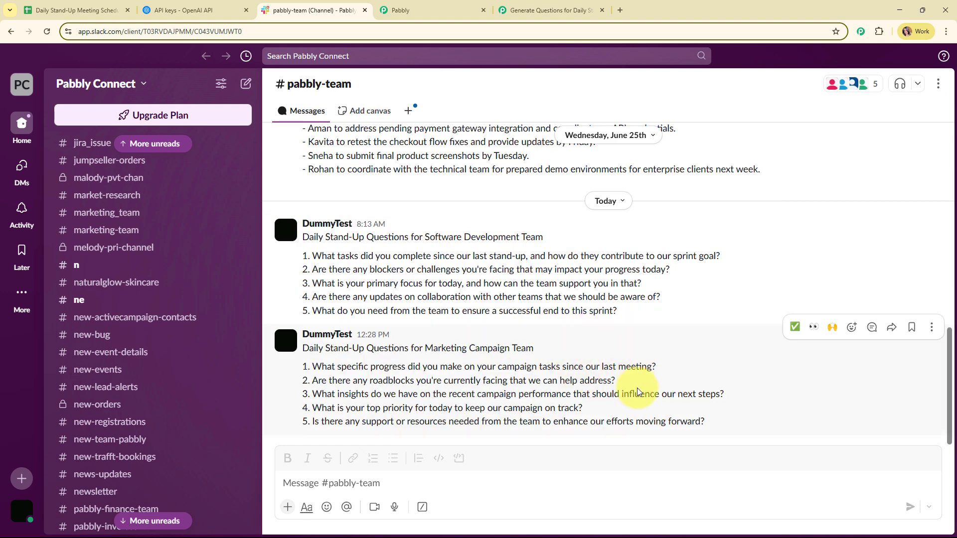
Return to the Pabbly Connect workflow and review its title and the full sequence from the Schedule trigger to the Slack action.
{"action": "left_click", "coordinate": [510, 11]}
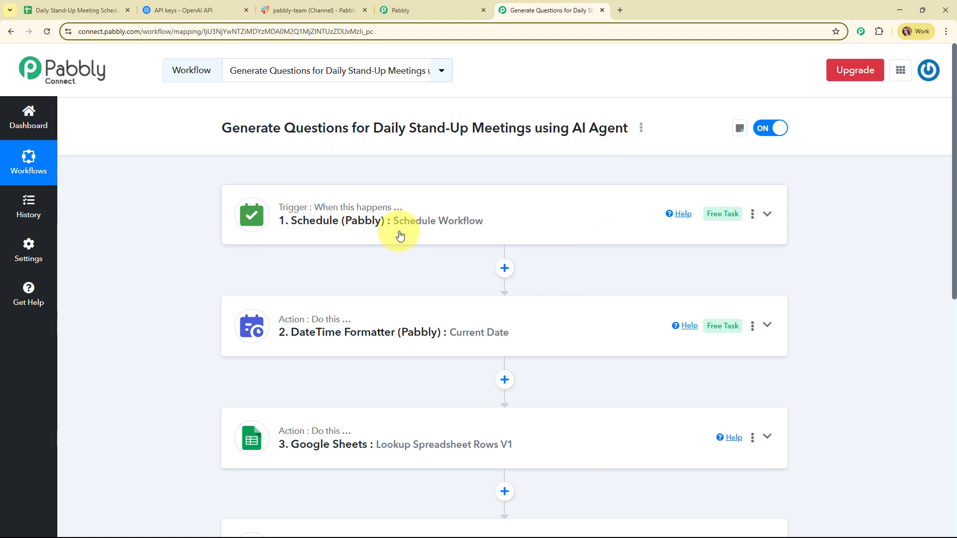
{"action": "scroll", "coordinate": [399, 234], "scroll_direction": "down", "scroll_amount": 2}
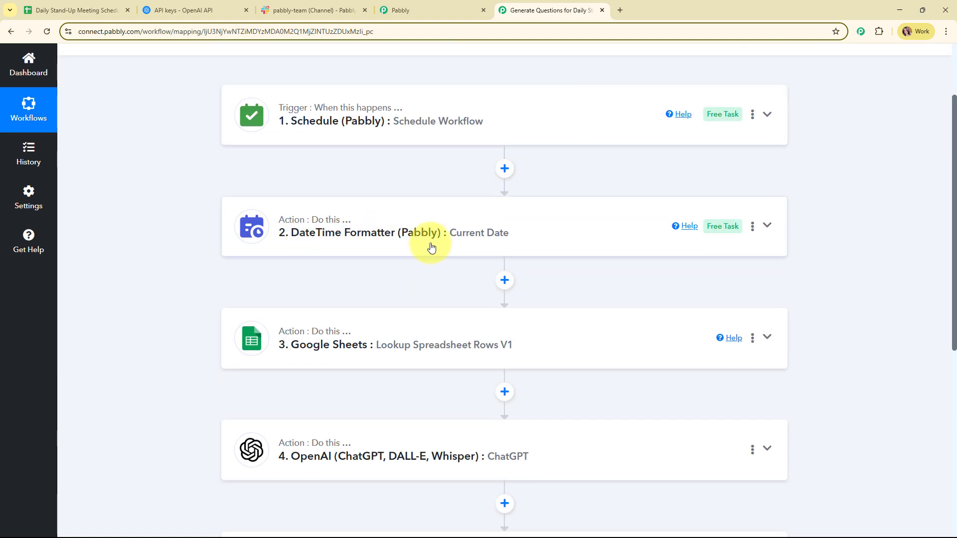
{"action": "scroll", "coordinate": [431, 248], "scroll_direction": "down", "scroll_amount": 2}
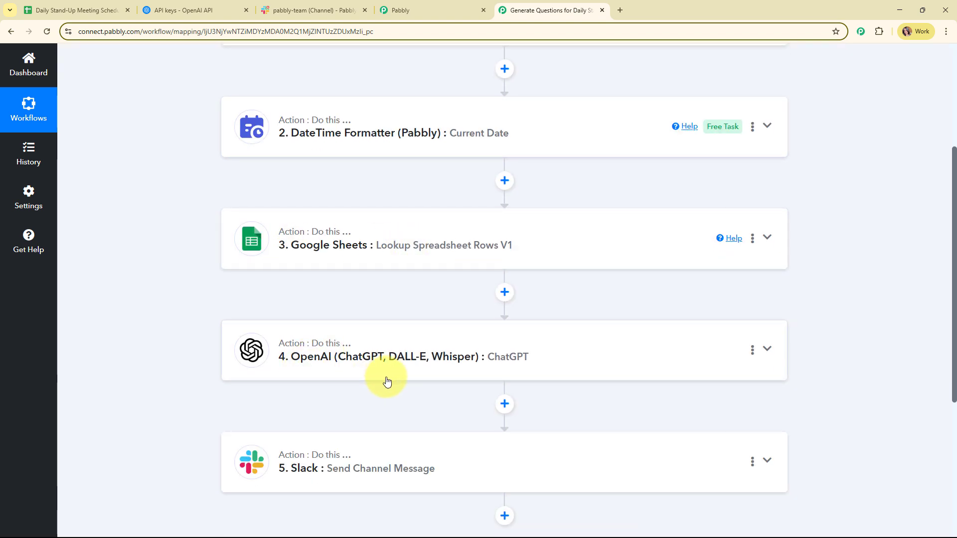
{"action": "scroll", "coordinate": [370, 349], "scroll_direction": "up", "scroll_amount": 4}
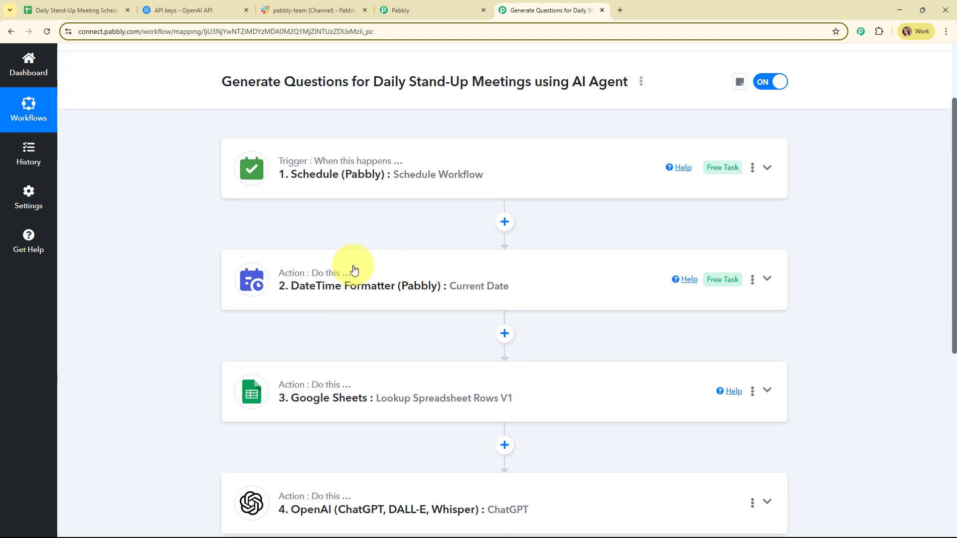
{"action": "mouse_move", "coordinate": [326, 224]}
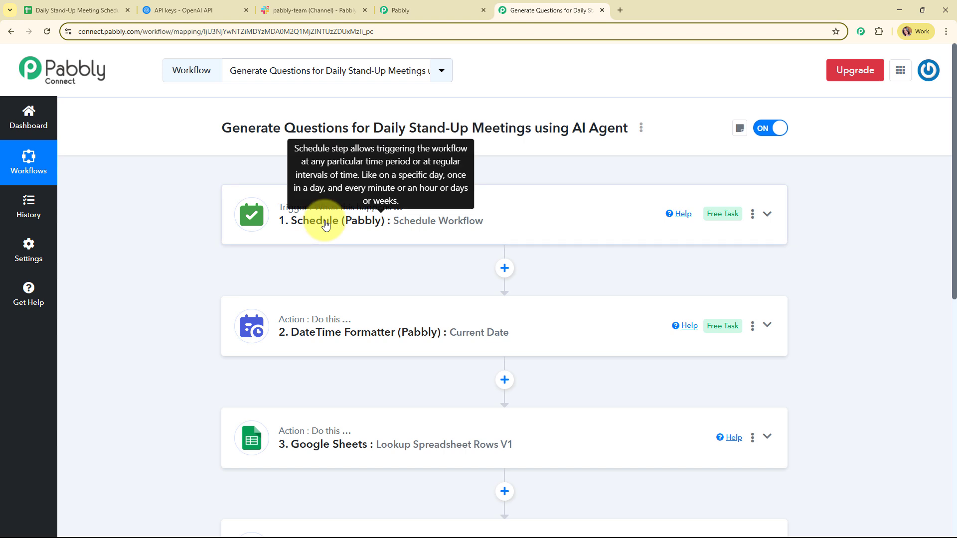
{"action": "scroll", "coordinate": [325, 224], "scroll_direction": "down", "scroll_amount": 1}
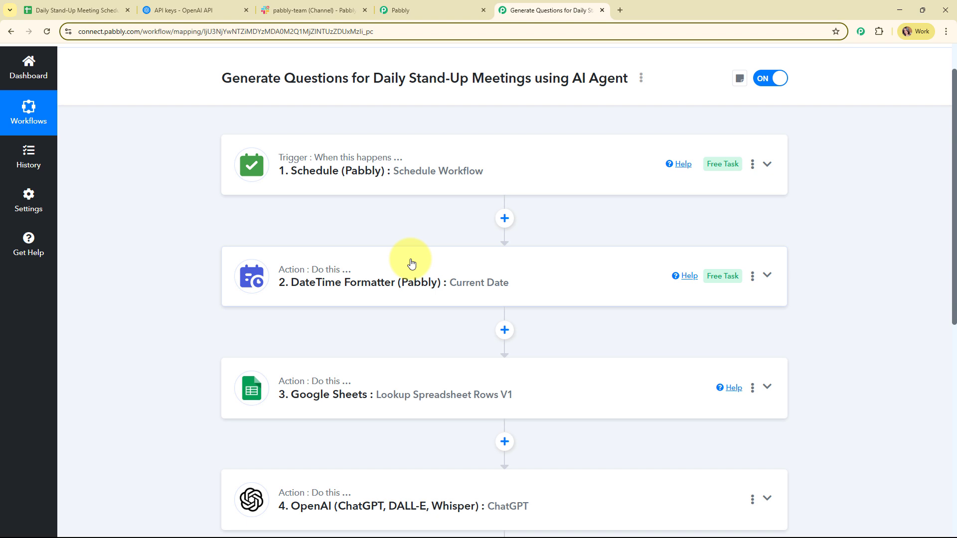
{"action": "scroll", "coordinate": [411, 263], "scroll_direction": "down", "scroll_amount": 1}
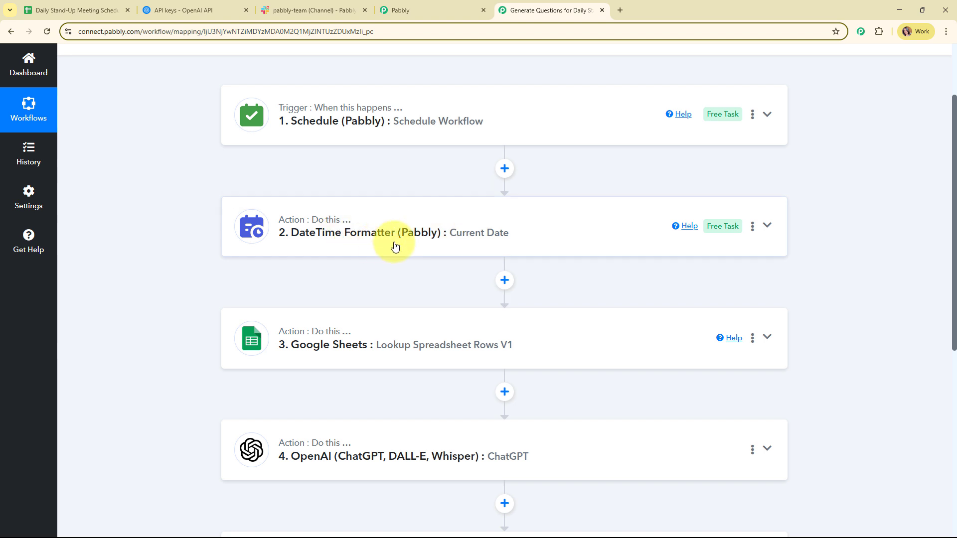
{"action": "scroll", "coordinate": [393, 244], "scroll_direction": "down", "scroll_amount": 3}
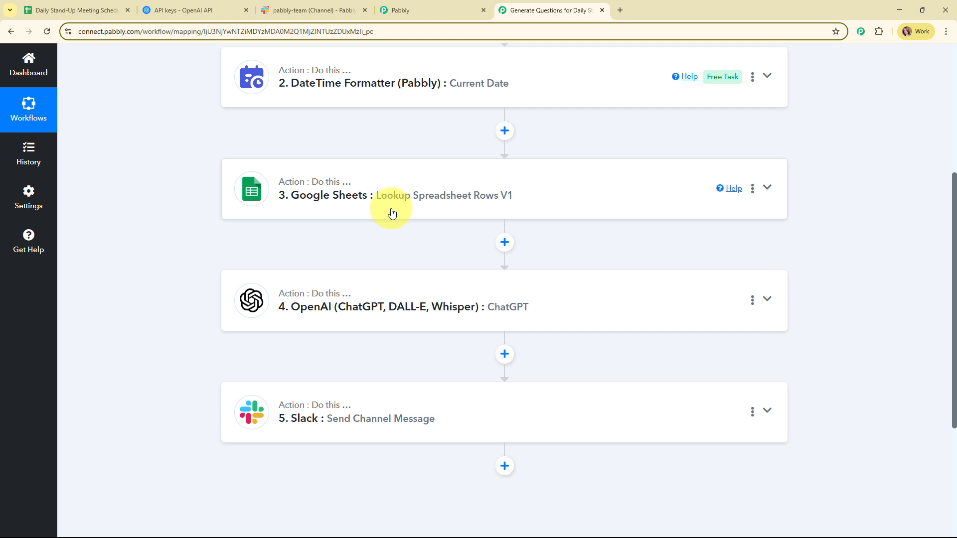
{"action": "scroll", "coordinate": [392, 213], "scroll_direction": "down", "scroll_amount": 2}
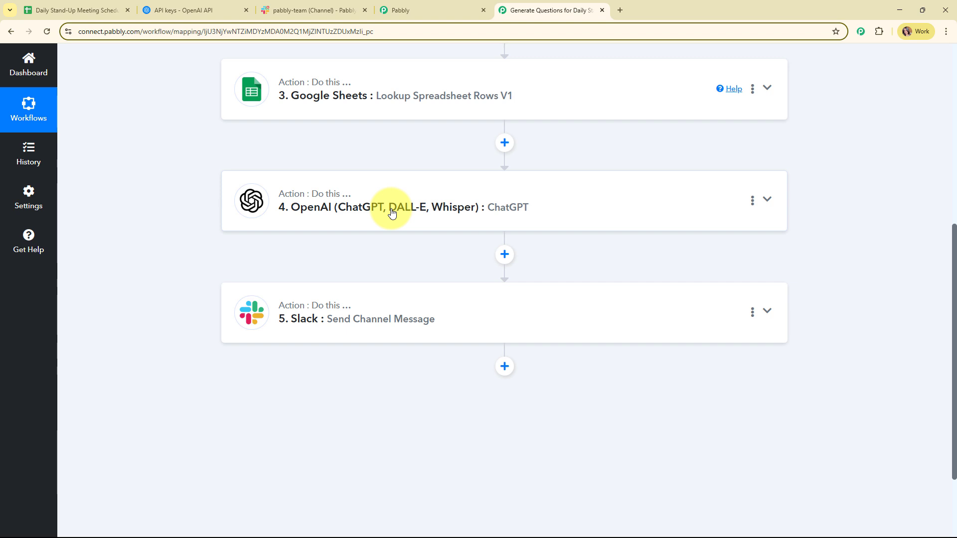
{"action": "scroll", "coordinate": [392, 213], "scroll_direction": "down", "scroll_amount": 1}
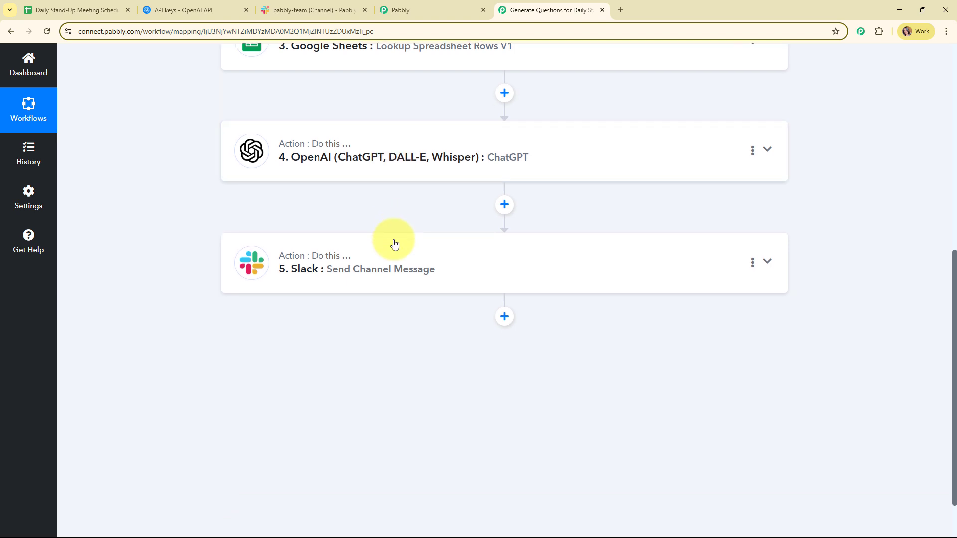
{"action": "scroll", "coordinate": [393, 243], "scroll_direction": "up", "scroll_amount": 8}
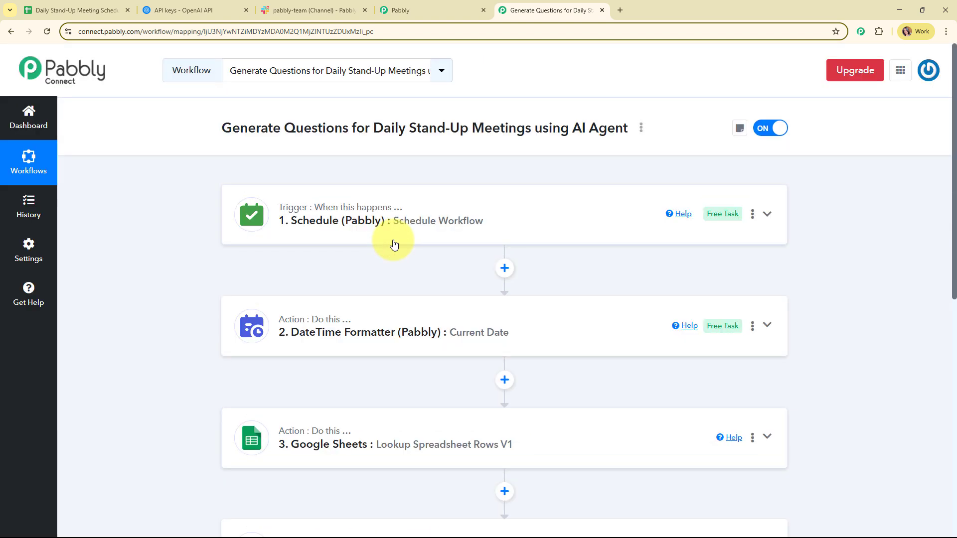
{"action": "left_click_drag", "start_coordinate": [222, 129], "coordinate": [641, 139]}
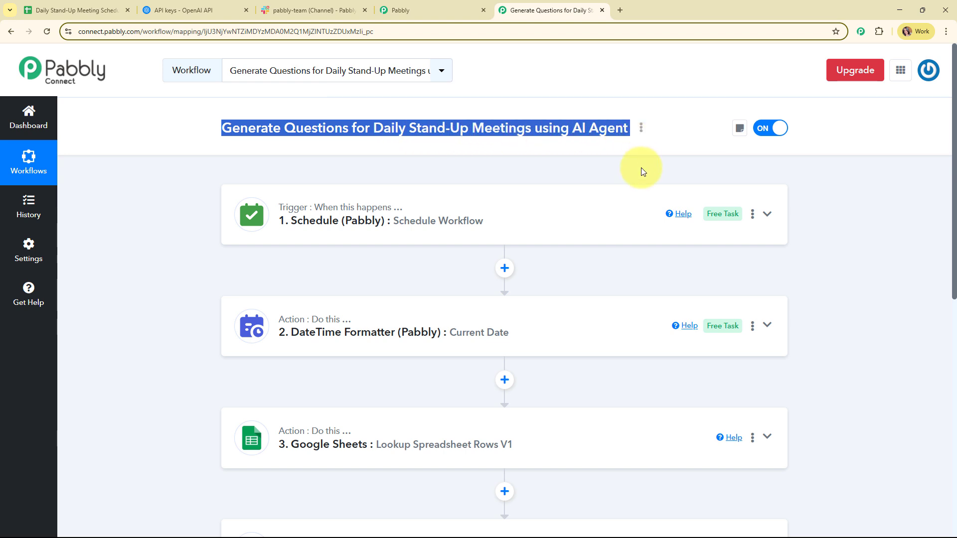